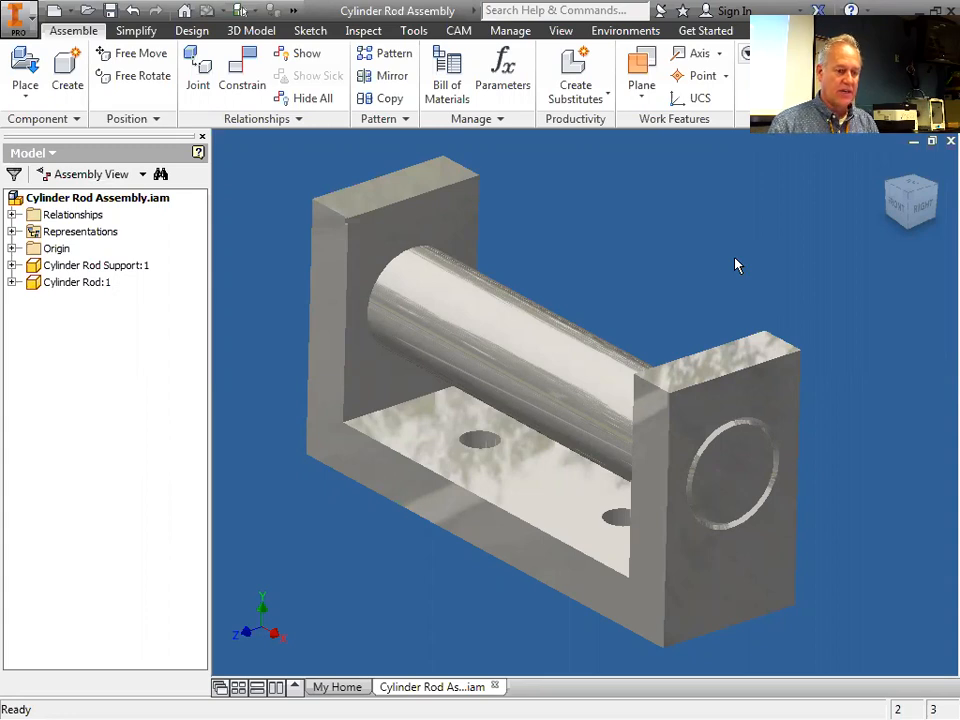
- Inspect the cylinder rod assembly from several sides, selecting the rod and the rod support to distinguish the two components
drag(638, 245, 643, 240)
key(Escape)
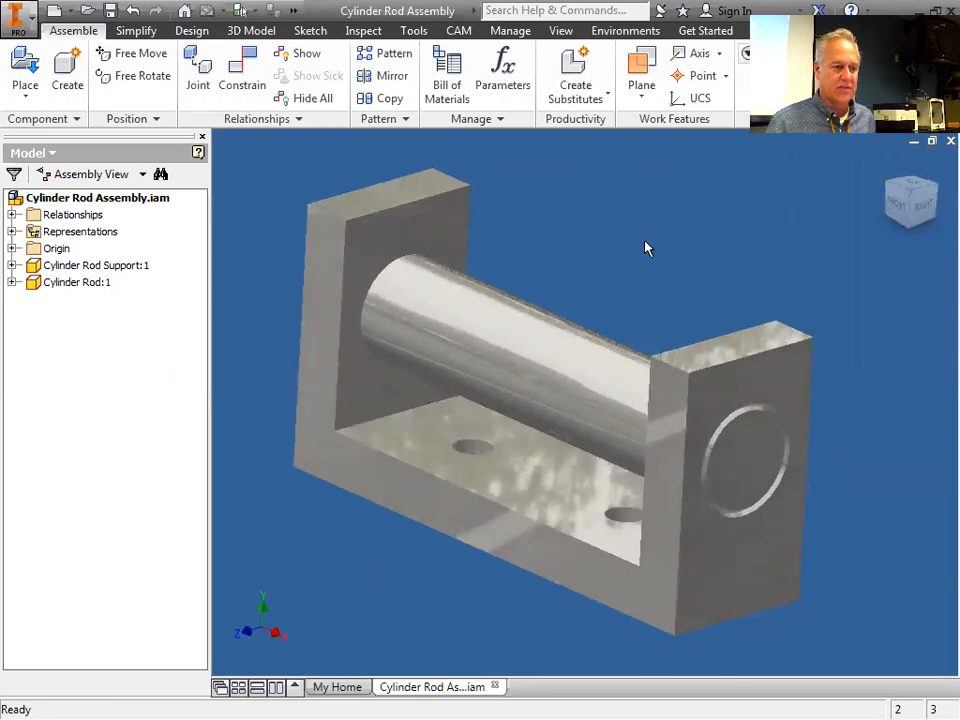
drag(603, 256, 508, 289)
click(479, 315)
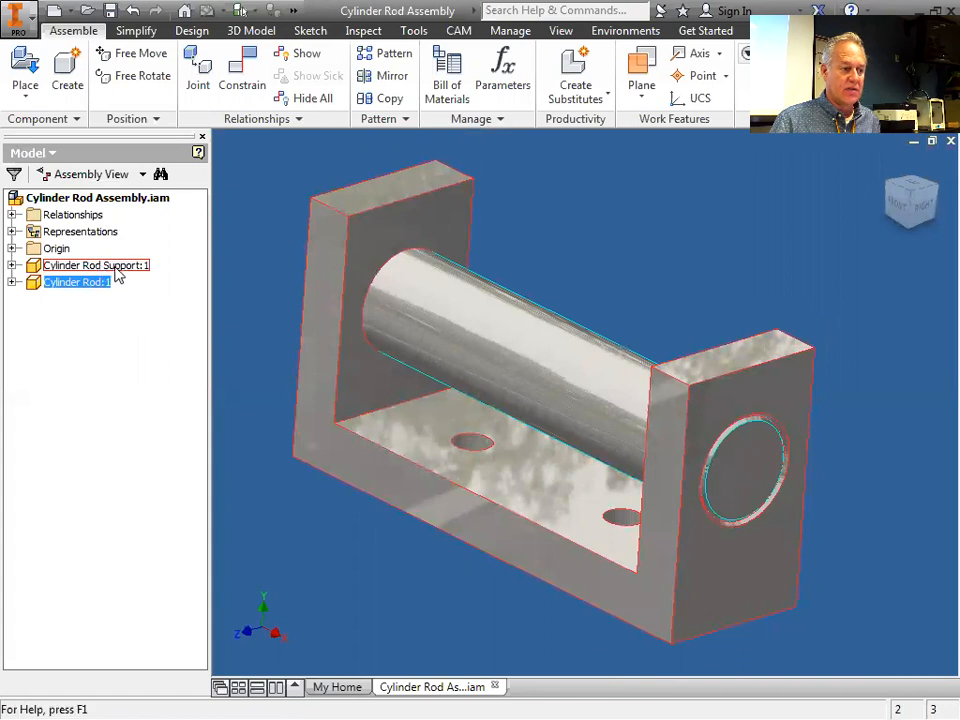
click(113, 266)
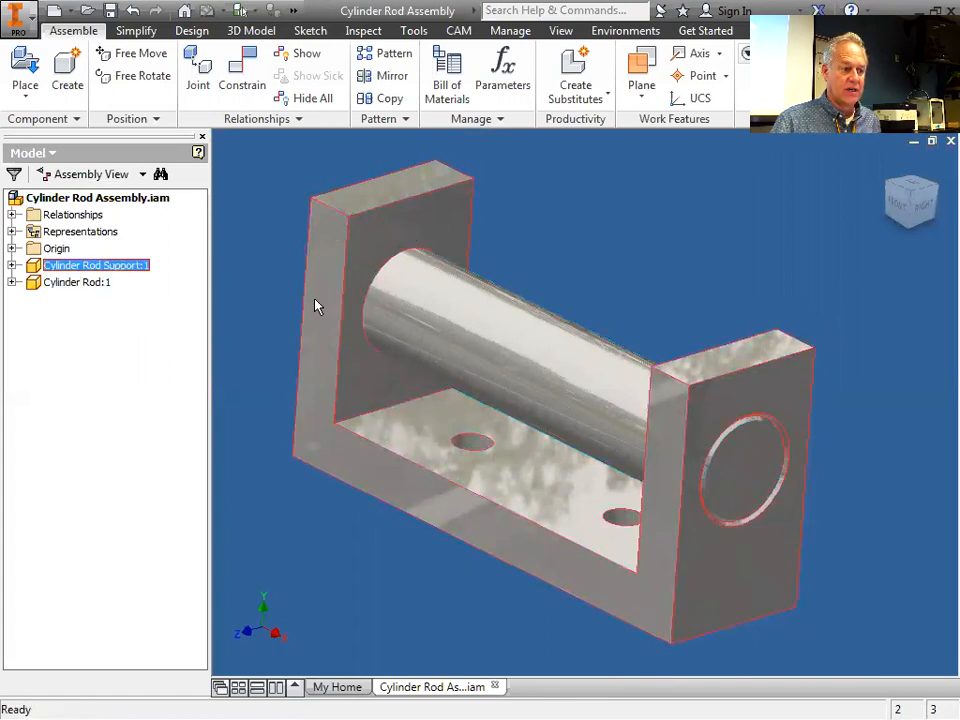
shift+middle_drag(628, 253, 388, 242)
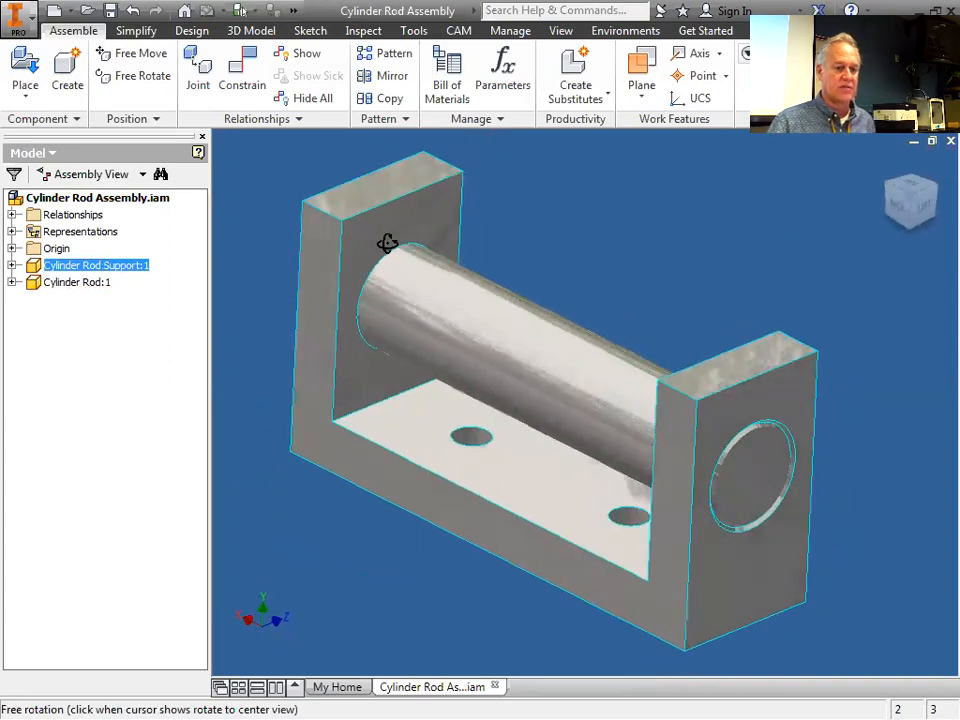
mouse_move(560, 243)
middle_down()
mouse_move(544, 212)
mouse_move(553, 225)
mouse_move(546, 244)
middle_up()
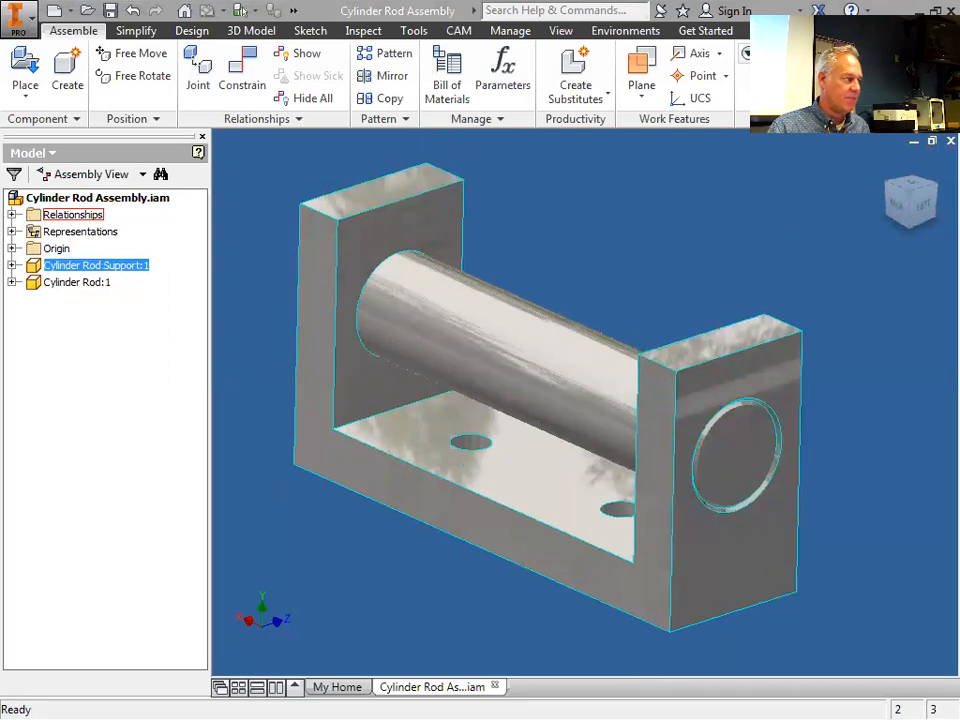
- Switch to Adobe Acrobat Reader and examine the Cylinder Rod Support drawing in a maximized window with the layer list hidden
drag(0, 37, 652, 37)
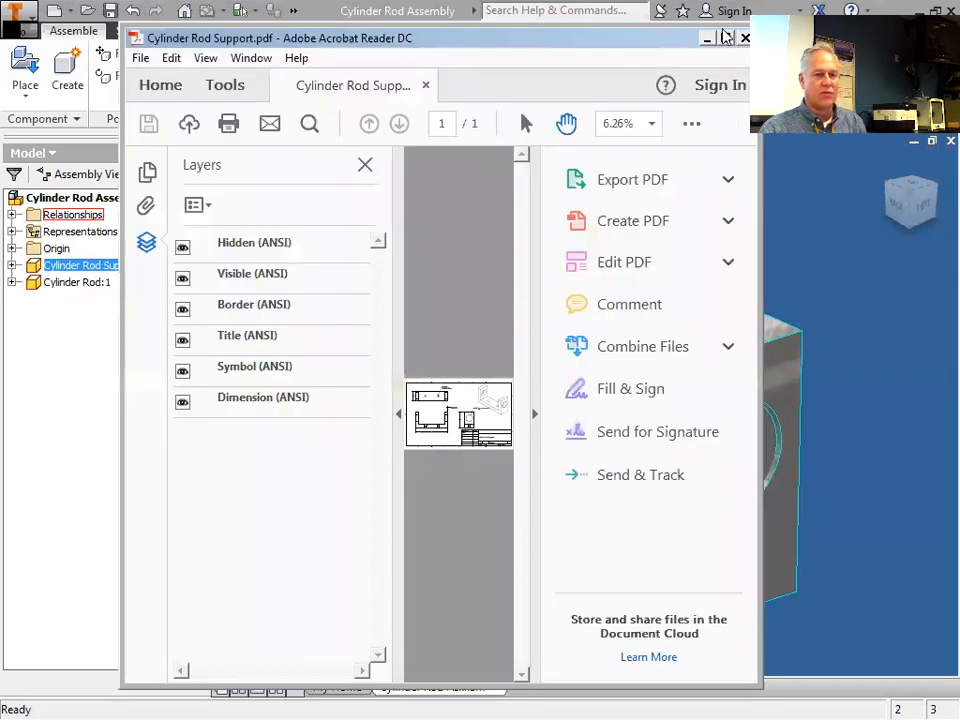
click(725, 37)
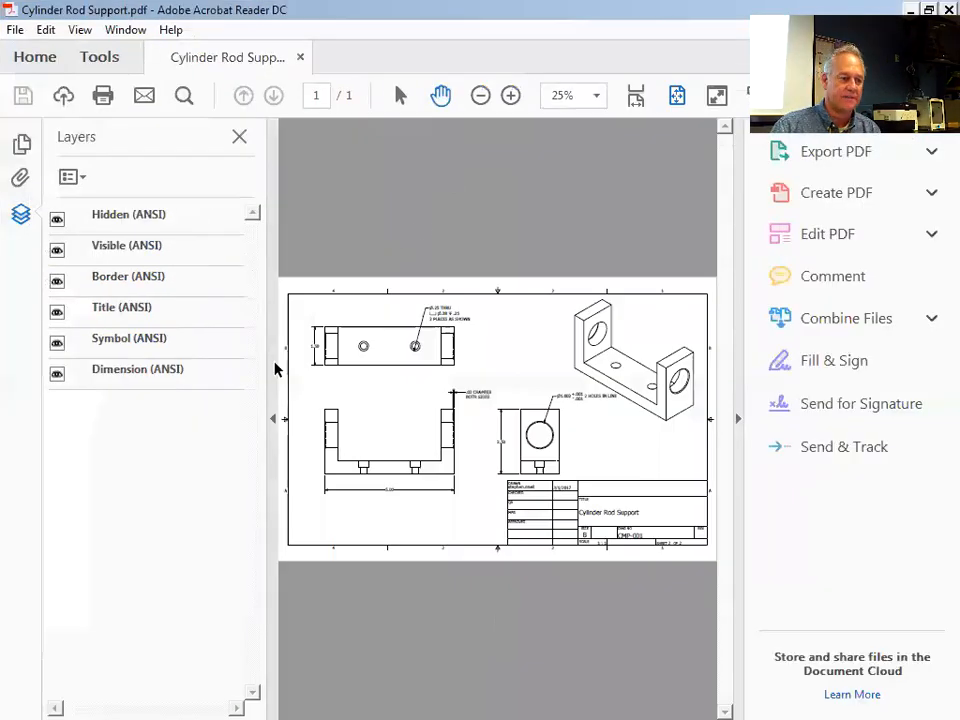
click(271, 424)
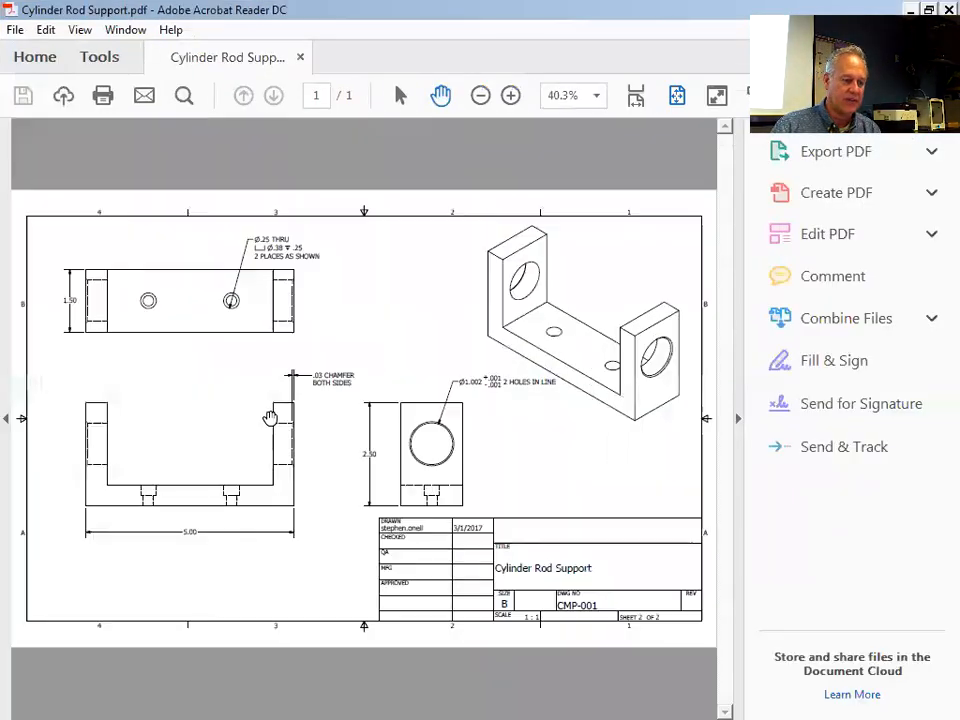
click(737, 423)
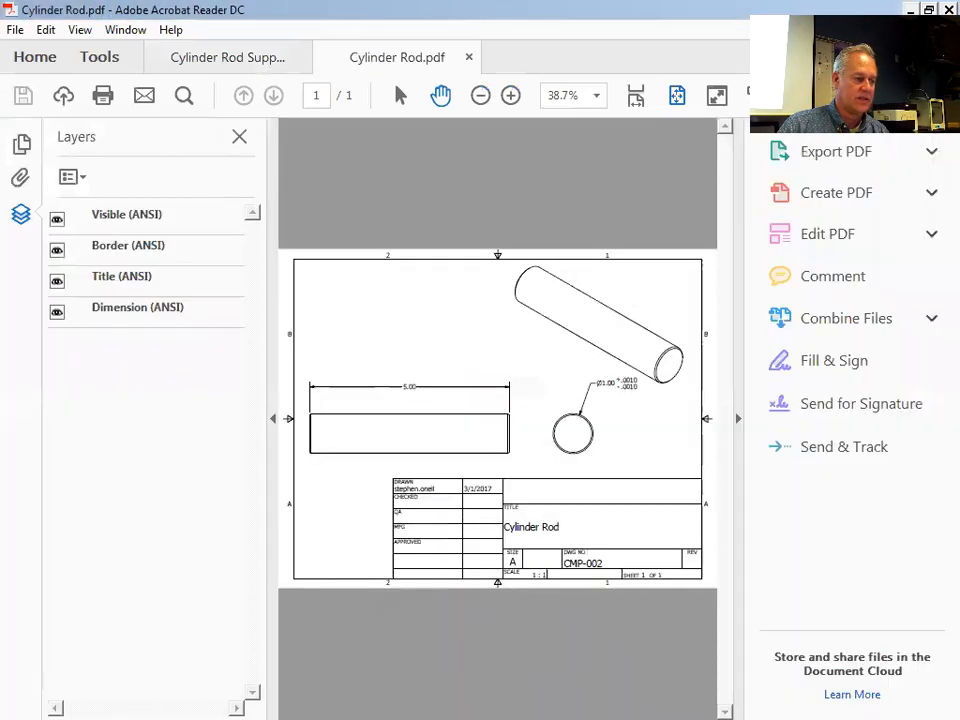
- Examine the Cylinder Rod drawing and the Cylinder Rod Assembly drawing with the layer list hidden
click(272, 420)
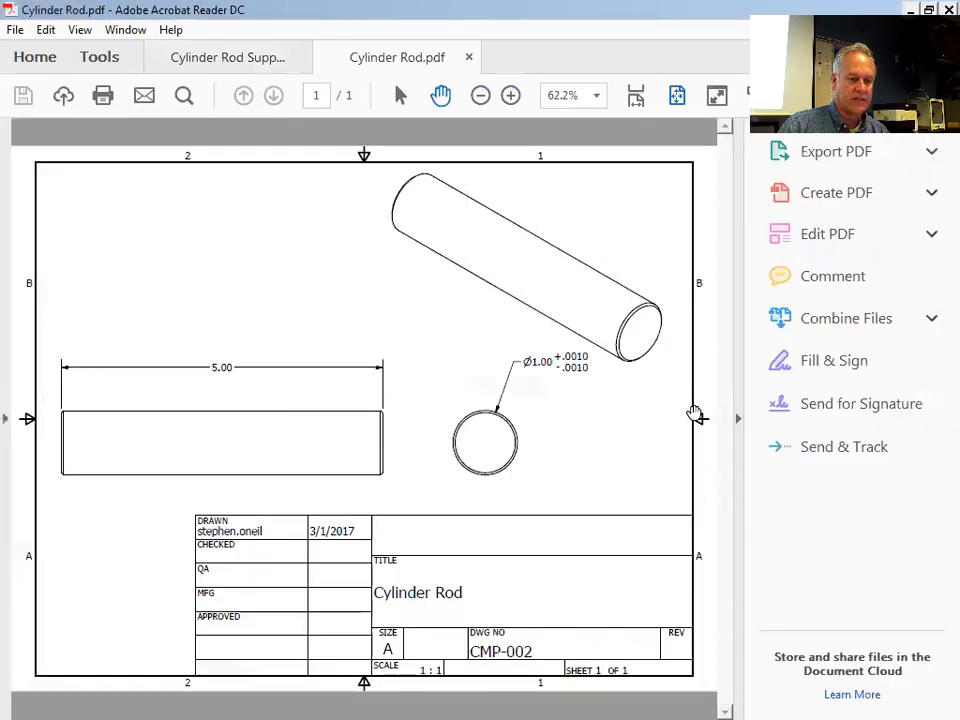
click(739, 420)
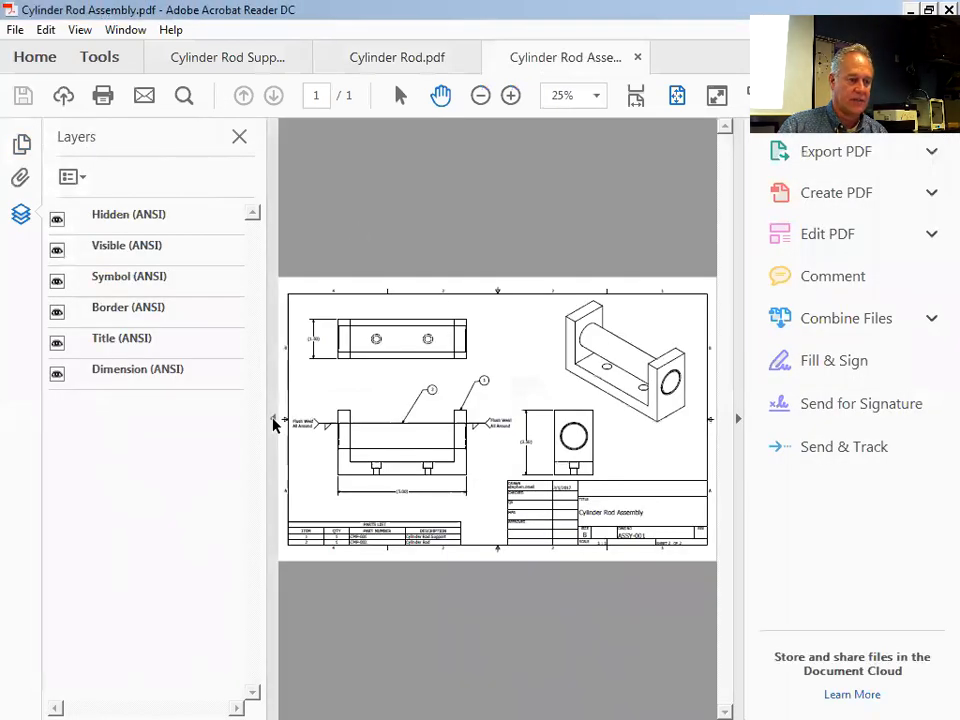
click(272, 421)
click(737, 422)
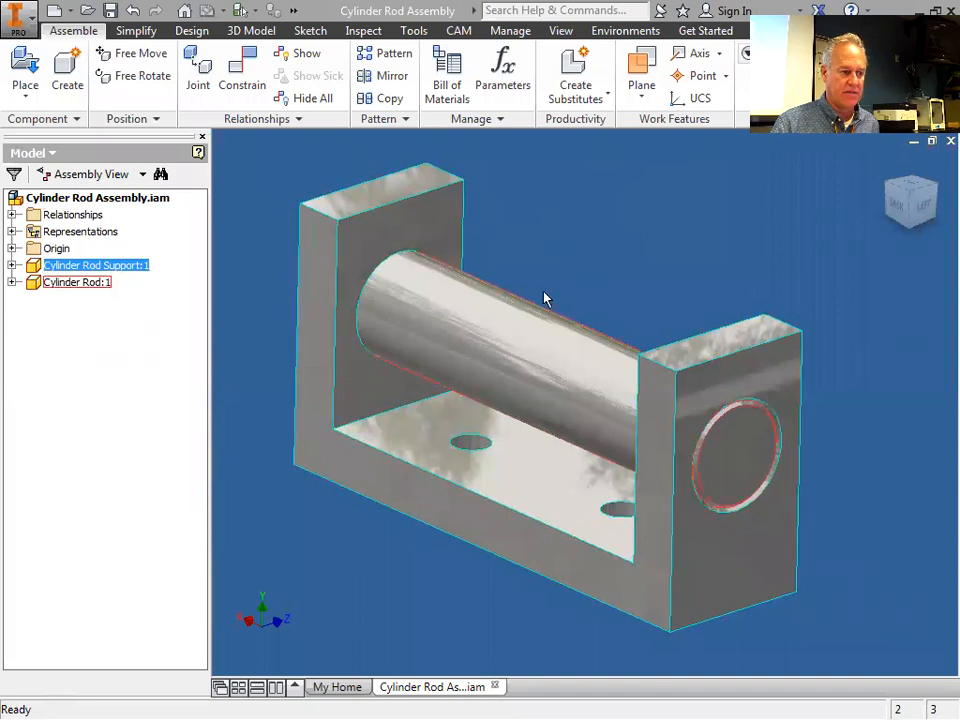
- Switch back to Inventor and open the Cylinder Rod component of the assembly as its own part document
mouse_move(572, 270)
shift+middle_down()
mouse_move(568, 251)
mouse_move(570, 265)
shift+middle_up()
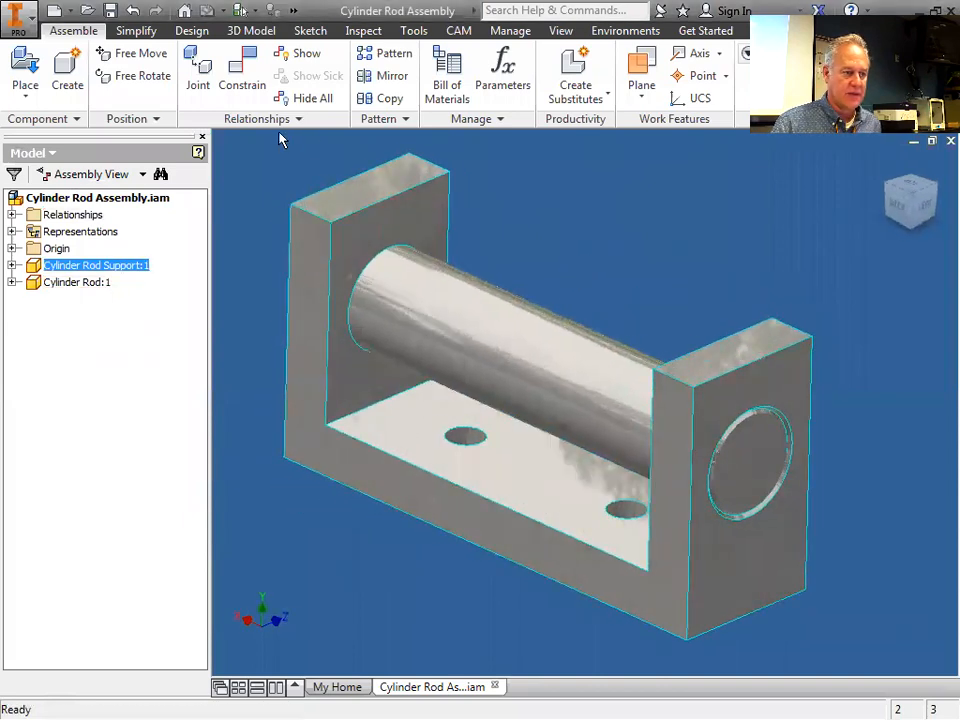
click(65, 283)
right_click(65, 283)
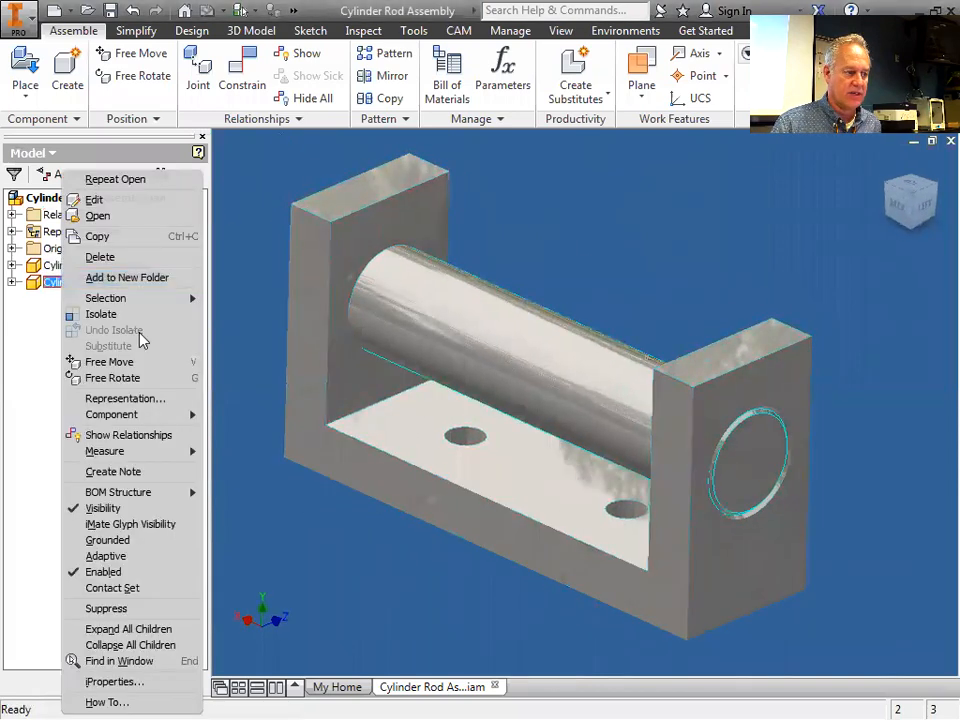
click(128, 216)
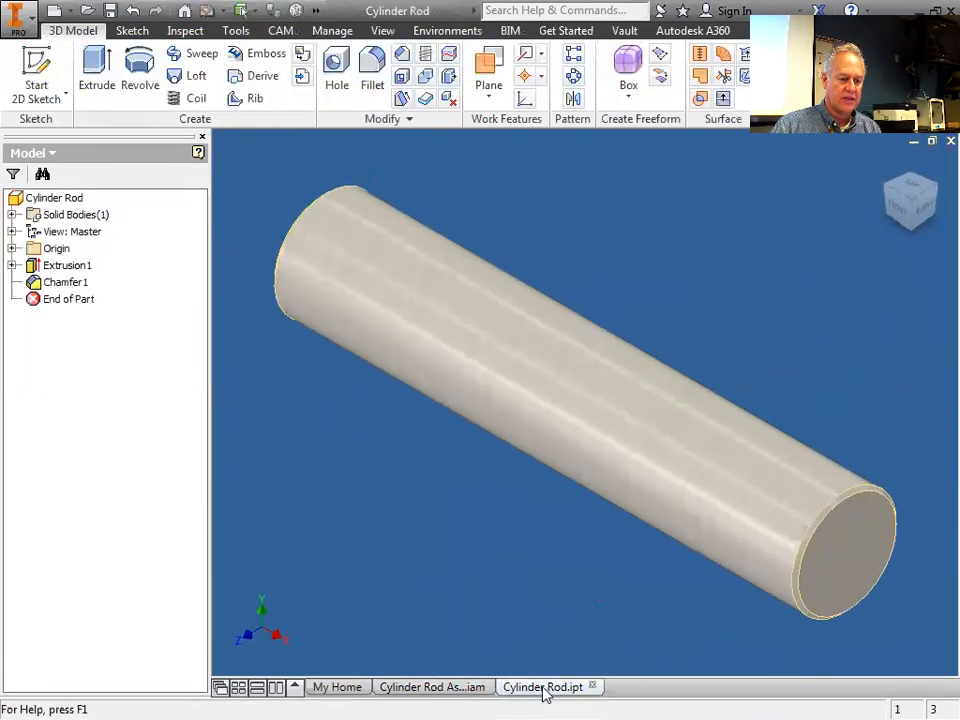
- Return to the assembly and open the Cylinder Rod Support component as its own part document
click(447, 687)
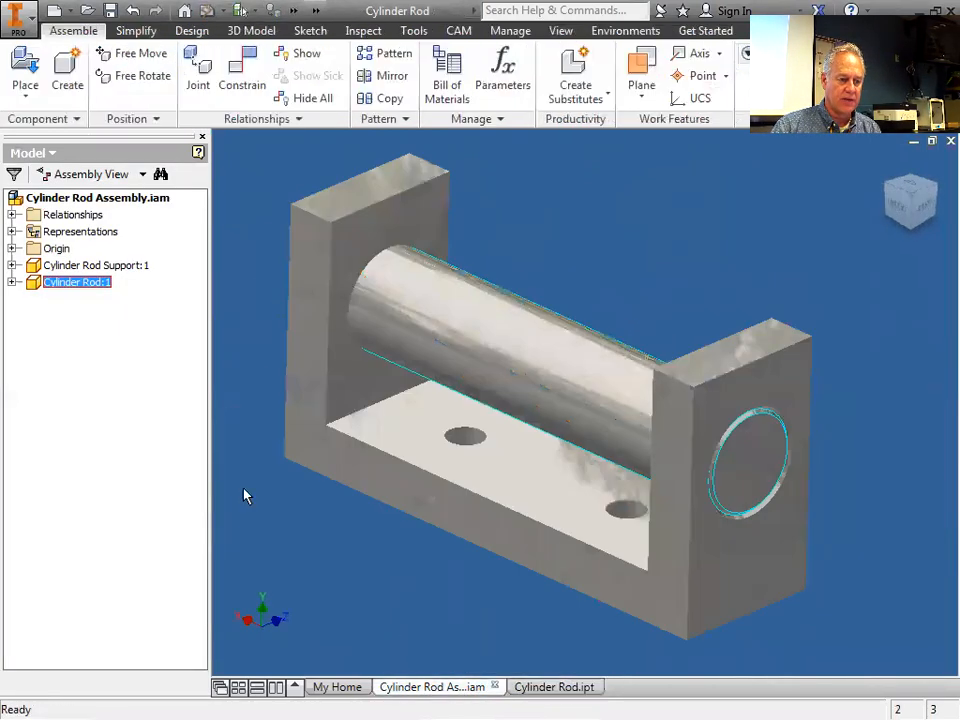
click(80, 265)
right_click(80, 265)
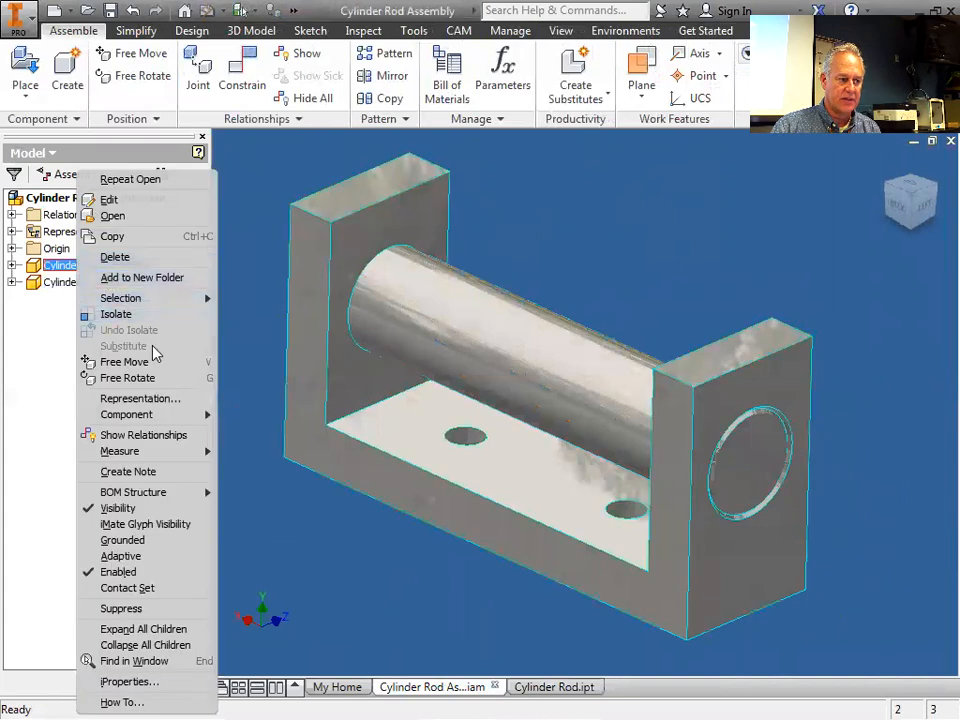
click(144, 215)
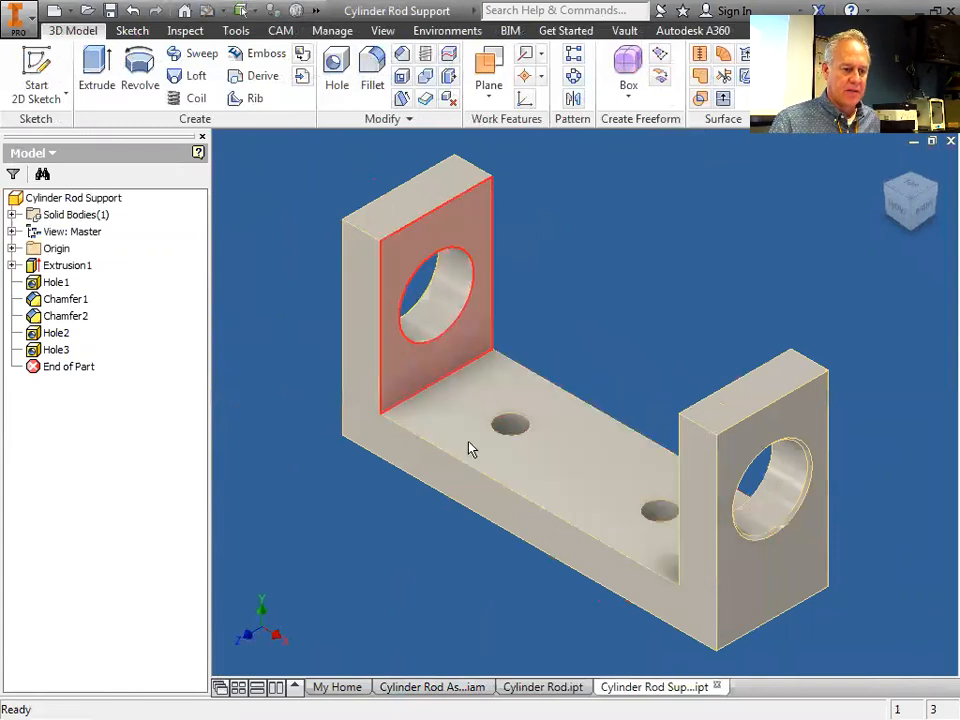
- Open the sketch beneath the support's base extrusion to review its U-shaped profile and dimensions, leaving the sketch unmodified
mouse_move(627, 318)
shift+middle_down()
mouse_move(645, 272)
mouse_move(628, 326)
shift+middle_up()
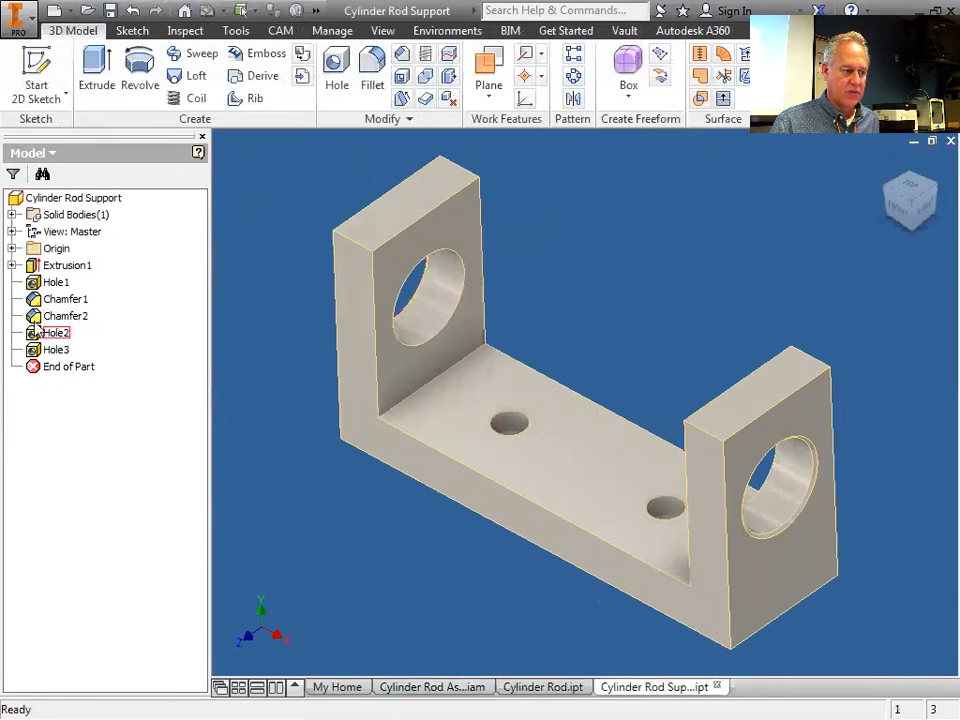
click(13, 265)
right_click(65, 283)
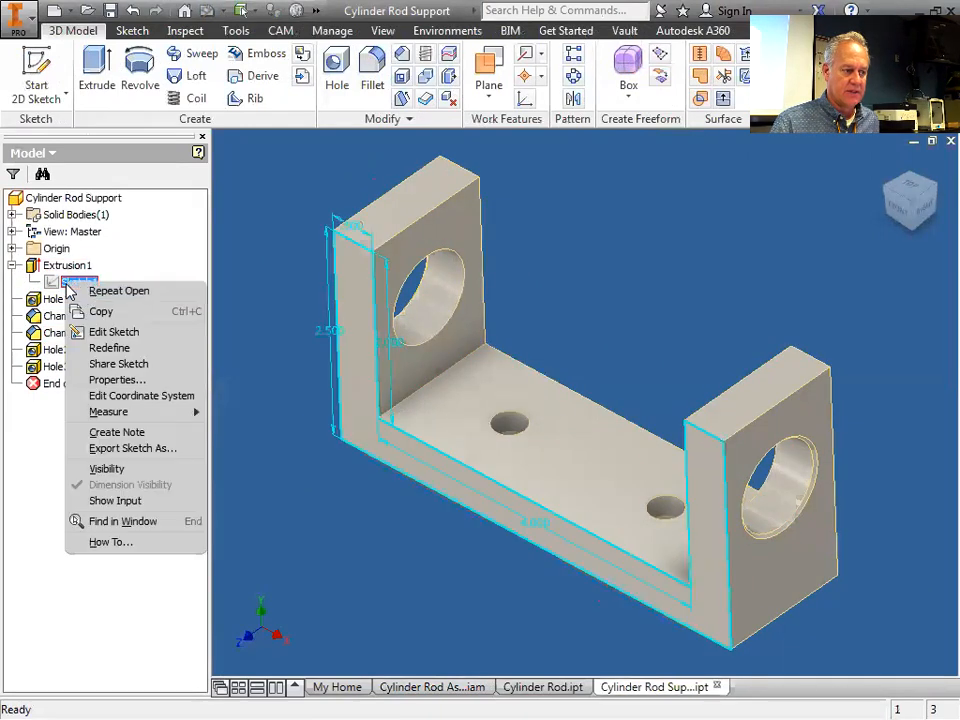
click(130, 347)
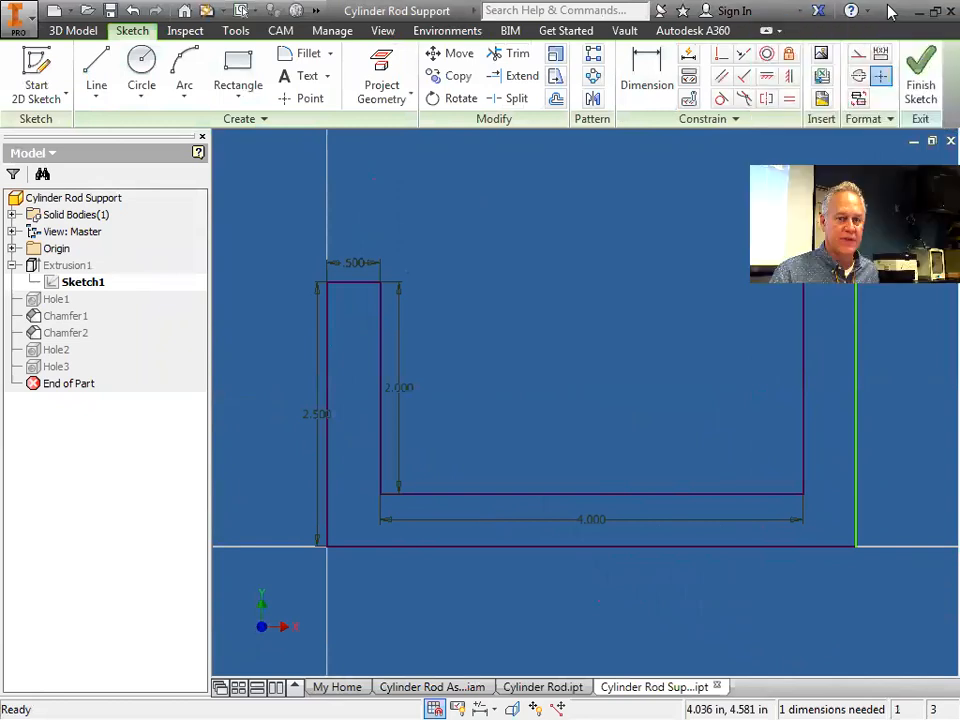
click(921, 78)
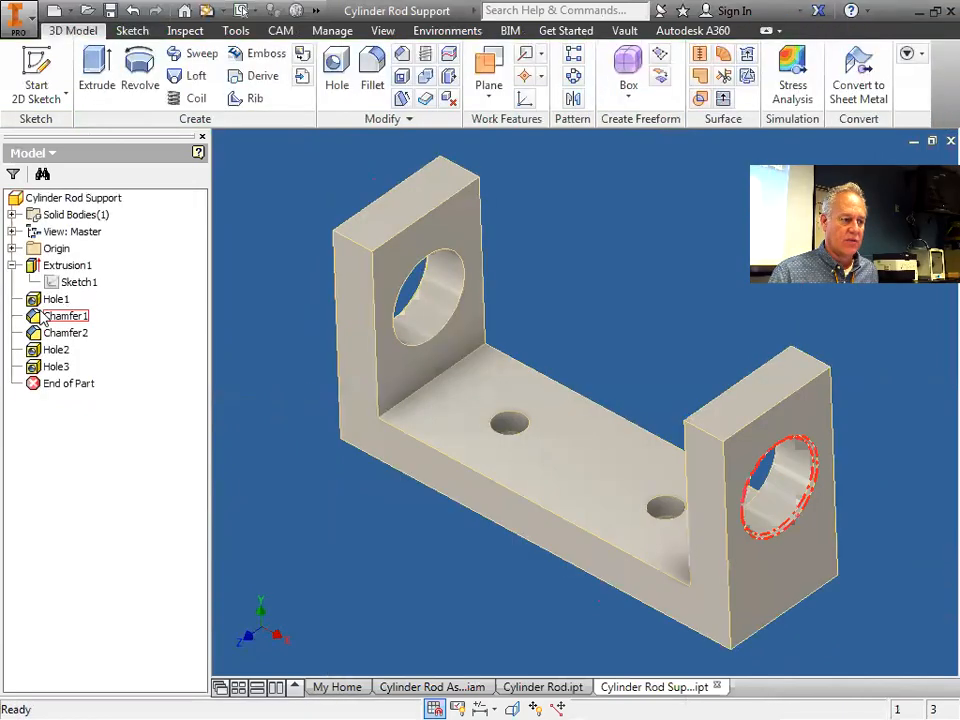
- Open the support's base extrusion for editing to review its settings, and cancel without changes
right_click(78, 272)
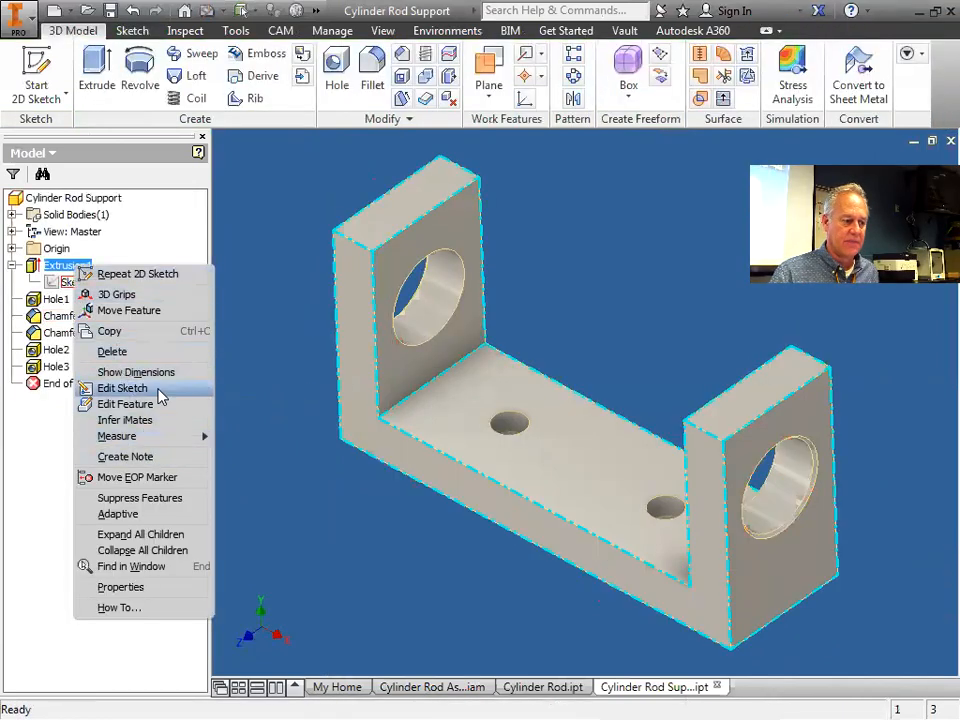
click(160, 405)
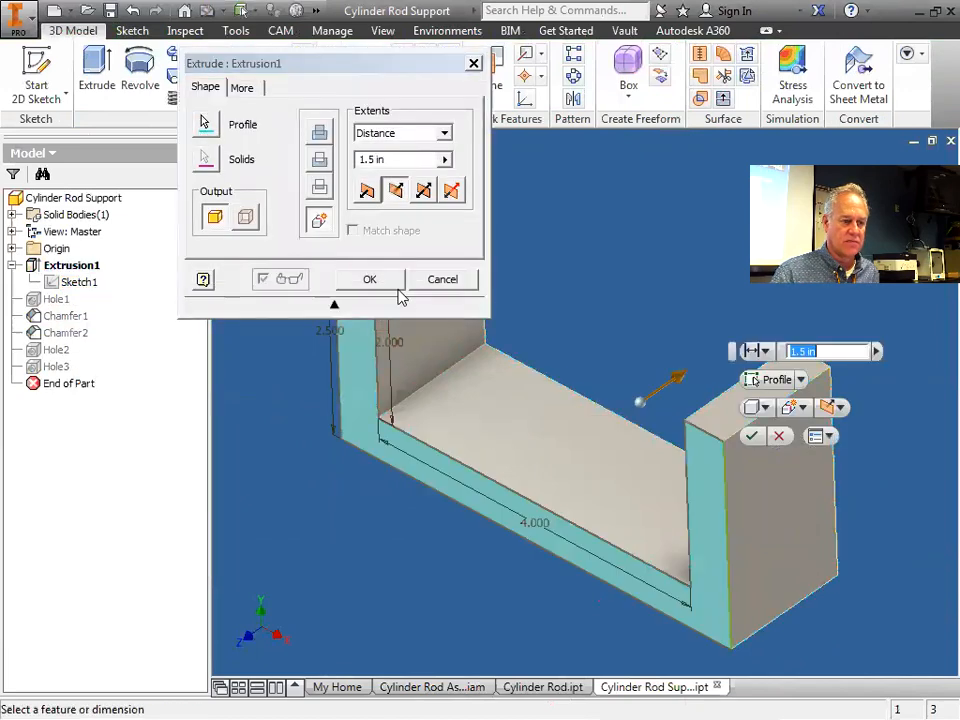
click(441, 281)
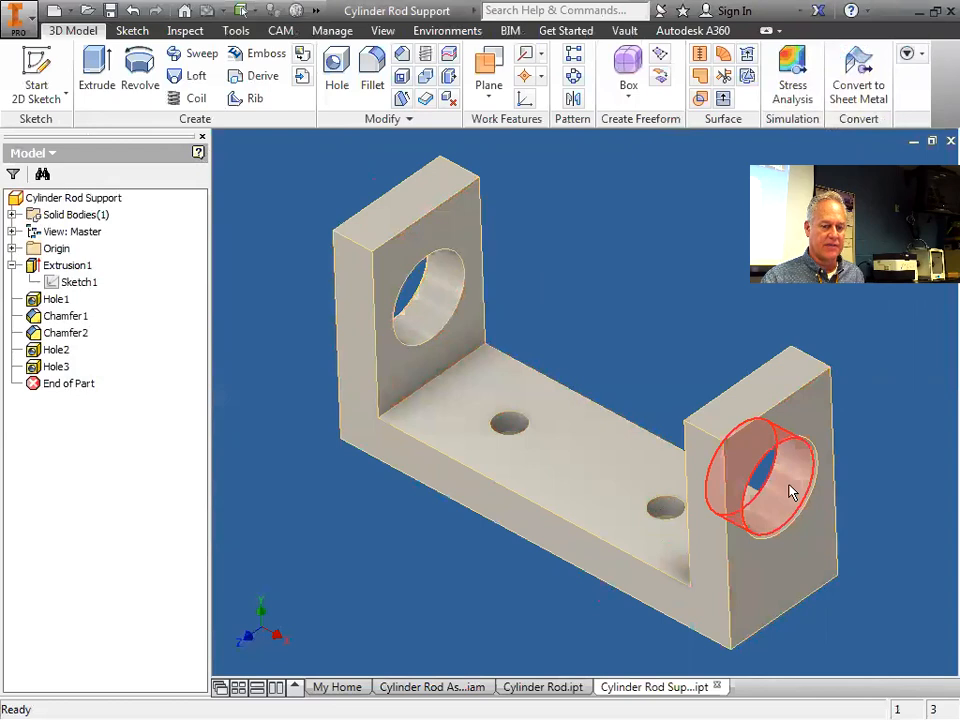
- Examine the two chamfers on the outer edges of the support's large bores, looking closely at one bore
click(62, 332)
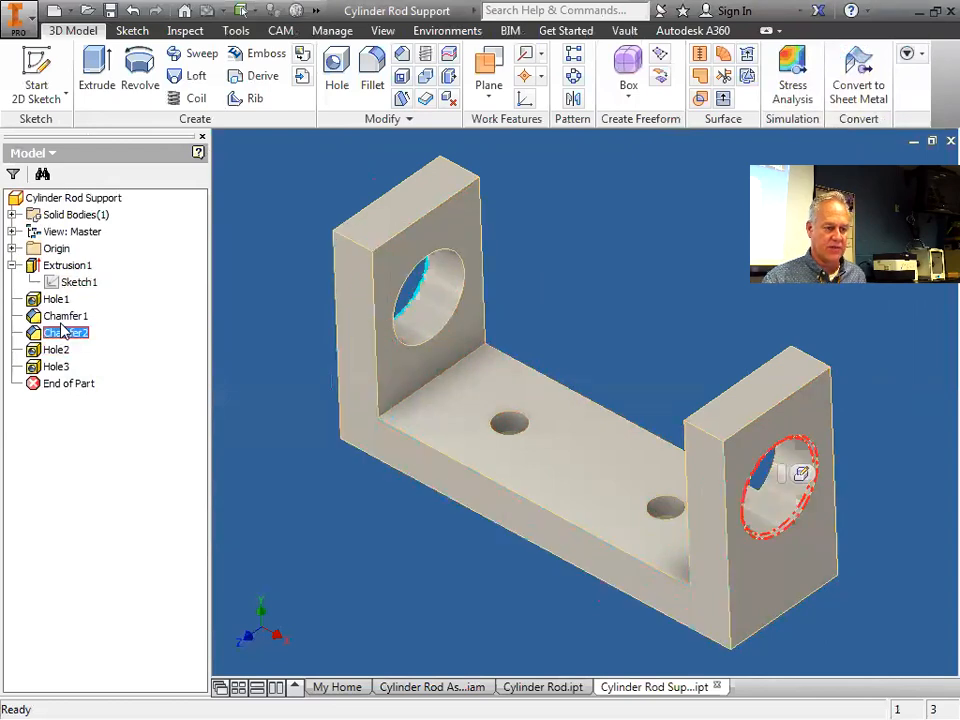
click(62, 316)
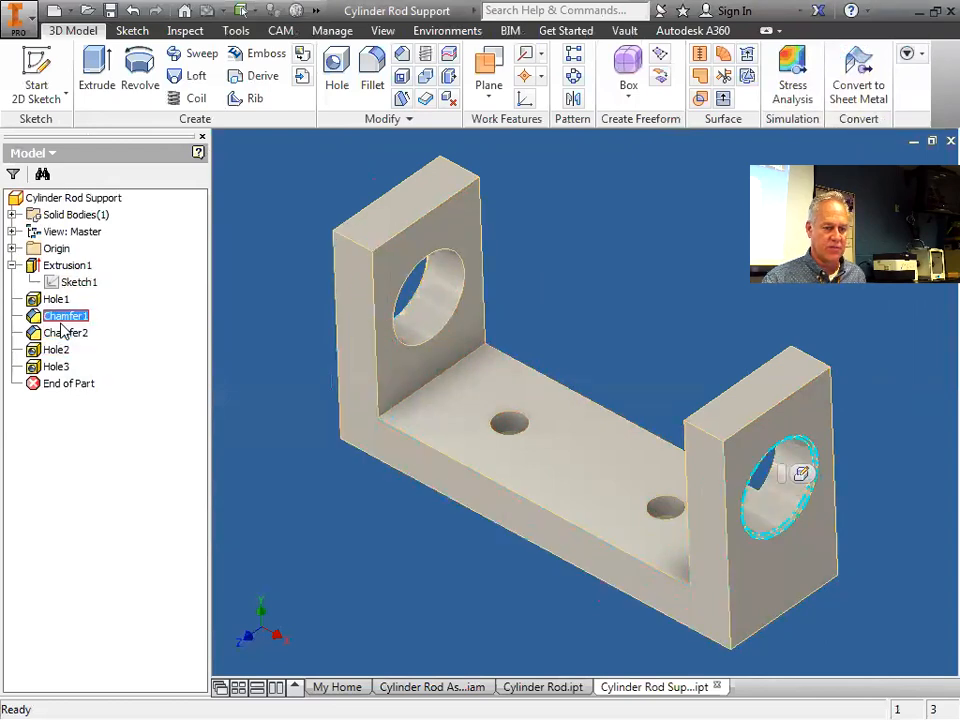
click(895, 498)
scroll(860, 497, down, 2)
scroll(778, 505, up, 6)
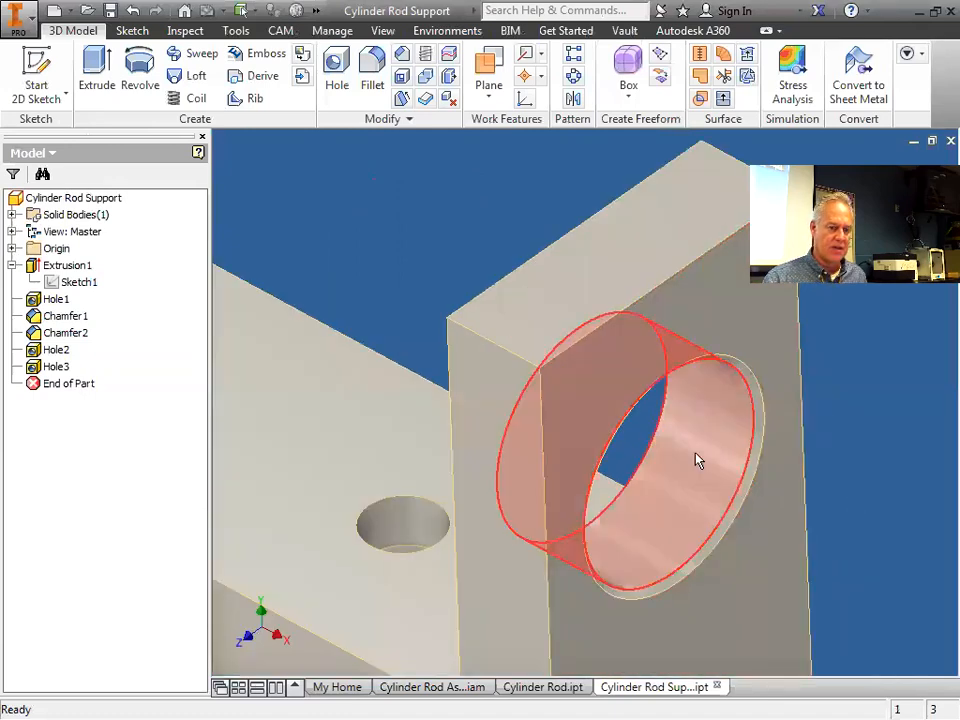
scroll(603, 472, up, 4)
scroll(603, 472, down, 6)
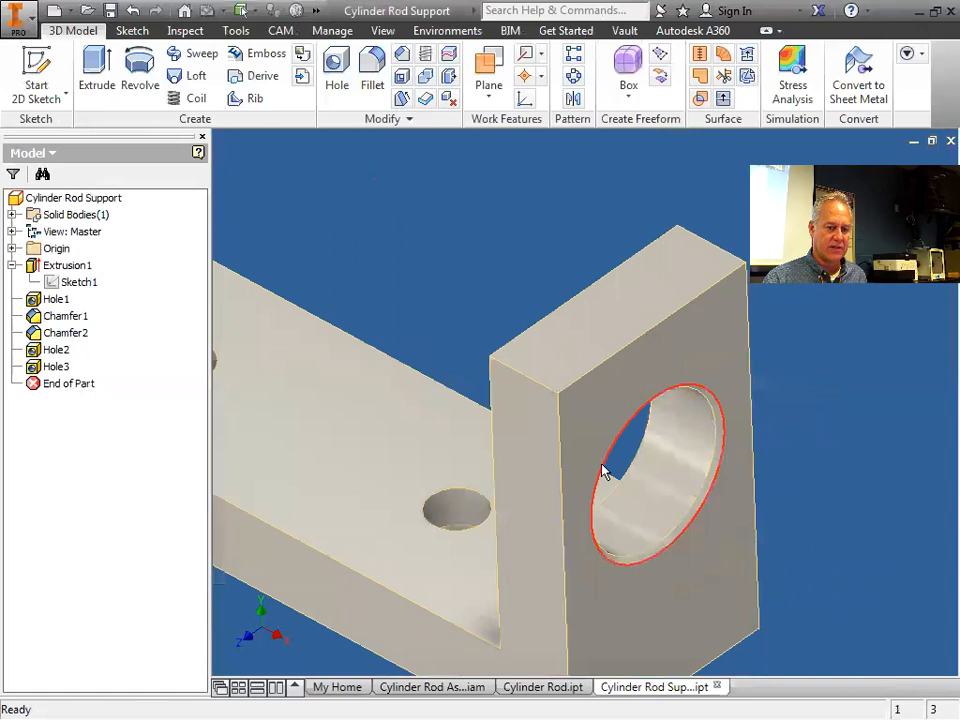
middle_drag(410, 288, 493, 266)
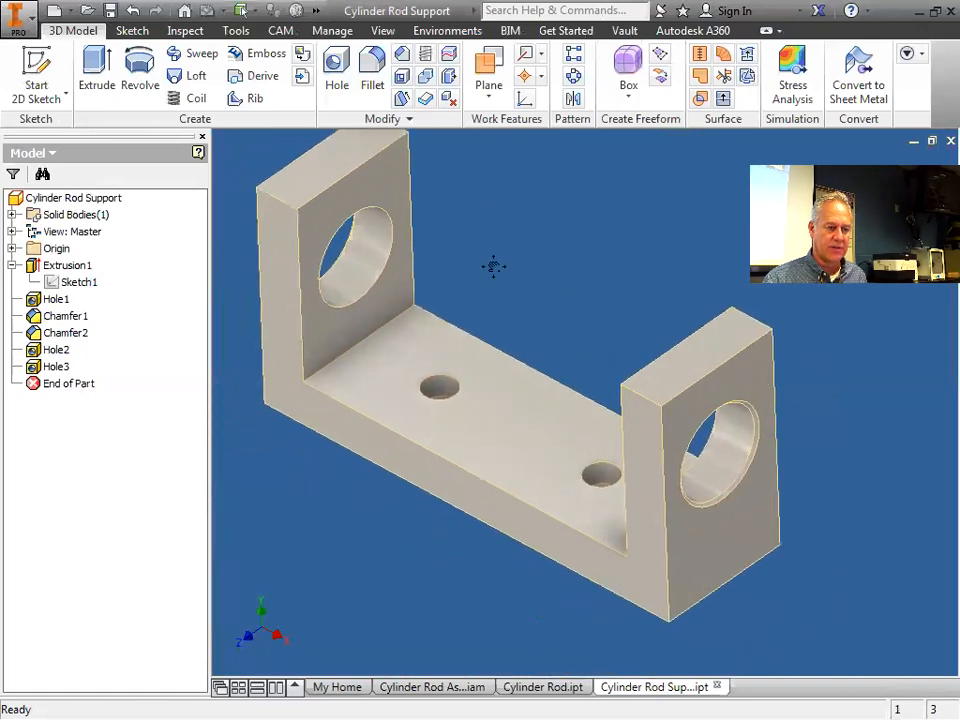
- Open the circle sketch under the Cylinder Rod's extrusion to review its diameter, and exit the sketch without changes
click(567, 687)
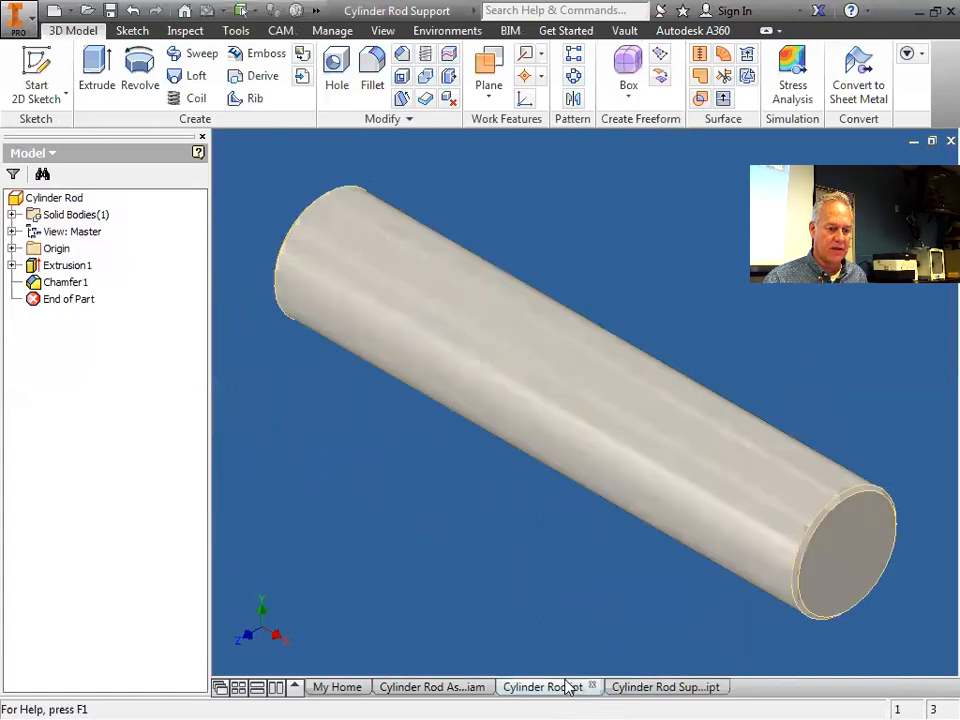
click(11, 265)
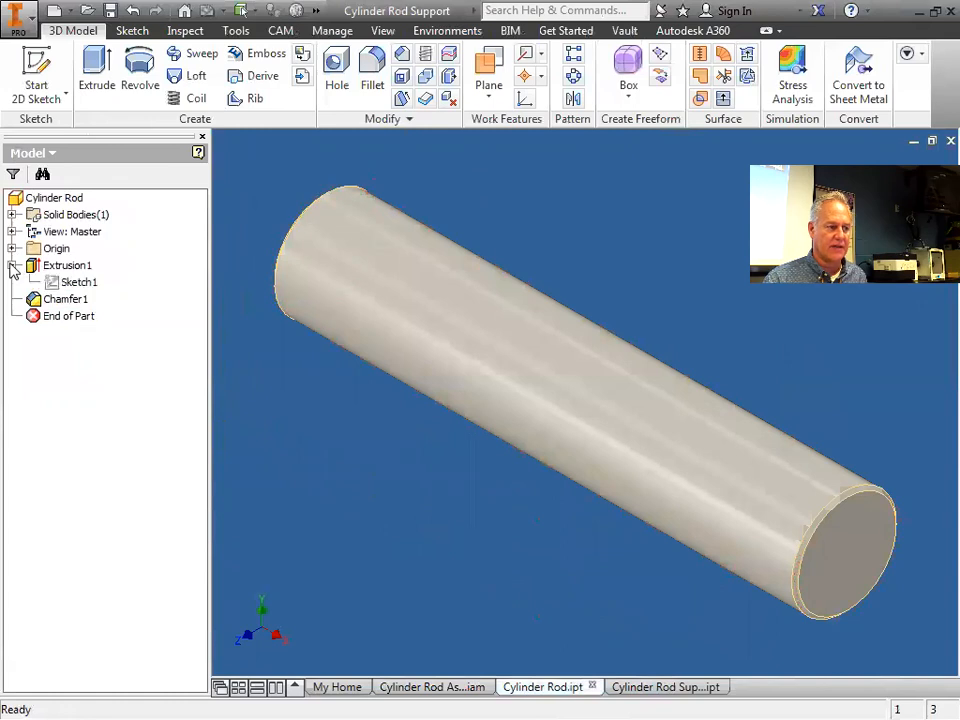
right_click(60, 282)
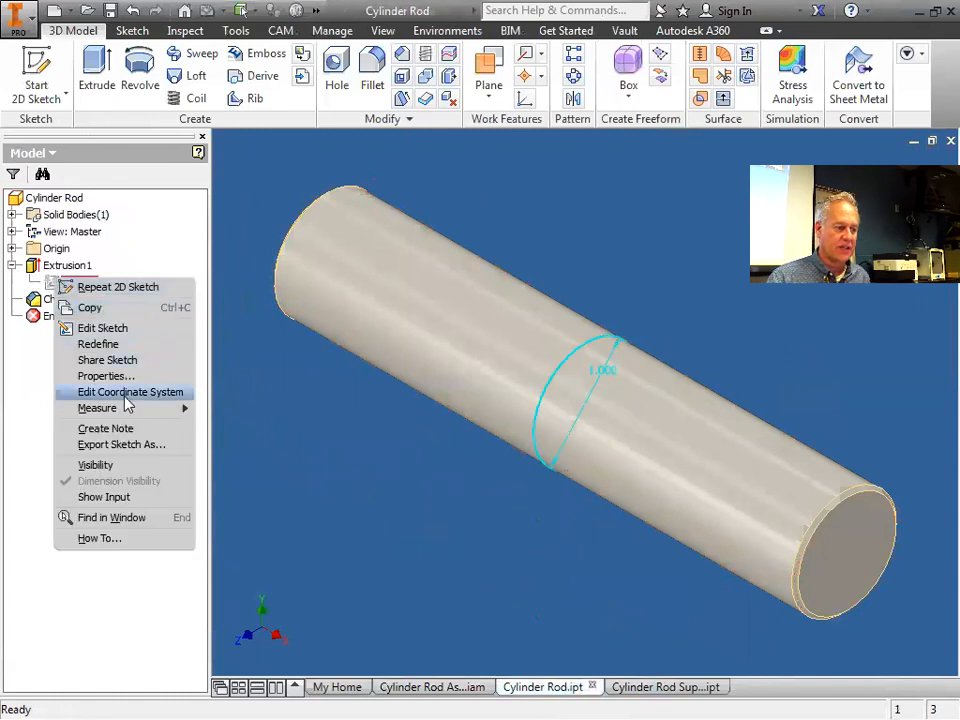
click(108, 328)
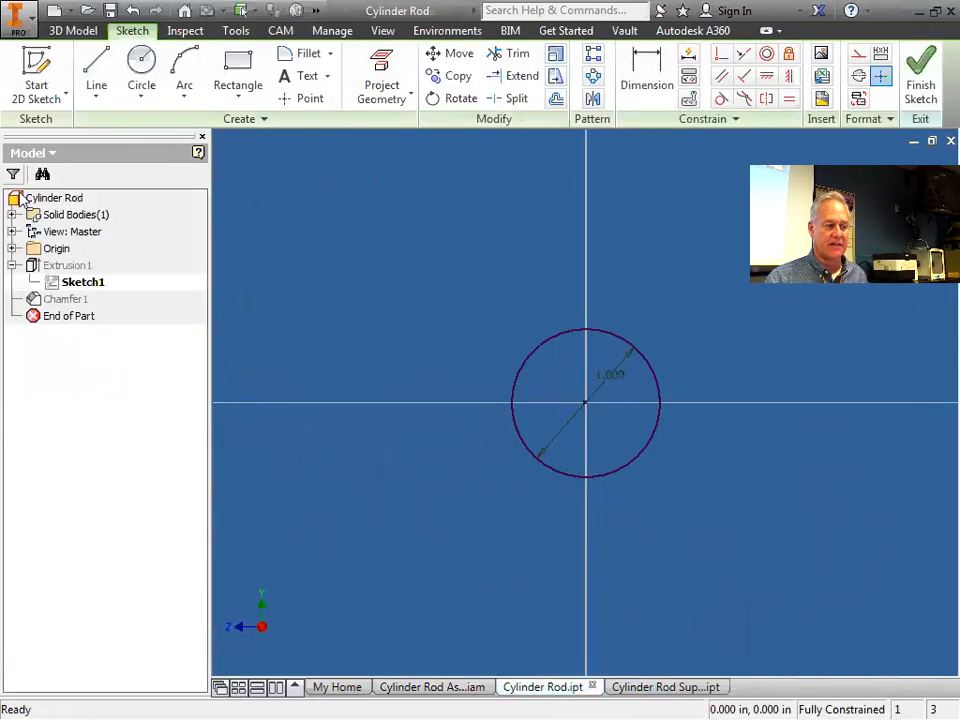
click(914, 86)
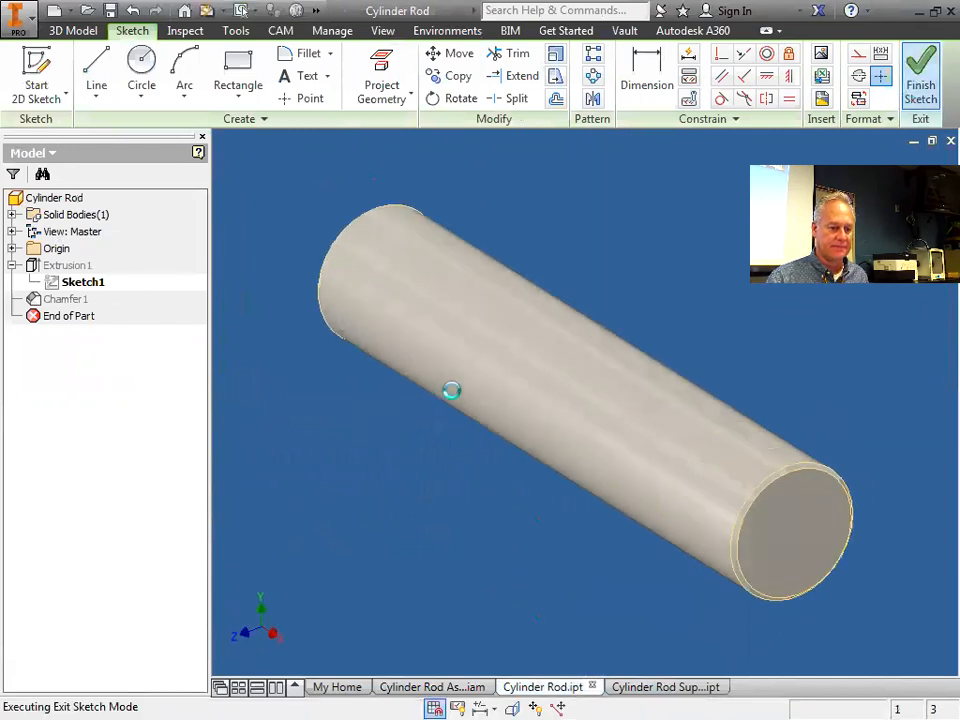
- Open the Cylinder Rod's extrusion for editing to review its distance and direction settings, and close it without changes
right_click(66, 266)
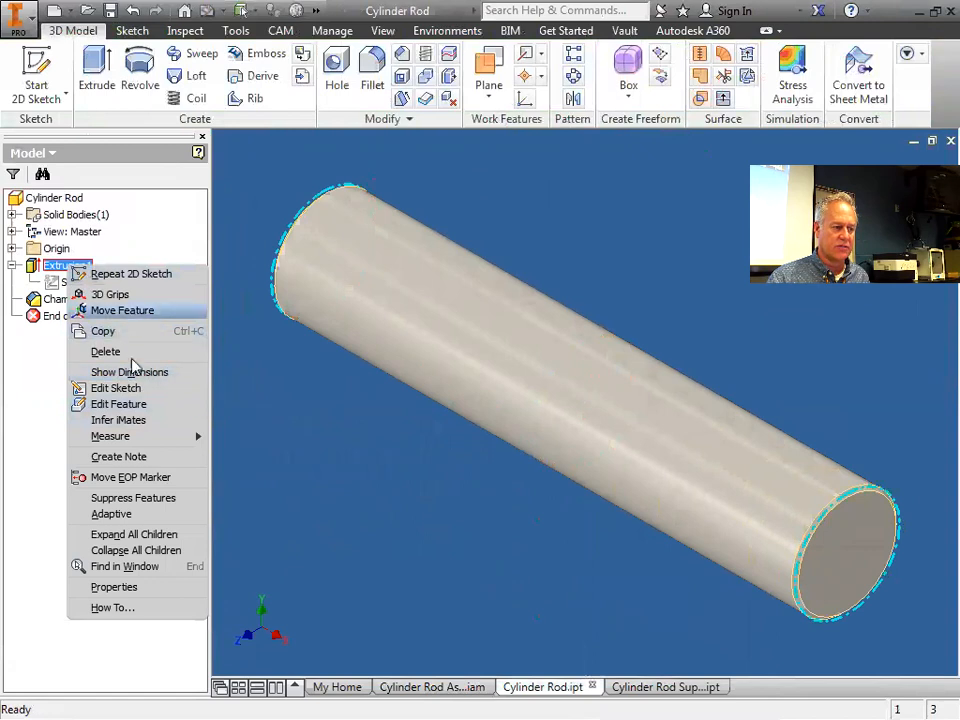
click(134, 403)
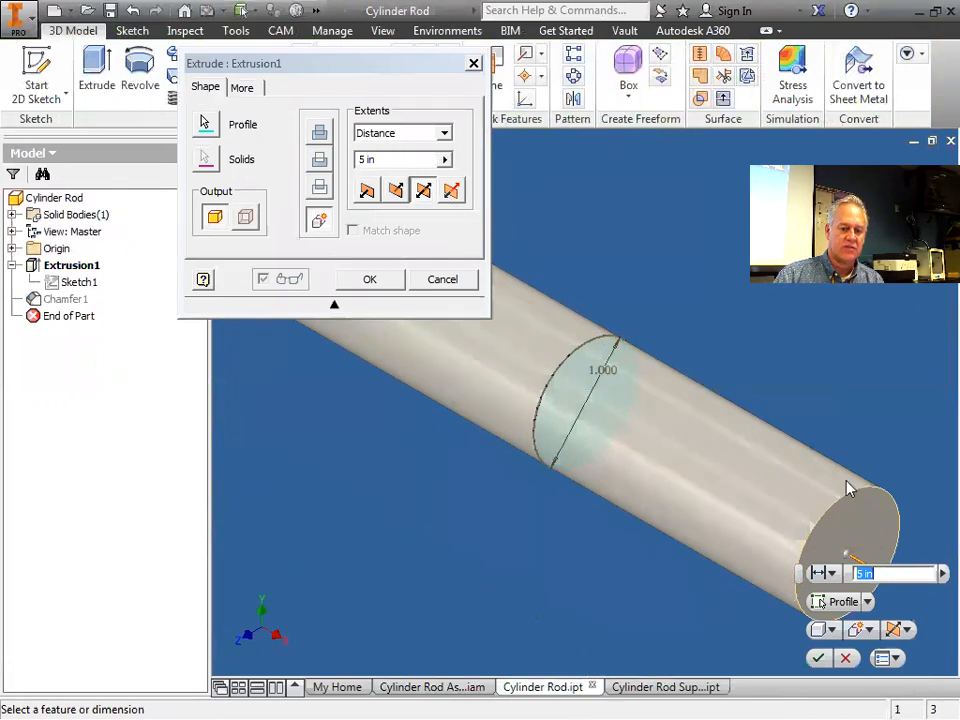
click(369, 280)
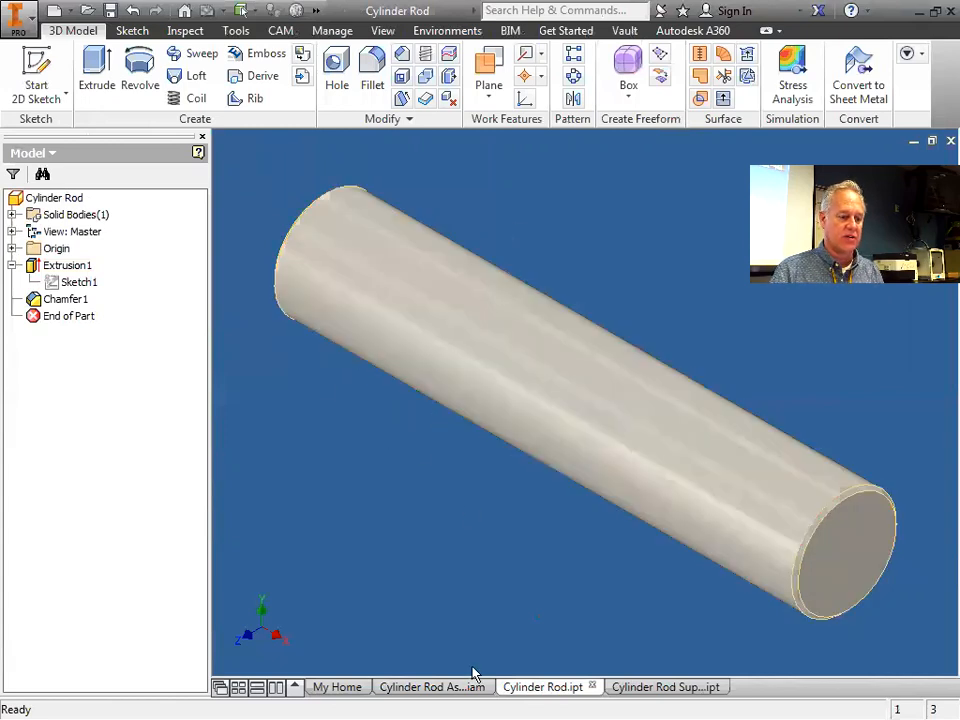
- In the Cylinder Rod Assembly, delete the Cylinder Rod Support and the Cylinder Rod, saving the session edits to the rod
click(652, 690)
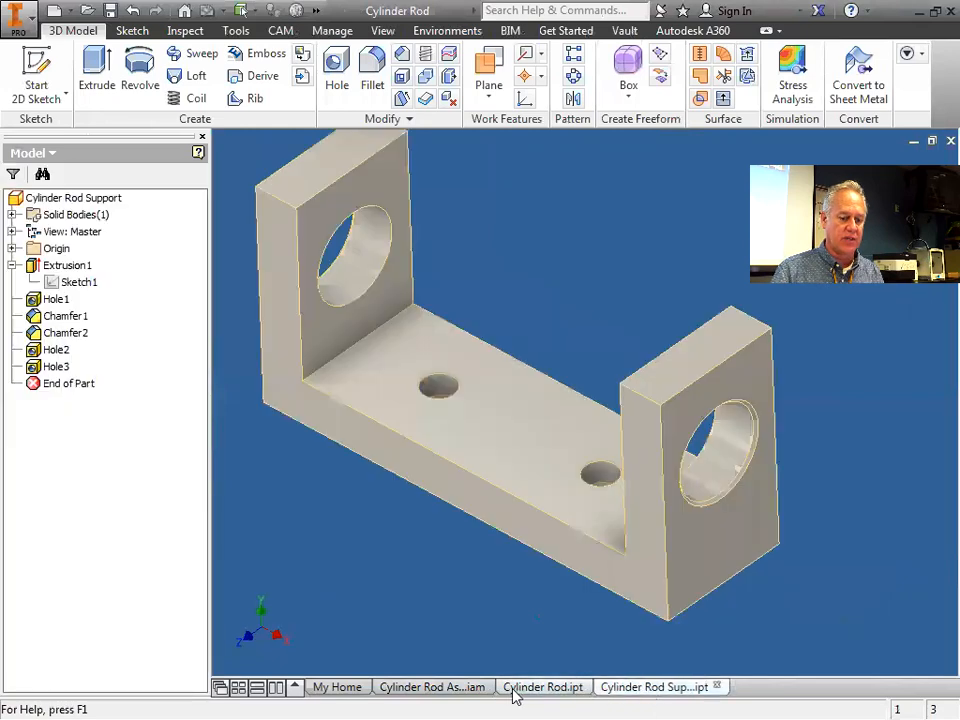
click(458, 690)
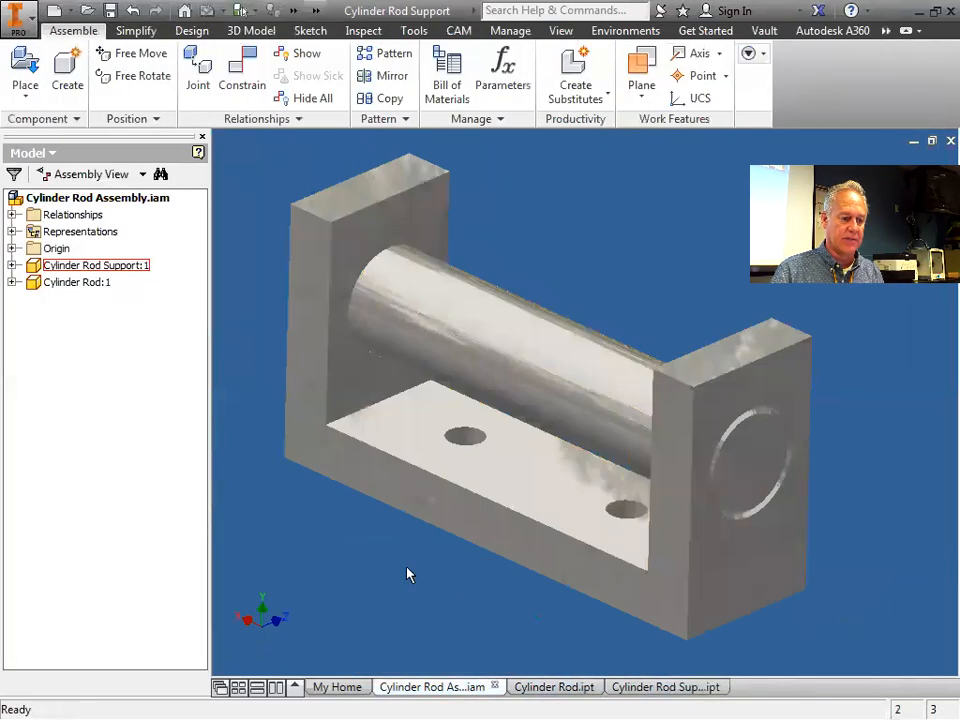
right_click(80, 266)
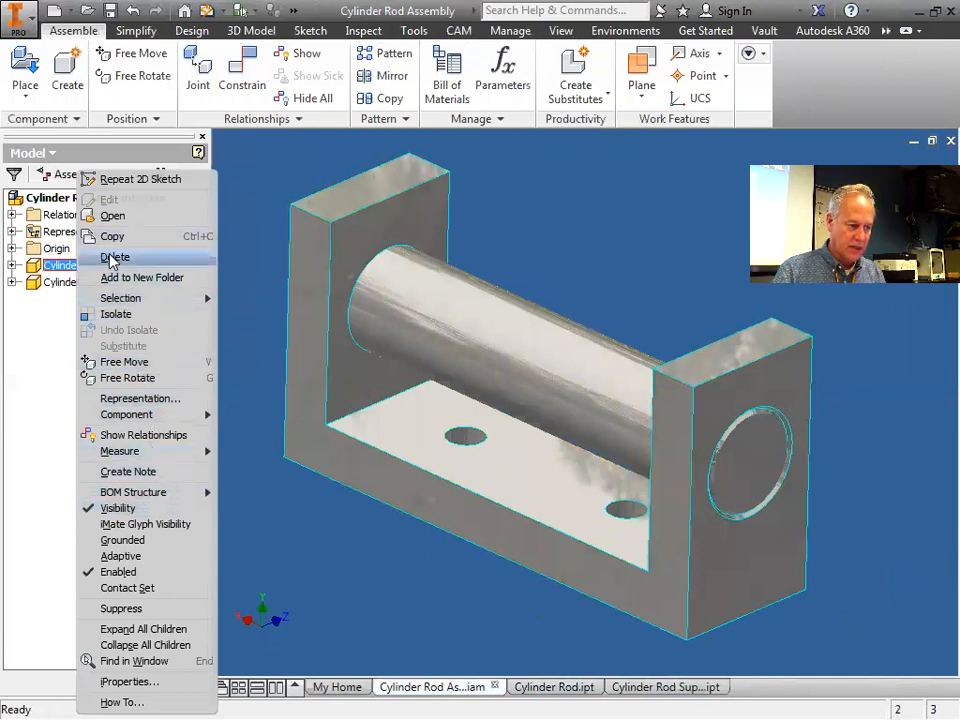
click(120, 257)
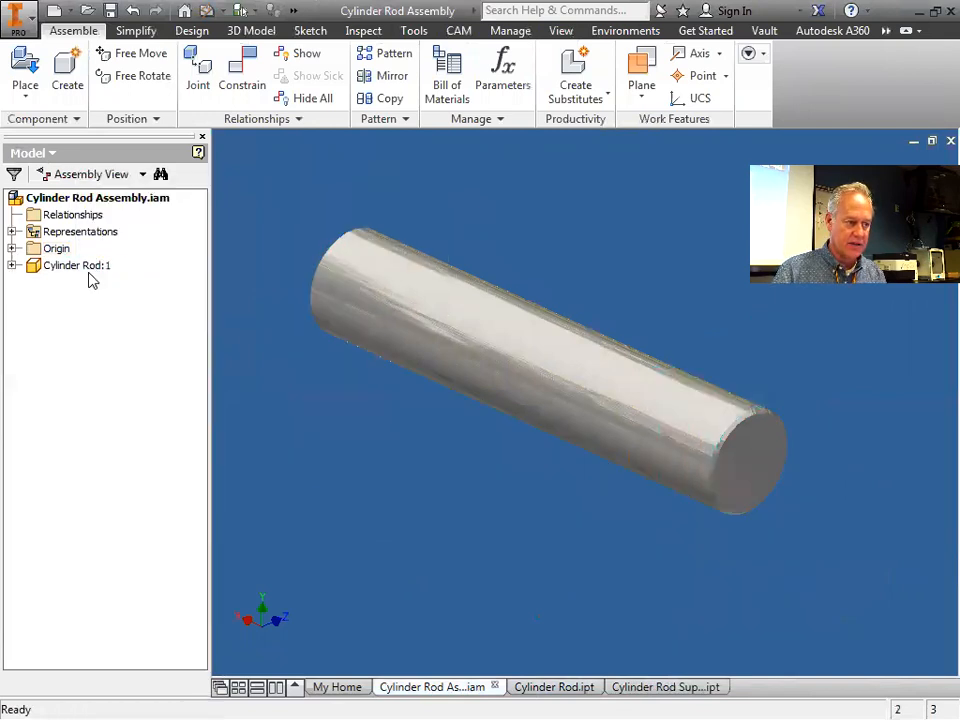
right_click(86, 266)
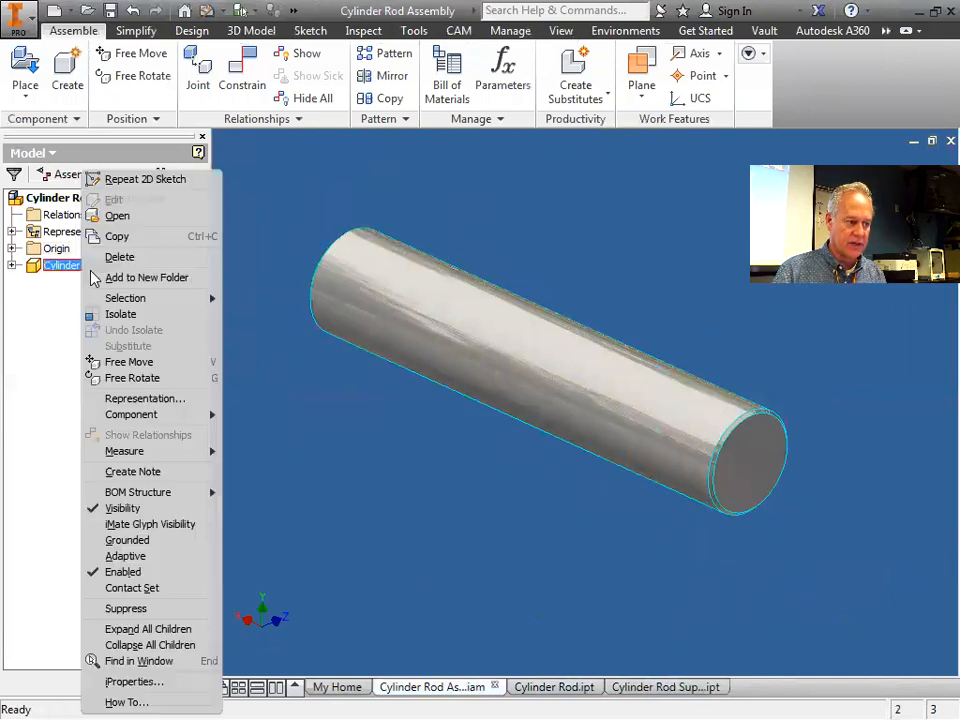
click(150, 258)
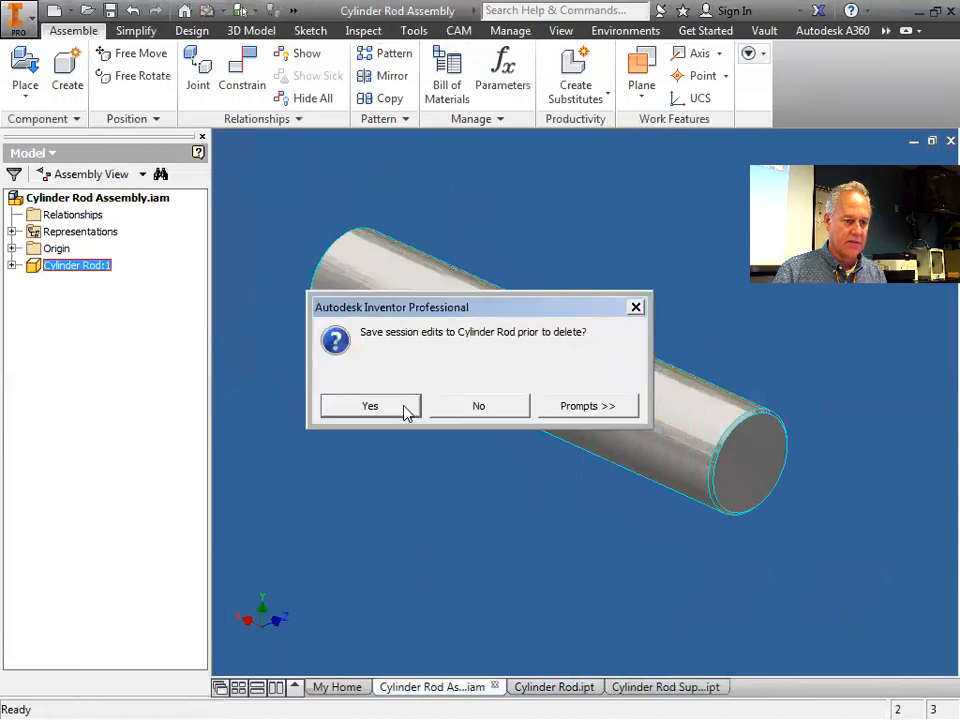
click(405, 408)
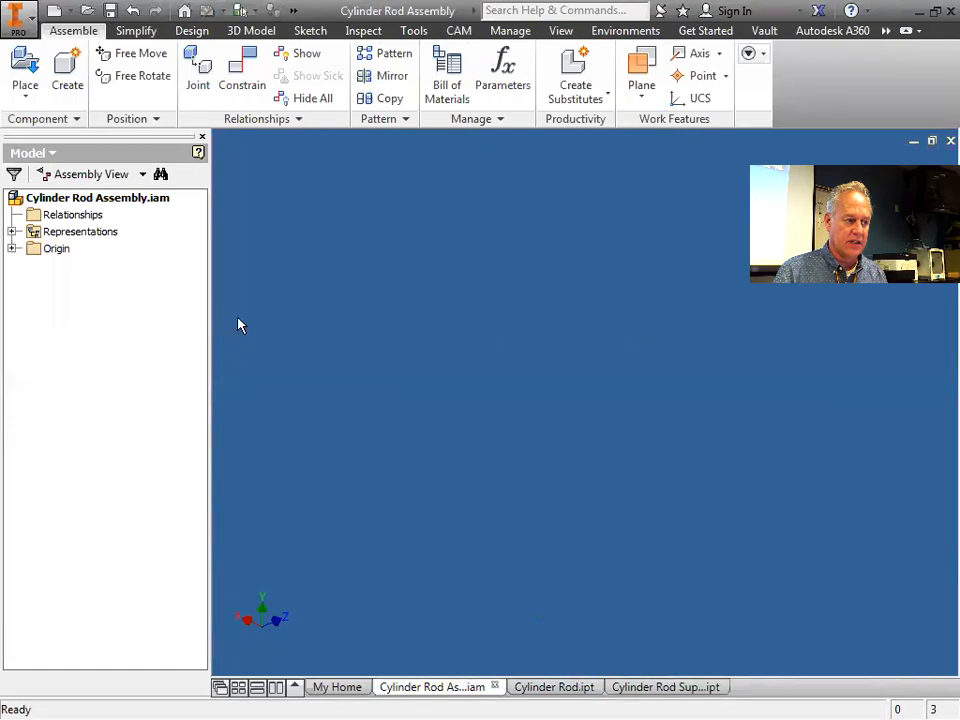
- Start placing a component and browse through CTE New Teacher Induction to the Reference Files folder of CTE 5660 - Project Based Lesson Resources
click(12, 249)
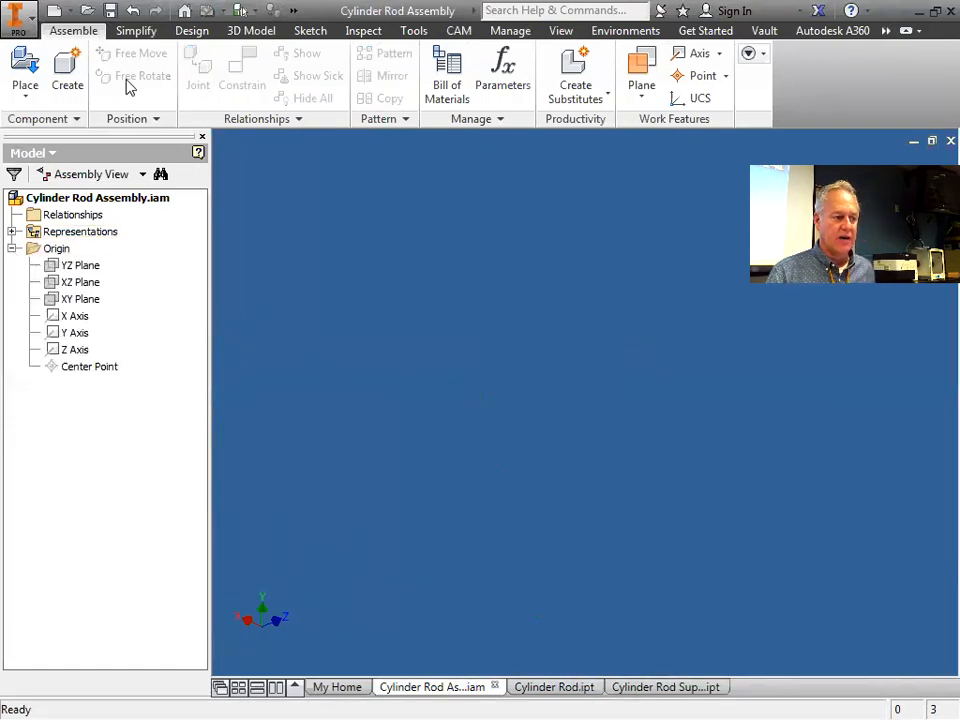
click(27, 96)
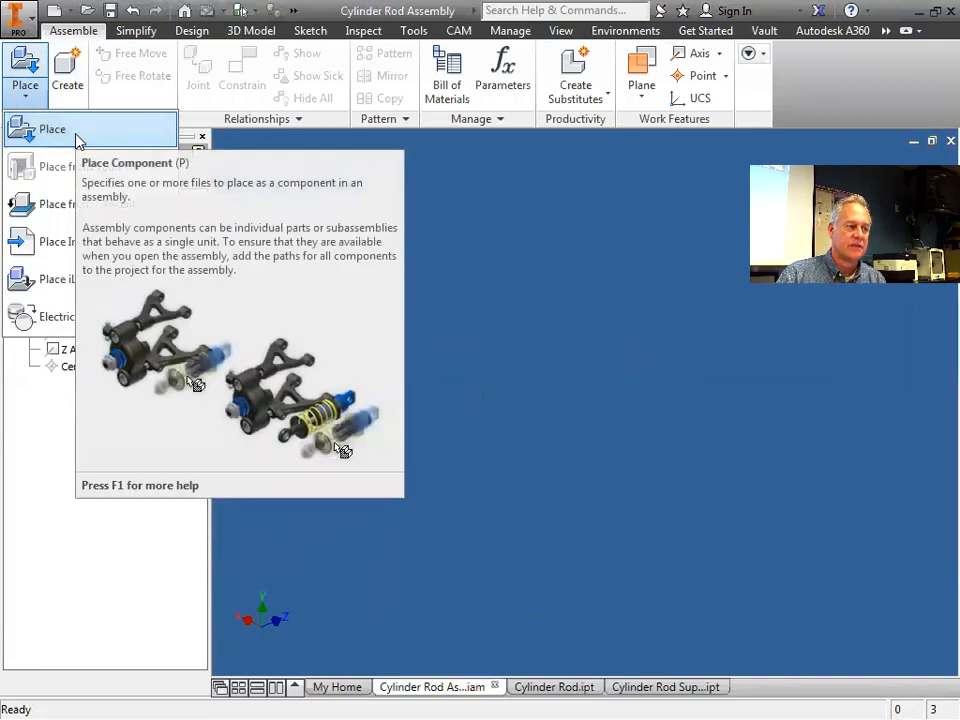
click(76, 135)
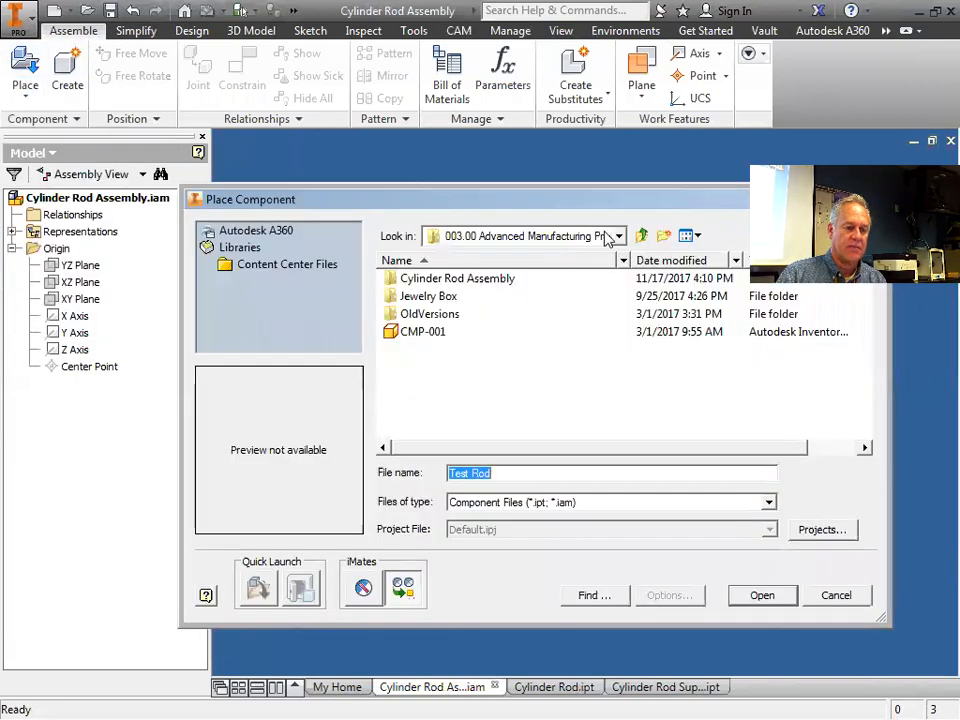
click(610, 237)
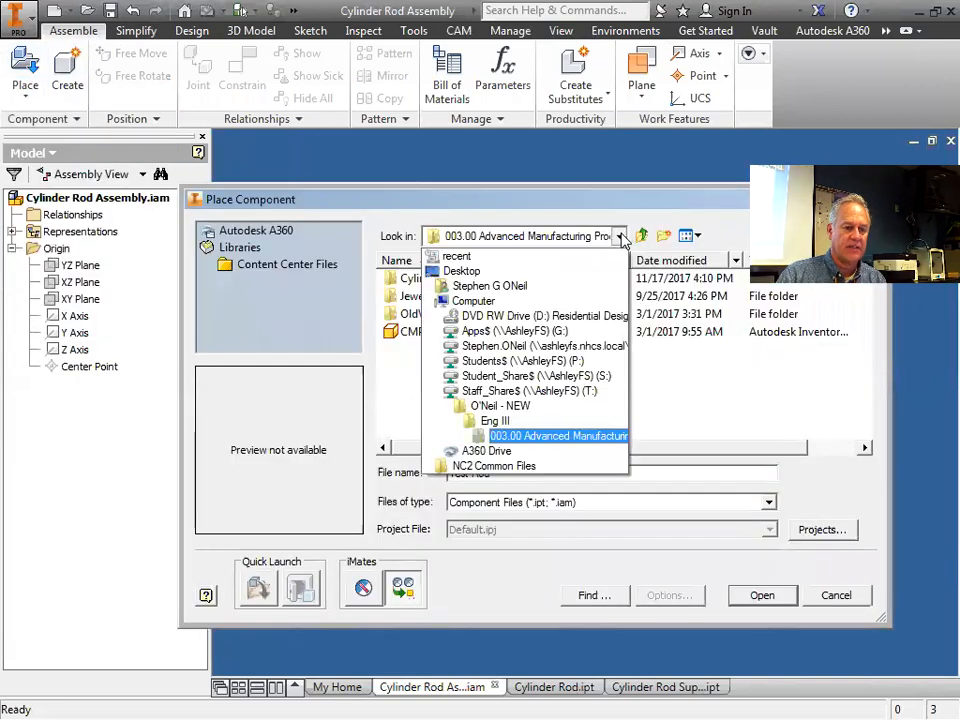
click(530, 346)
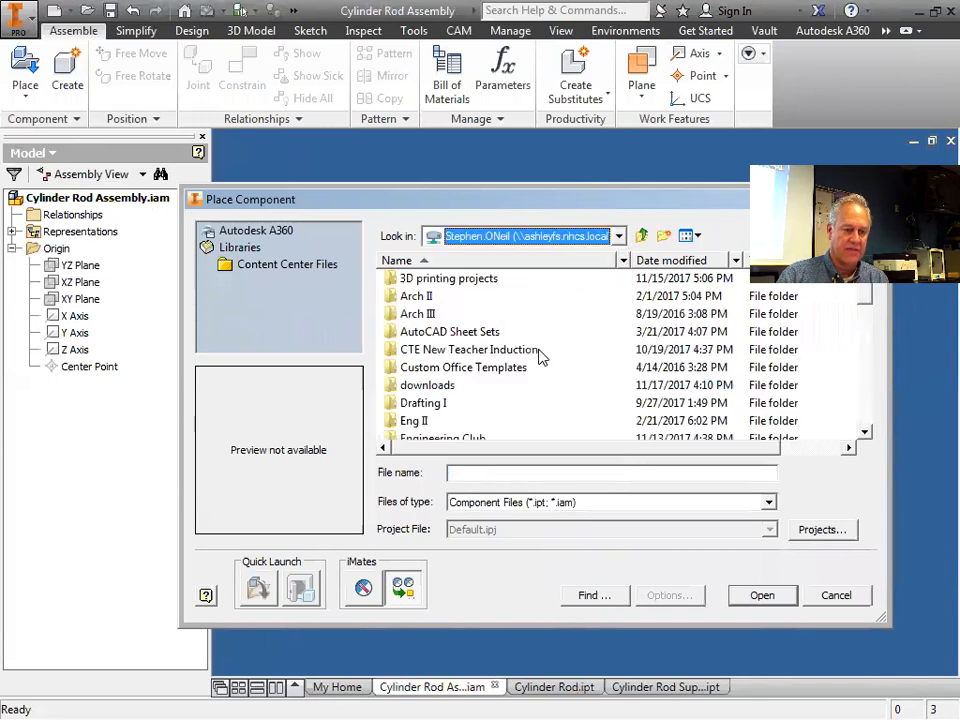
double_click(450, 352)
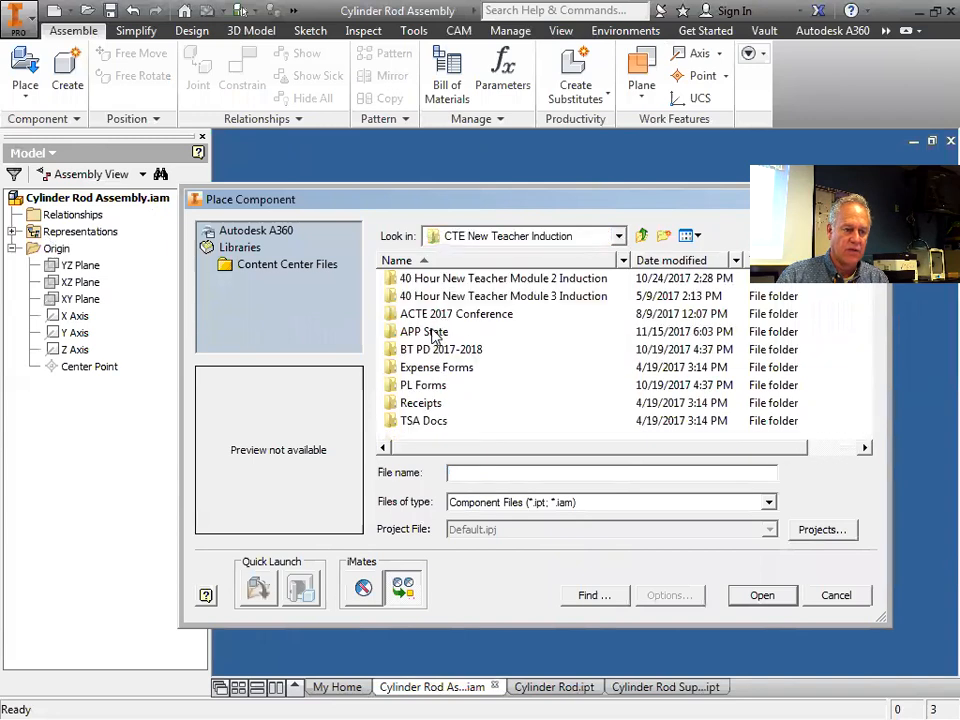
double_click(432, 333)
double_click(428, 303)
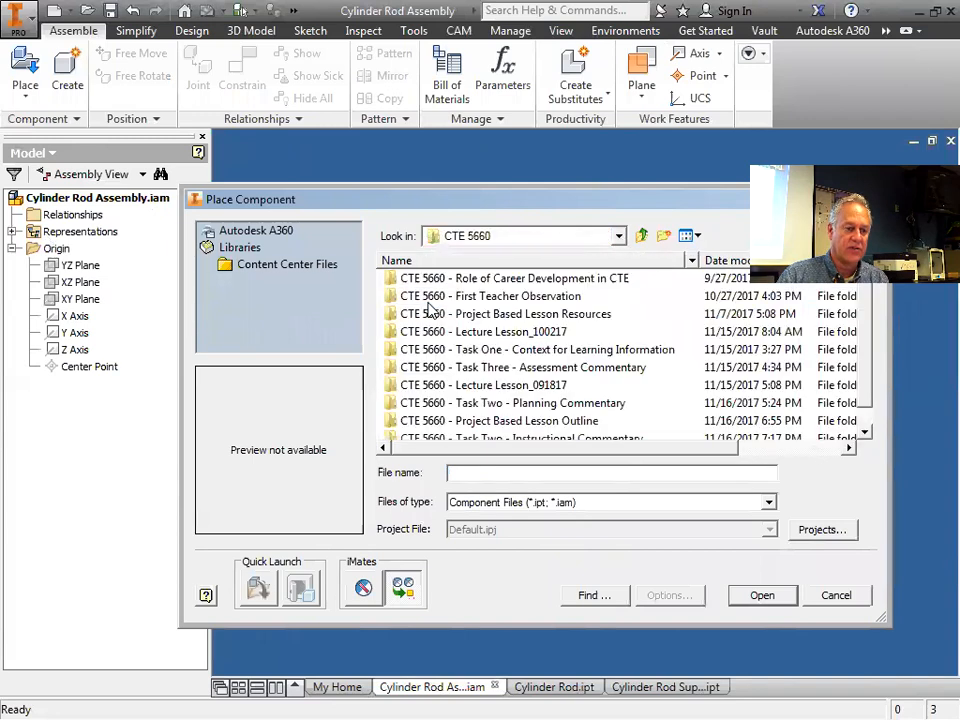
double_click(515, 316)
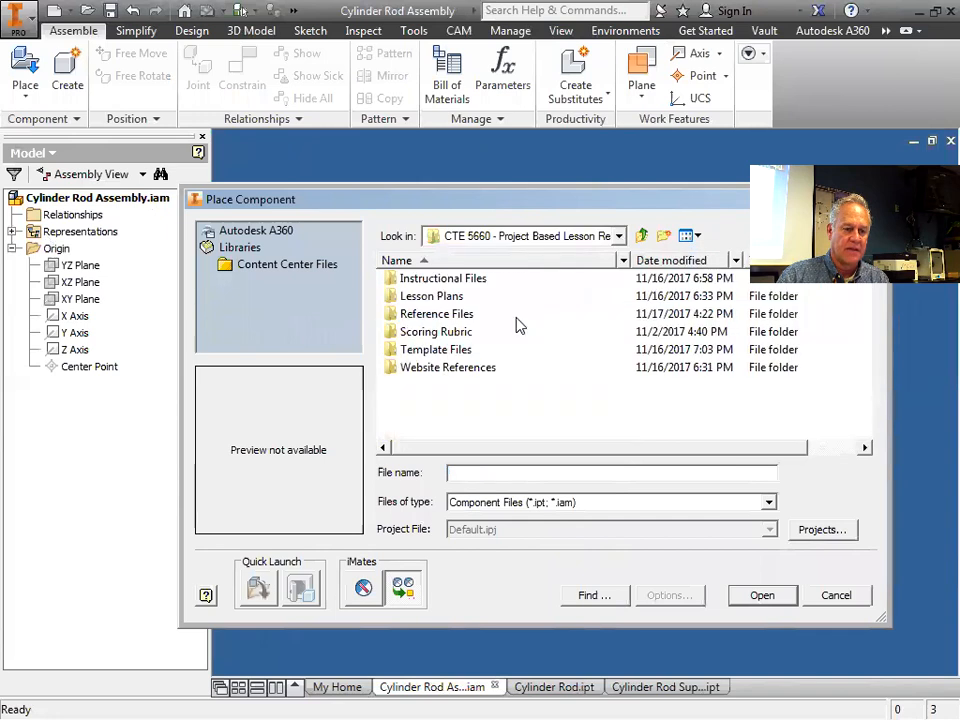
double_click(432, 313)
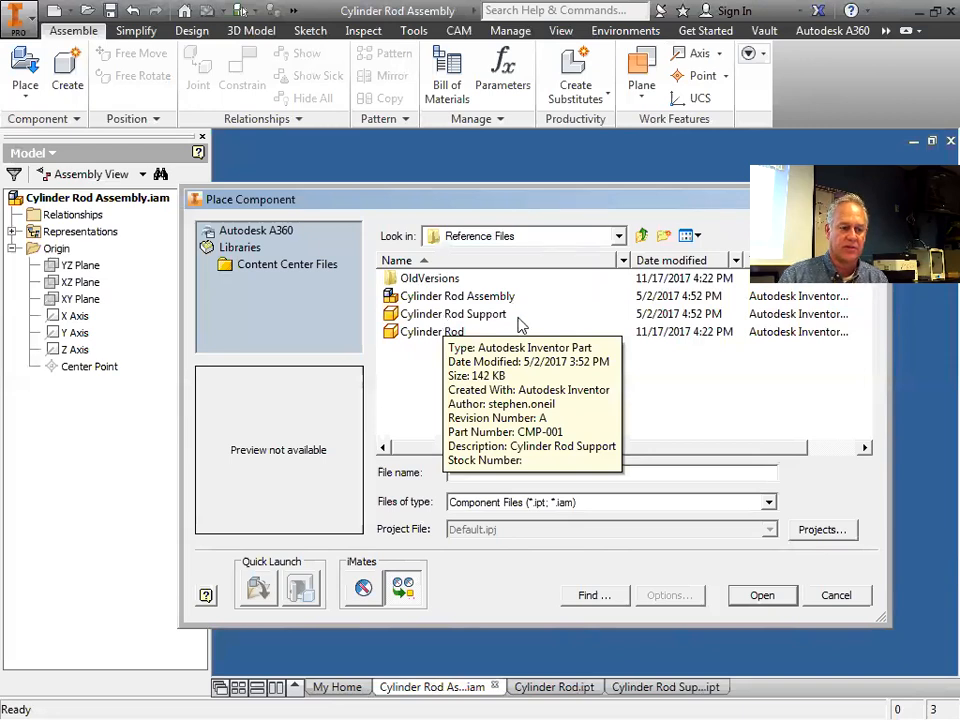
- Place a single Cylinder Rod Support in the empty assembly and end the placement
double_click(455, 314)
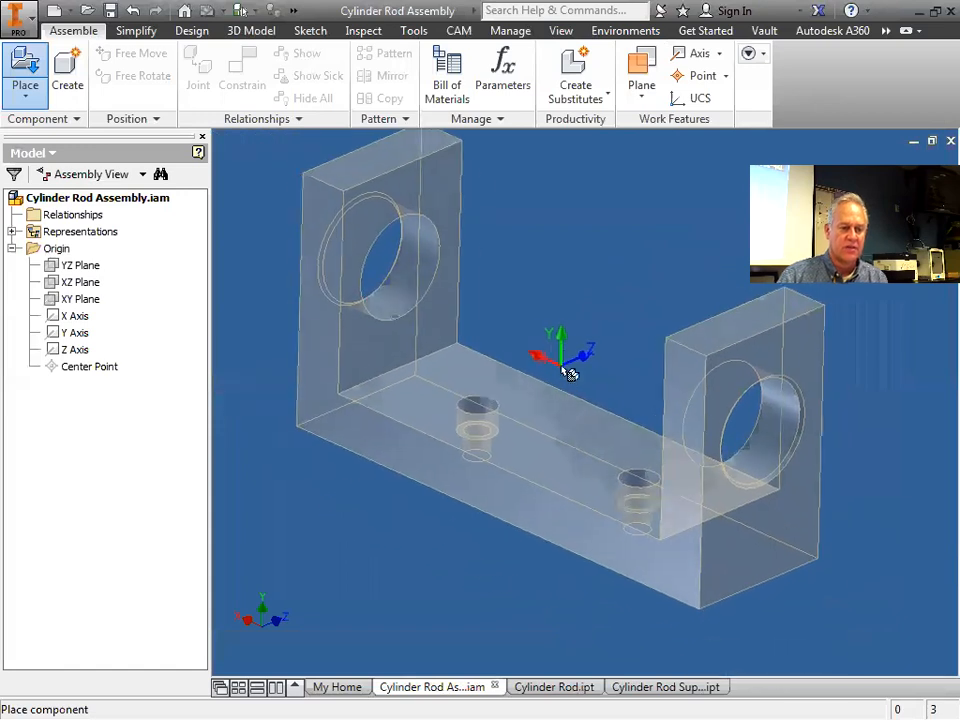
click(531, 389)
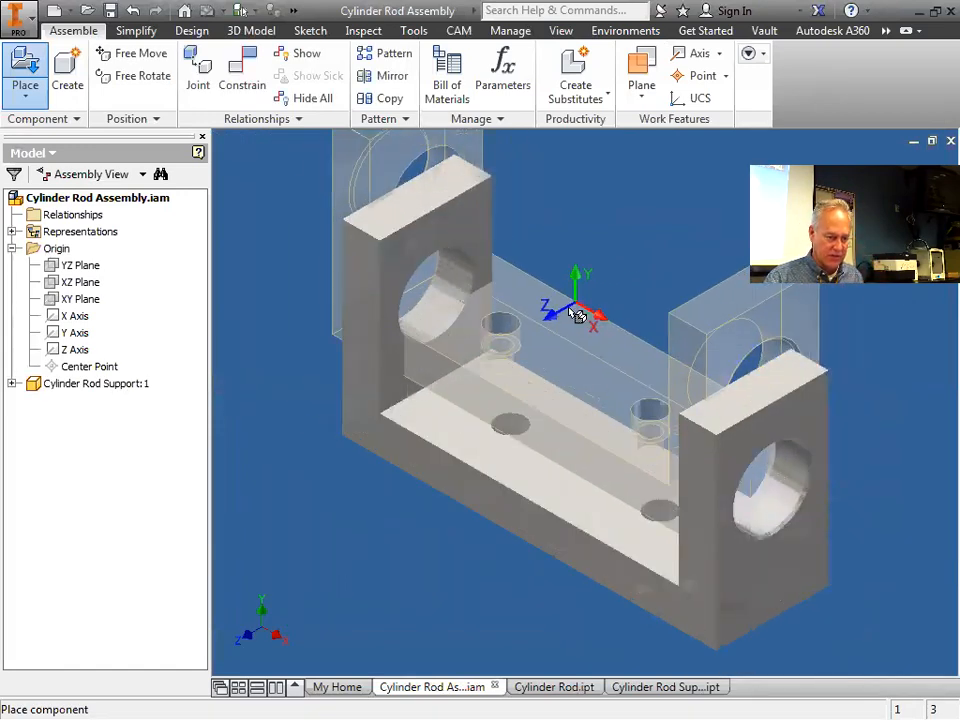
right_click(549, 299)
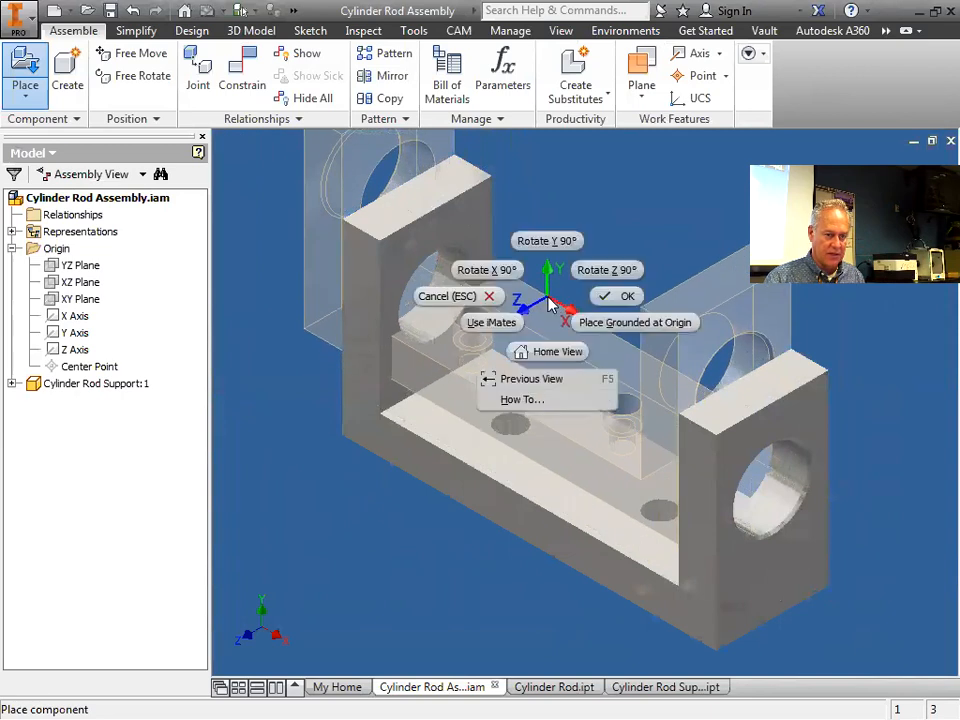
click(600, 276)
right_click(578, 283)
click(665, 286)
middle_drag(615, 379, 300, 422)
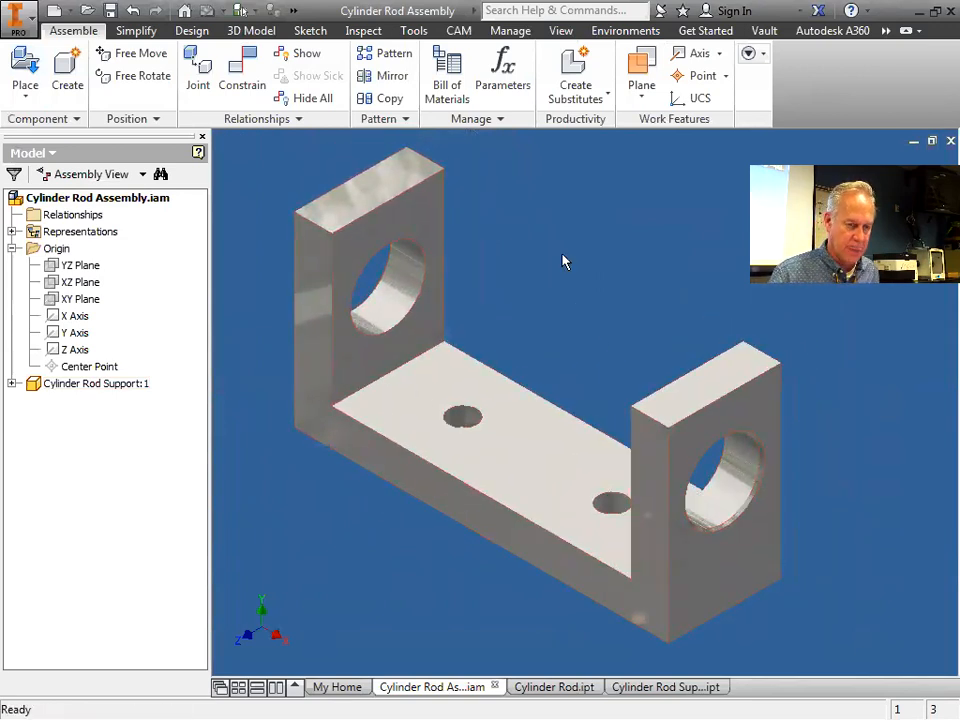
middle_drag(559, 344, 548, 320)
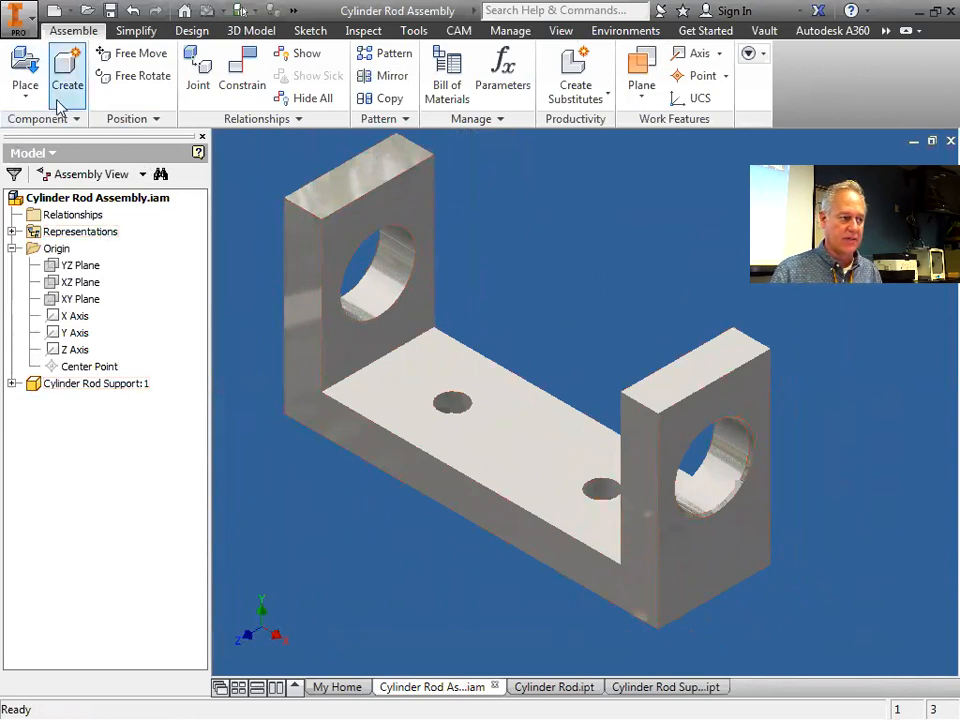
- Place one Cylinder Rod from the Reference Files folder behind the support, passing its far upright, and end the placement
click(25, 97)
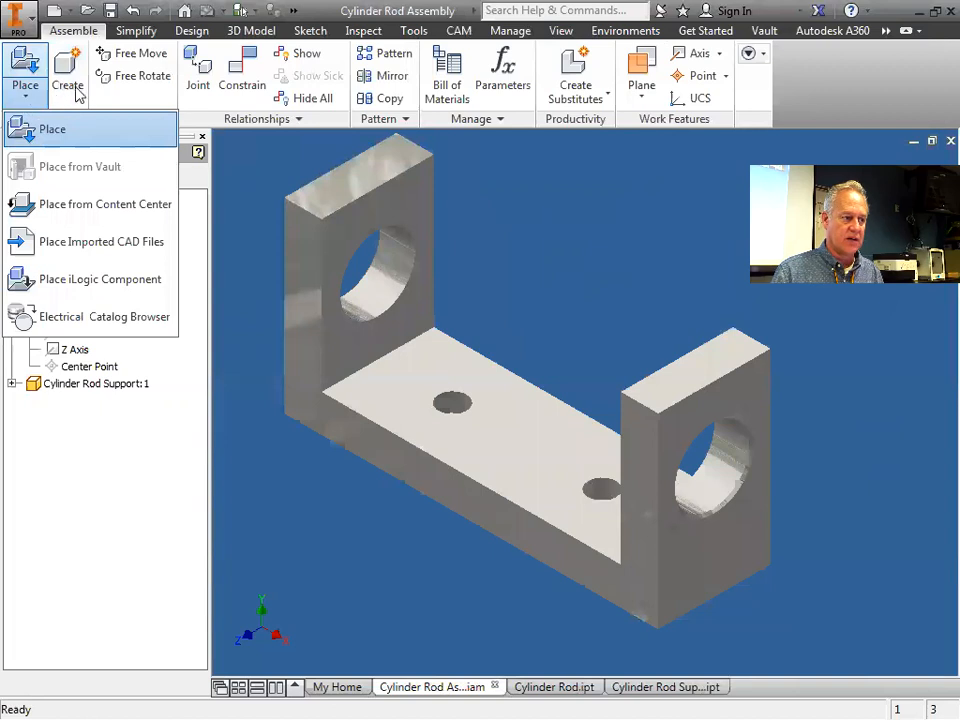
click(257, 232)
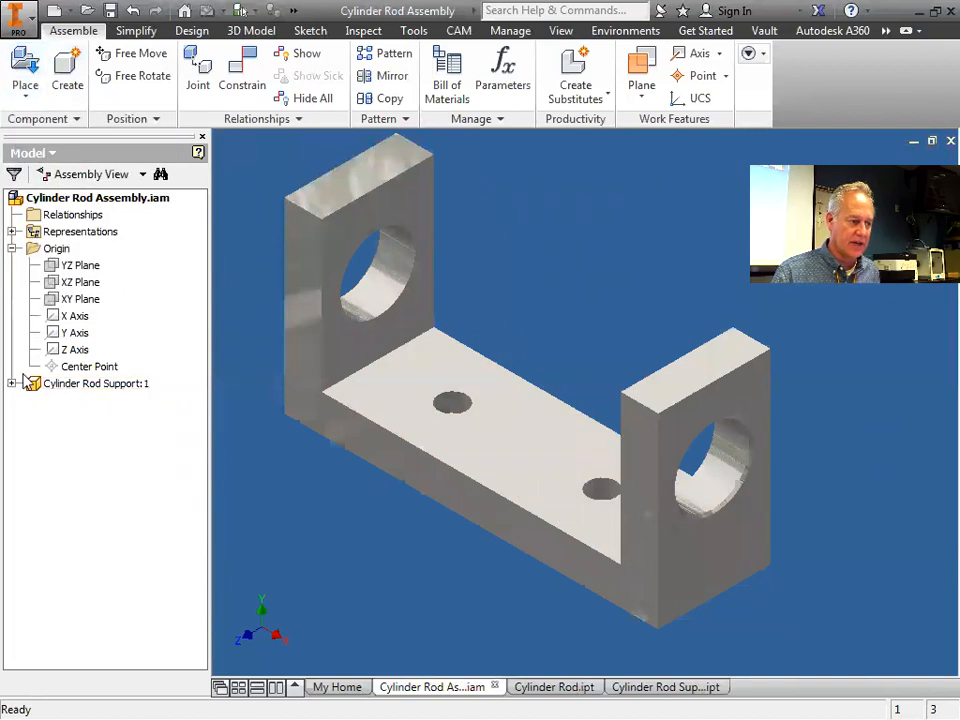
right_click(500, 228)
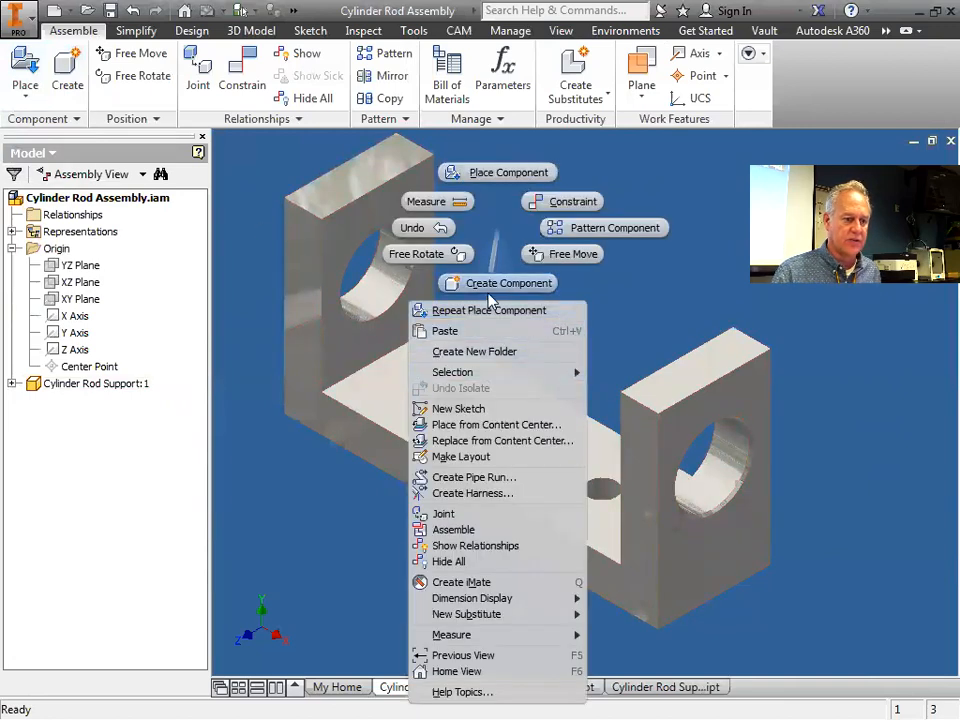
click(487, 176)
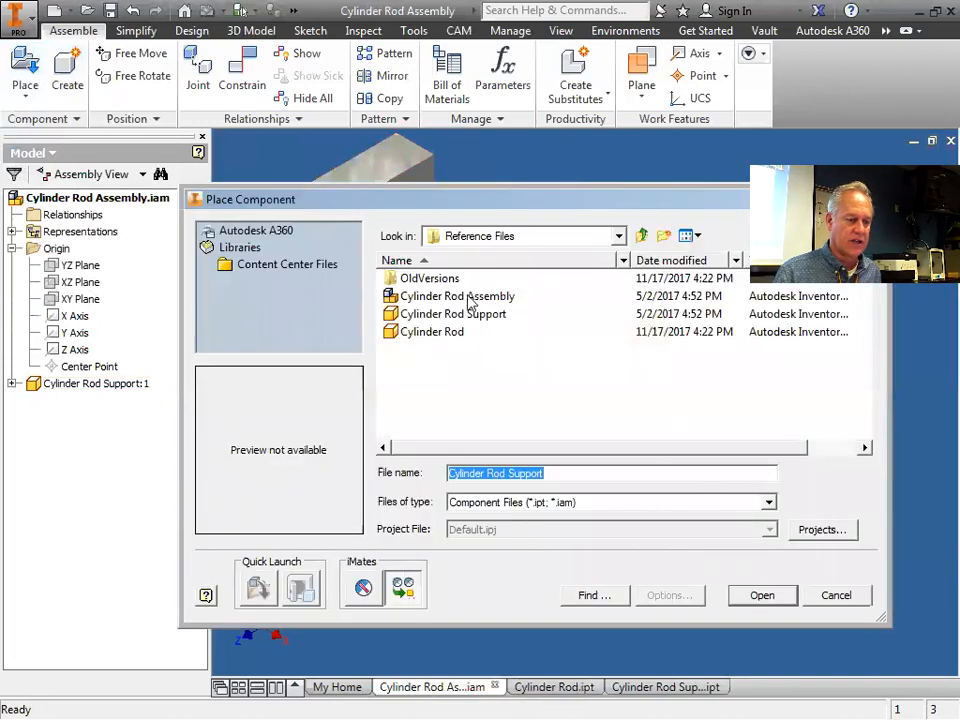
double_click(445, 333)
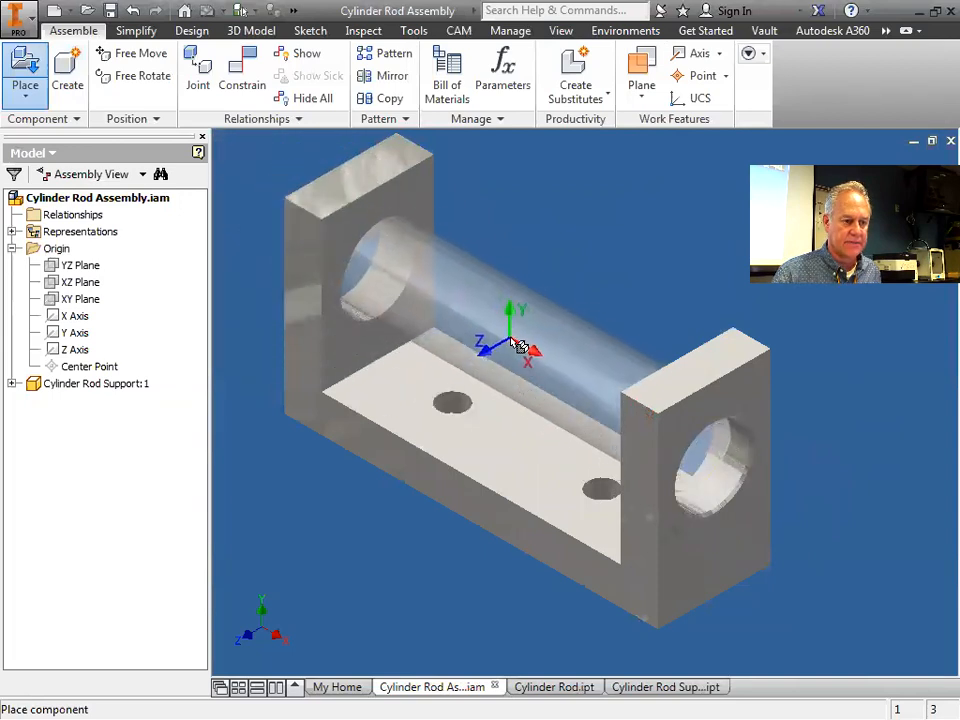
click(662, 394)
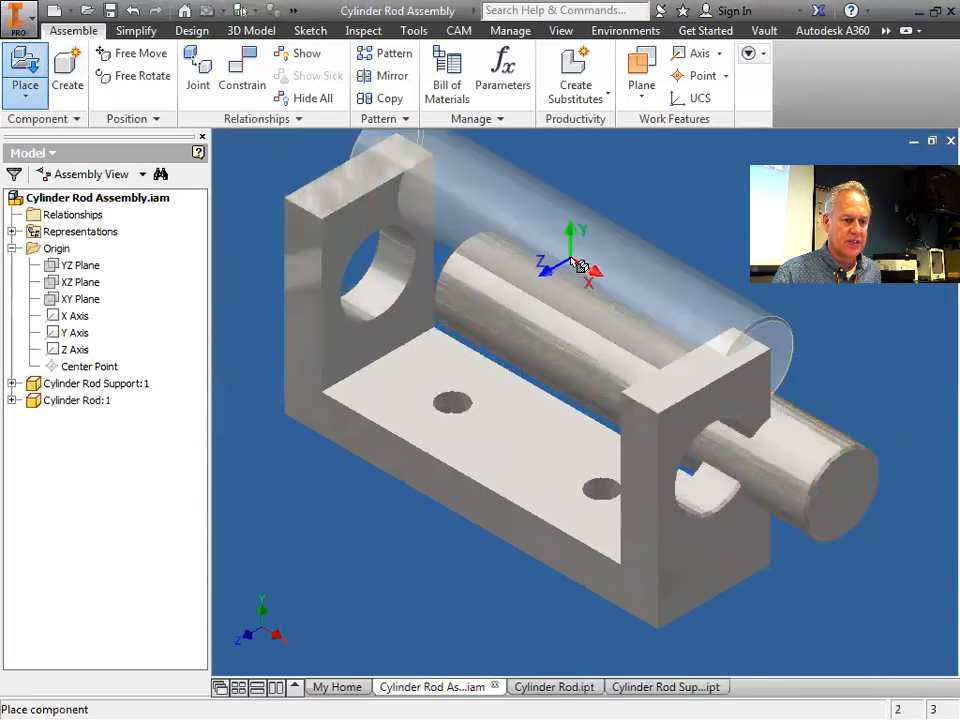
right_click(589, 272)
click(651, 278)
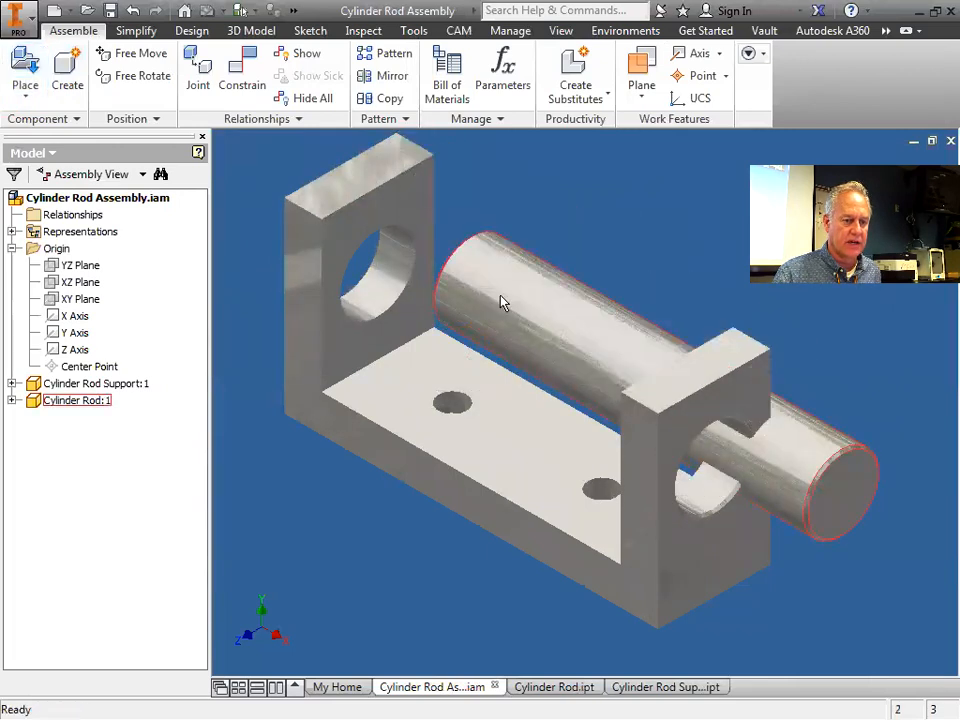
- Apply a mate constraint with 0.000 in offset between the rod's centre axis and the axis of the support's large bore
click(245, 70)
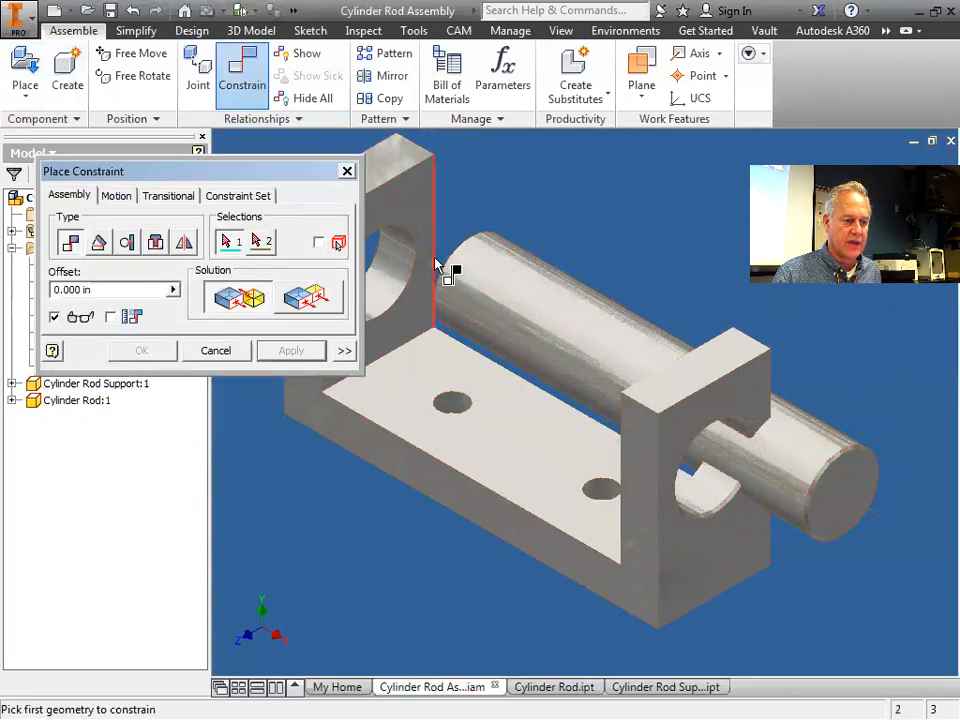
click(461, 283)
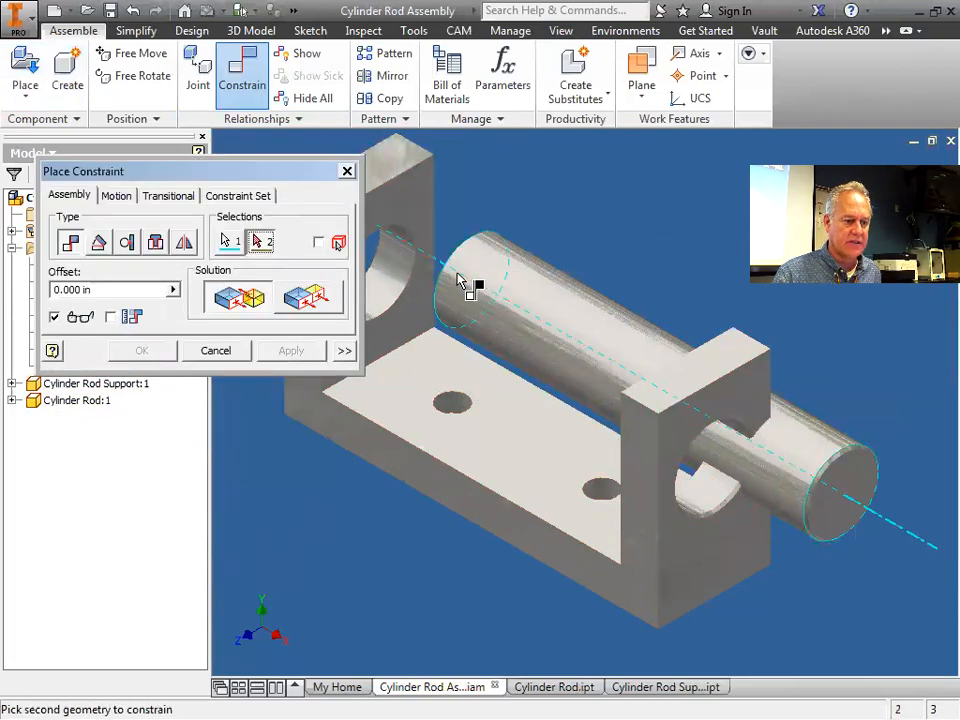
click(402, 281)
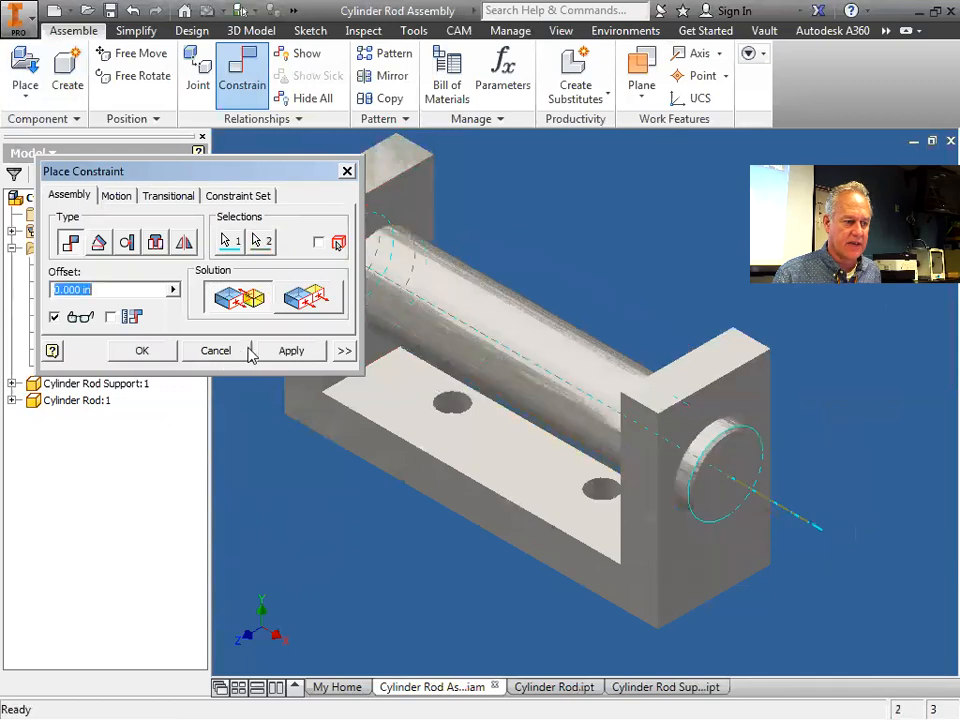
click(289, 351)
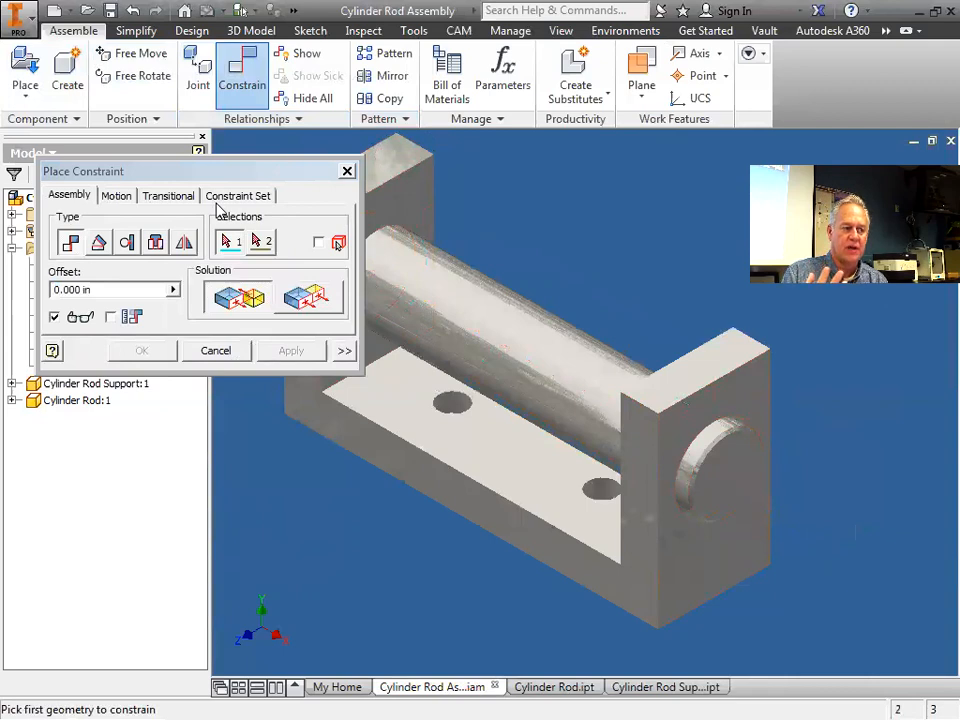
click(254, 243)
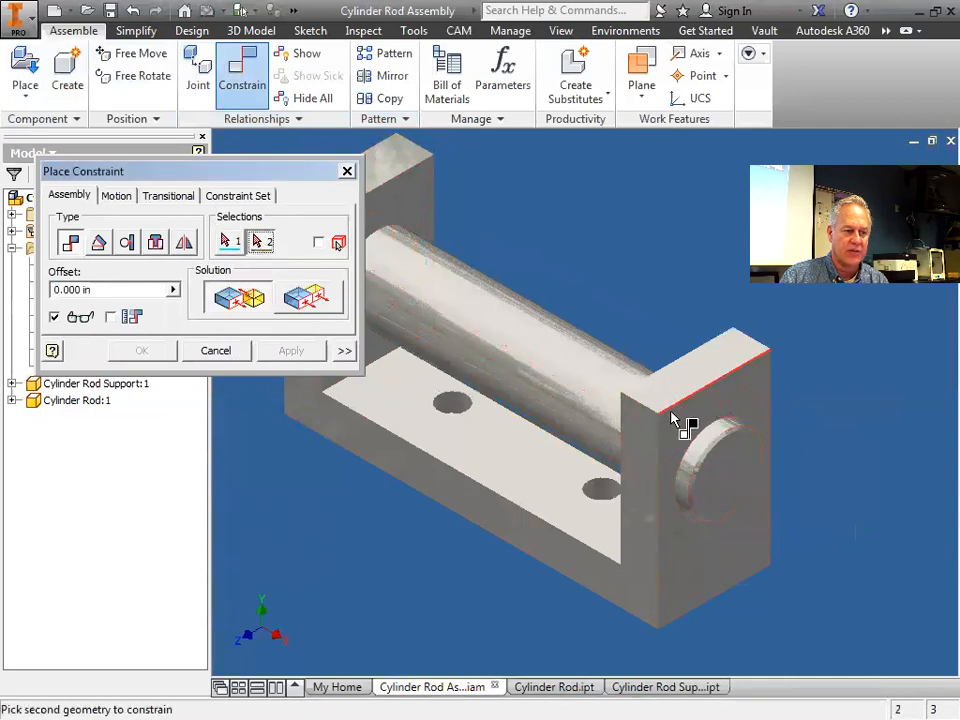
click(732, 451)
click(686, 432)
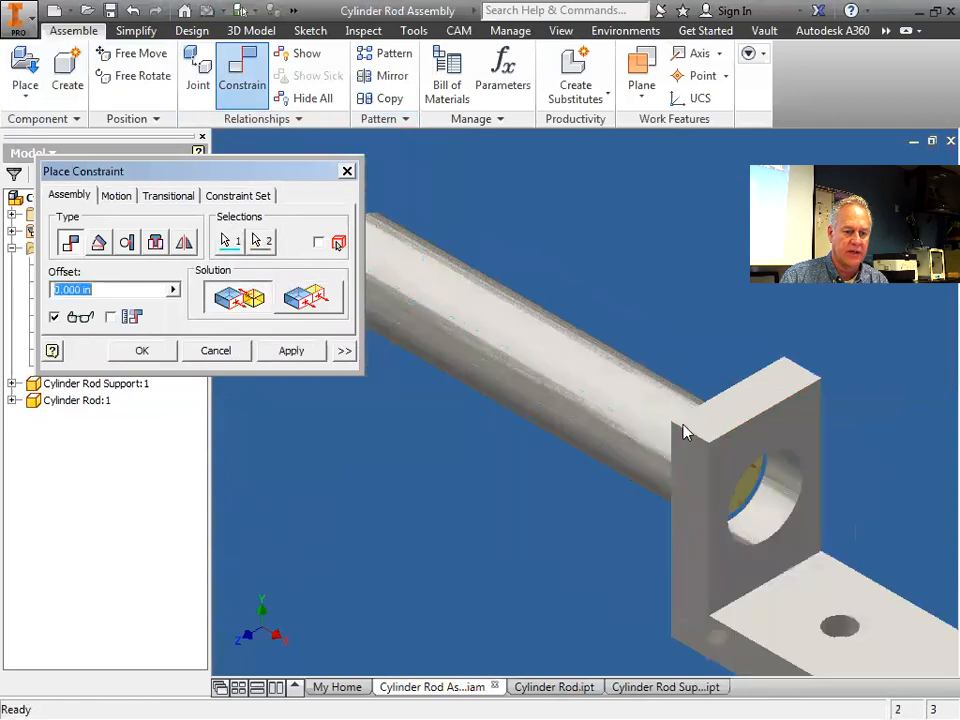
click(236, 349)
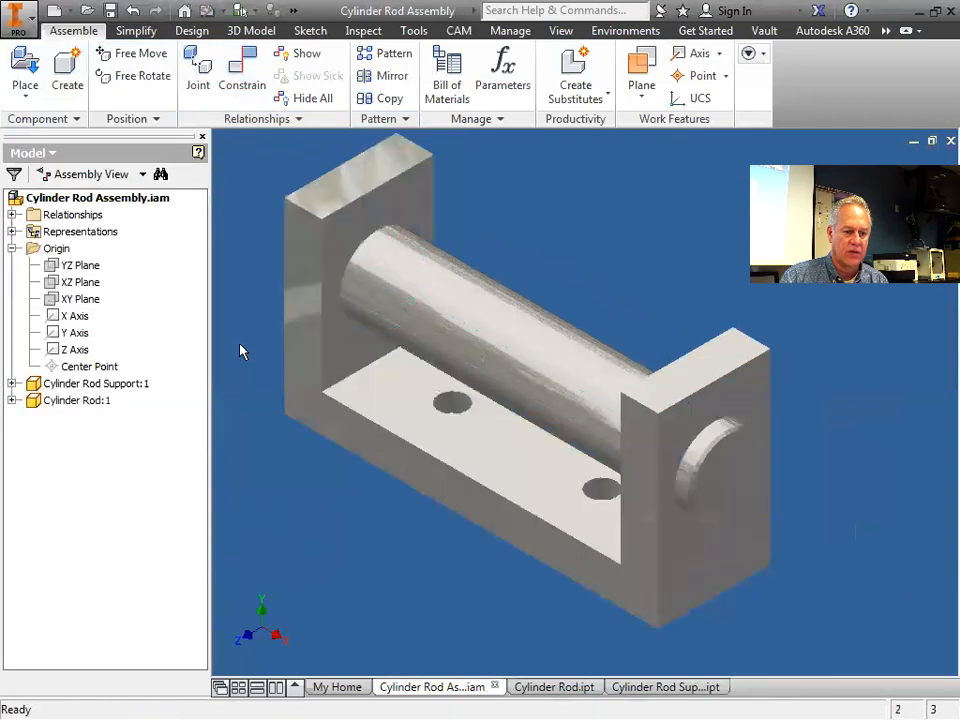
- Apply a flush mate constraint with 0.000 in offset between the rod's end face and the outer face of the support's near upright
click(247, 88)
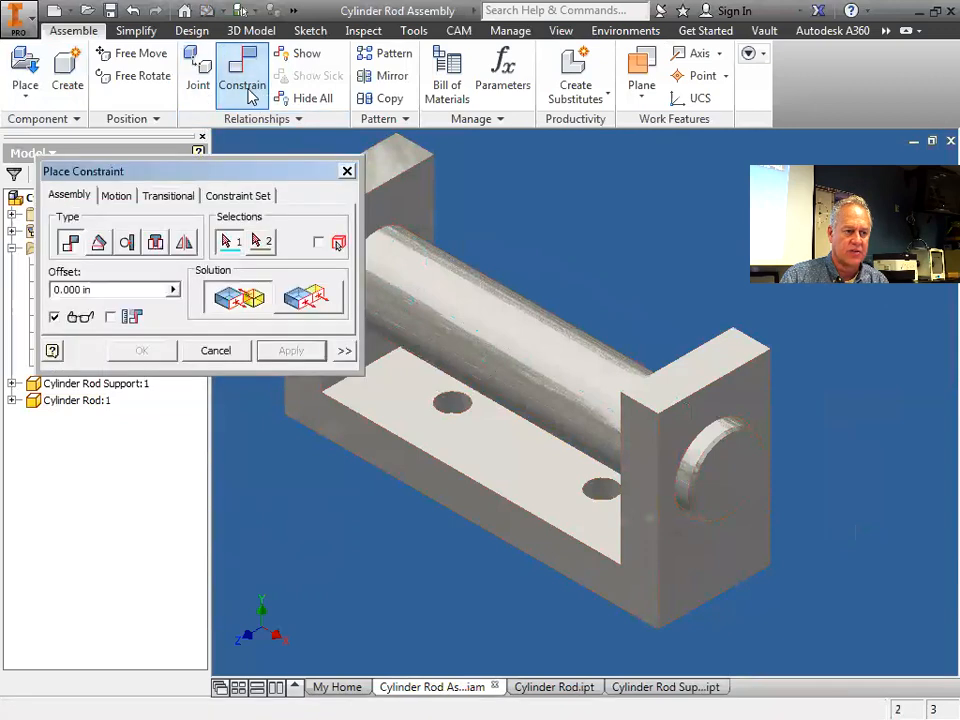
click(157, 197)
click(112, 197)
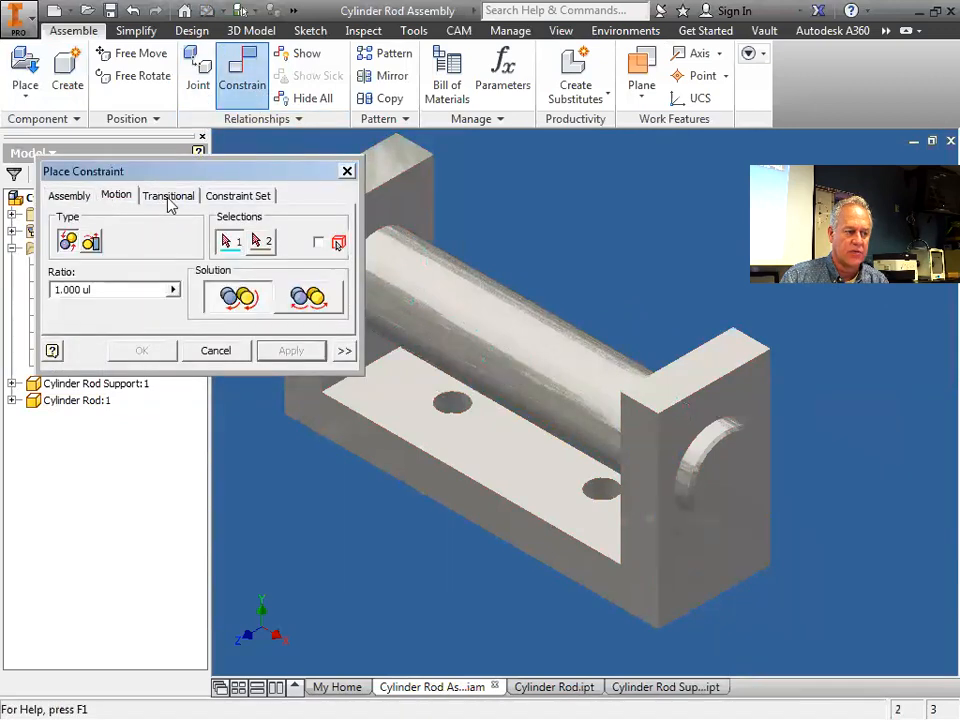
click(245, 196)
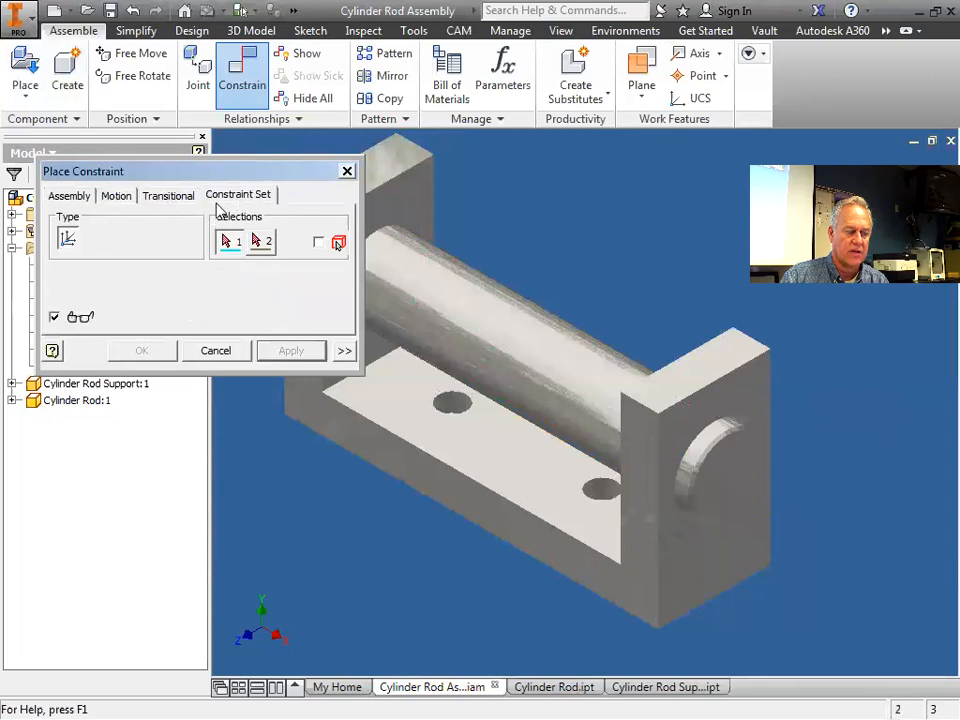
click(75, 196)
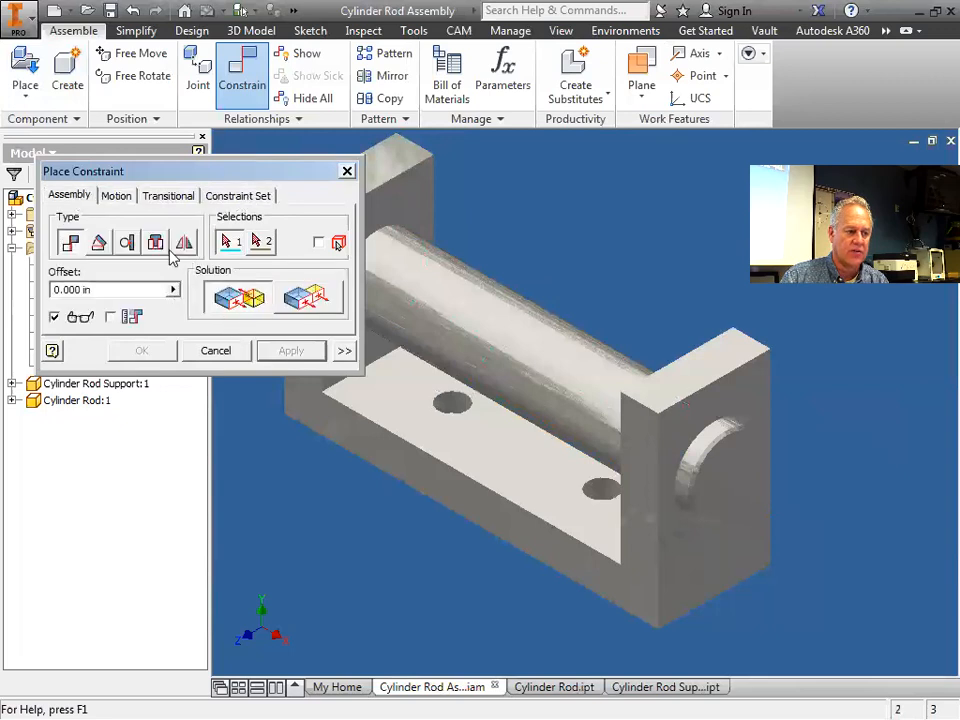
click(303, 308)
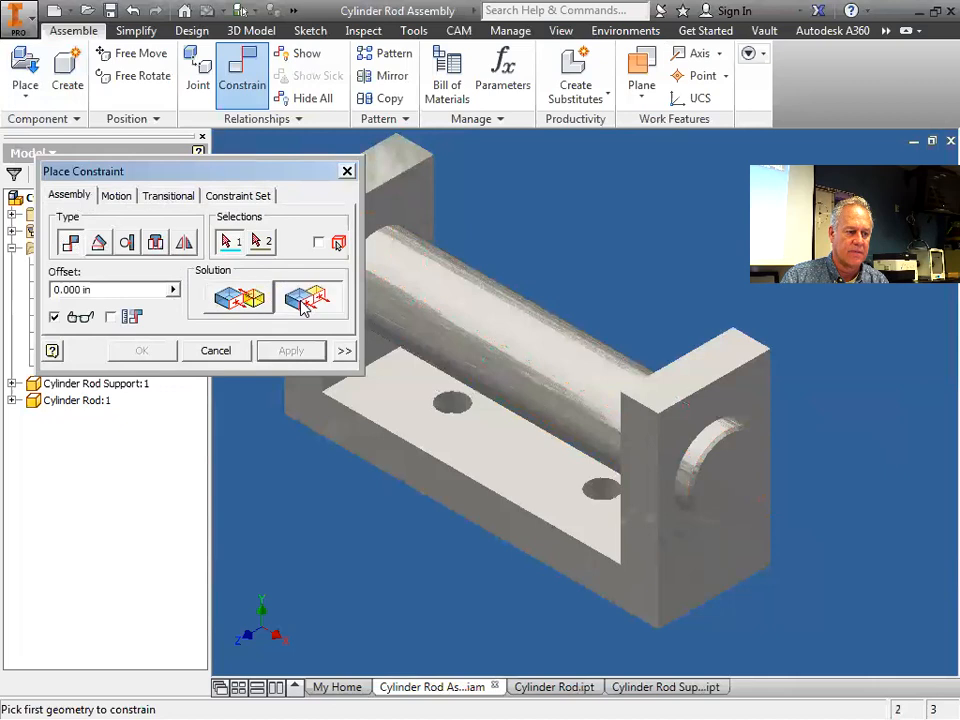
click(725, 480)
click(688, 437)
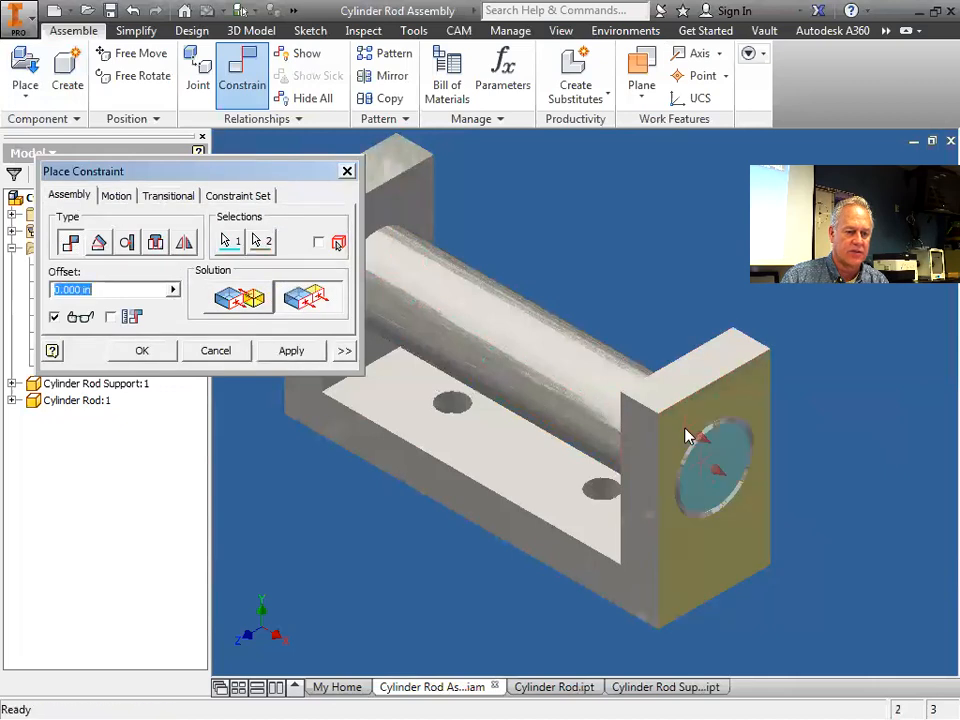
click(298, 353)
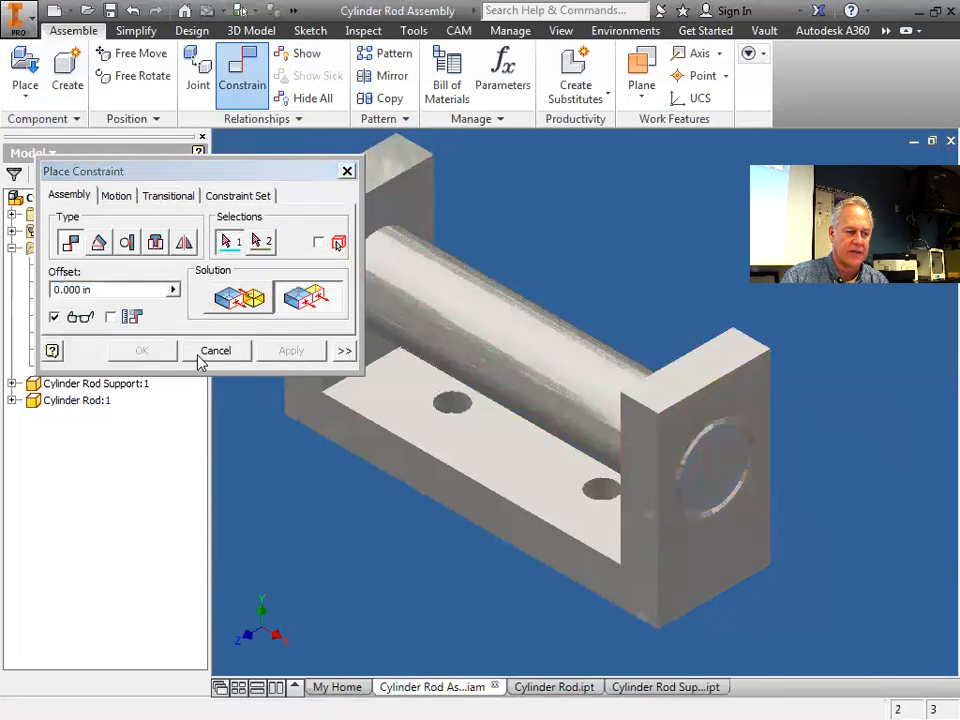
click(347, 171)
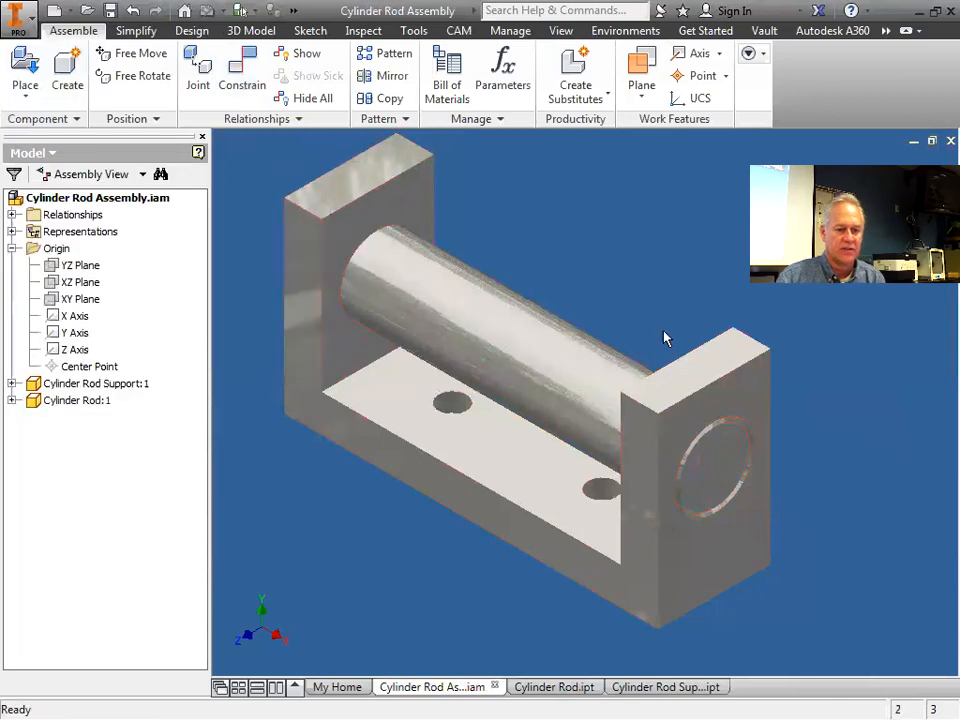
- Examine the constrained rod and support from several angles, including the flush rod end at the near upright
mouse_move(852, 463)
shift+middle_down()
mouse_move(844, 446)
mouse_move(814, 437)
mouse_move(852, 455)
shift+middle_up()
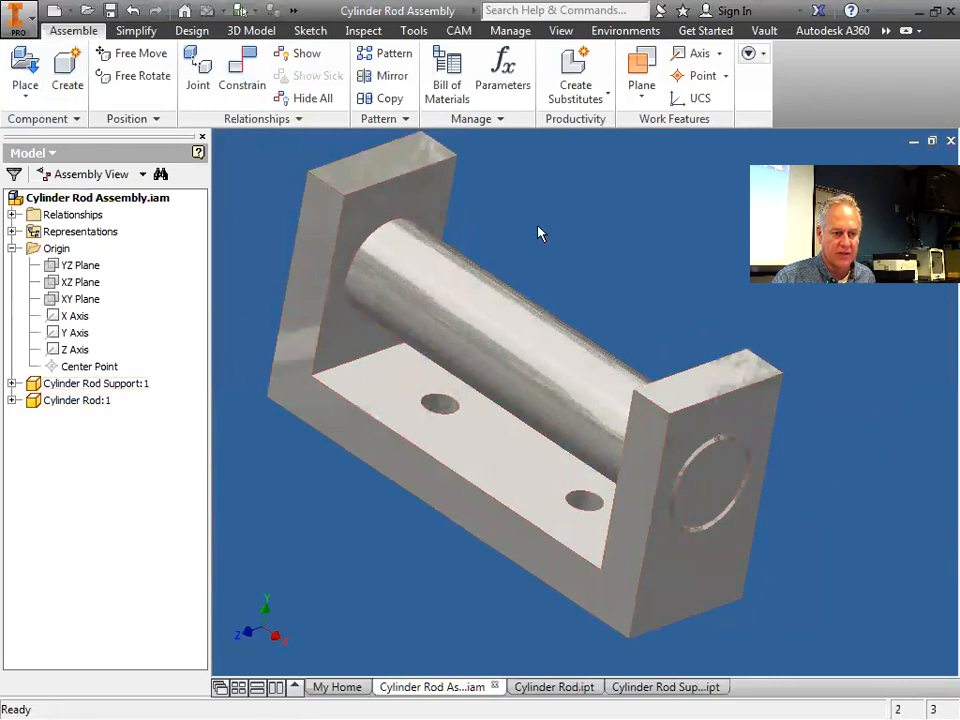
shift+middle_drag(538, 233, 527, 204)
shift+middle_drag(589, 240, 673, 306)
scroll(420, 265, down, 5)
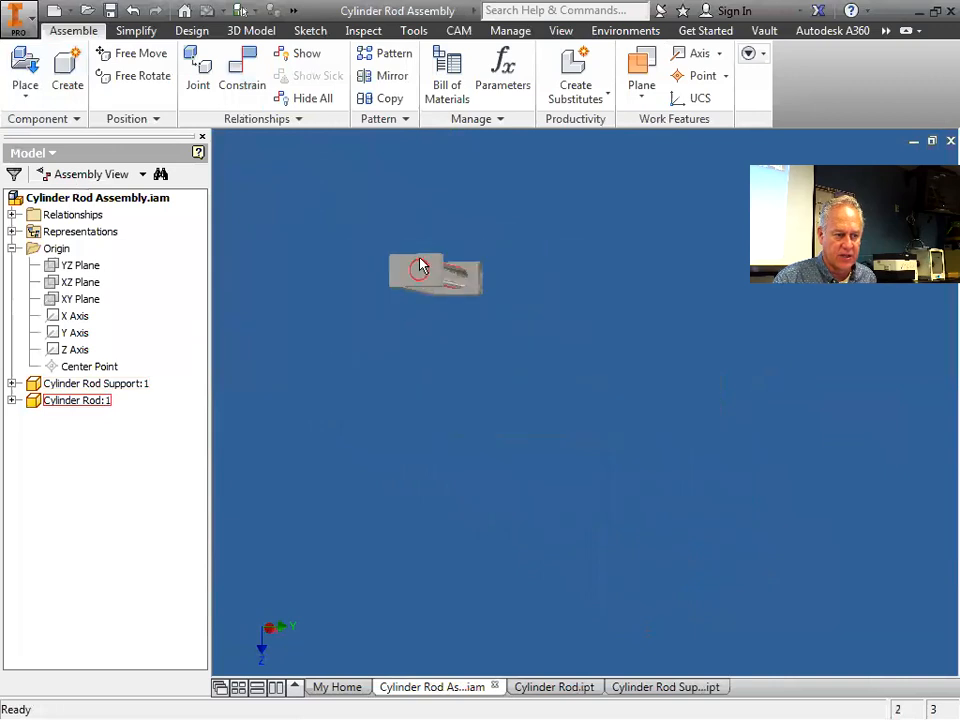
scroll(420, 265, up, 8)
scroll(385, 645, down, 8)
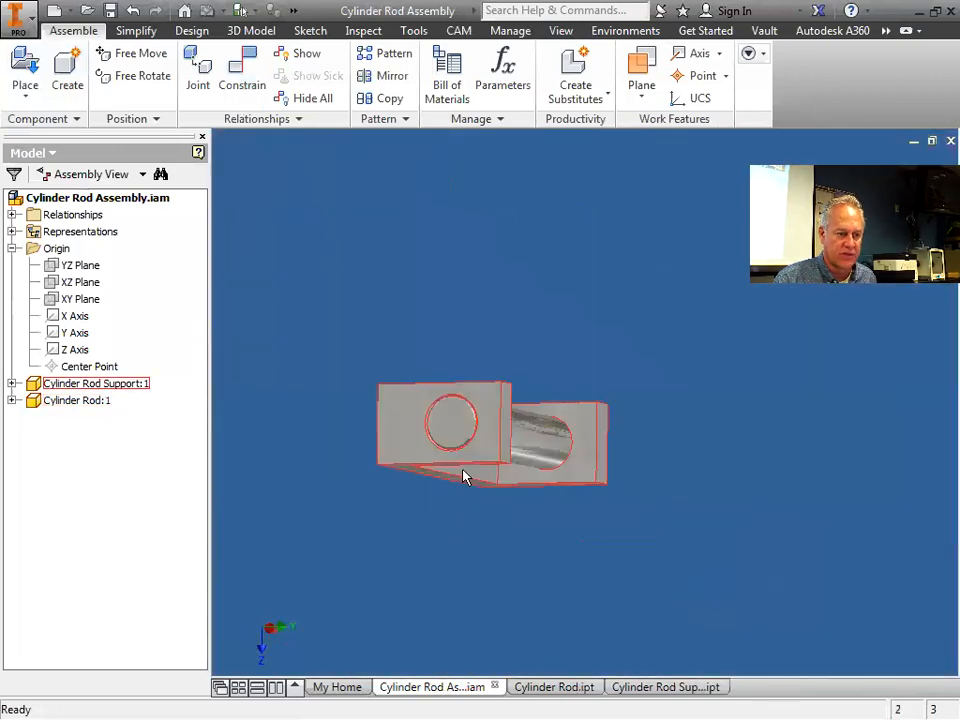
shift+middle_drag(557, 319, 459, 245)
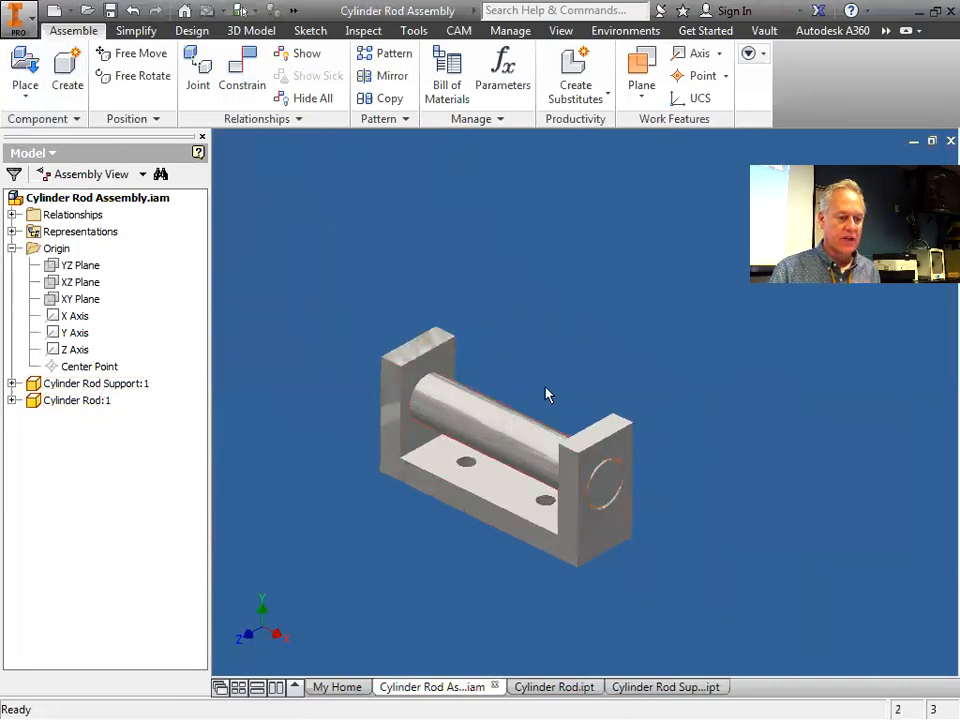
scroll(546, 392, up, 4)
scroll(546, 392, down, 3)
middle_drag(546, 394, 552, 313)
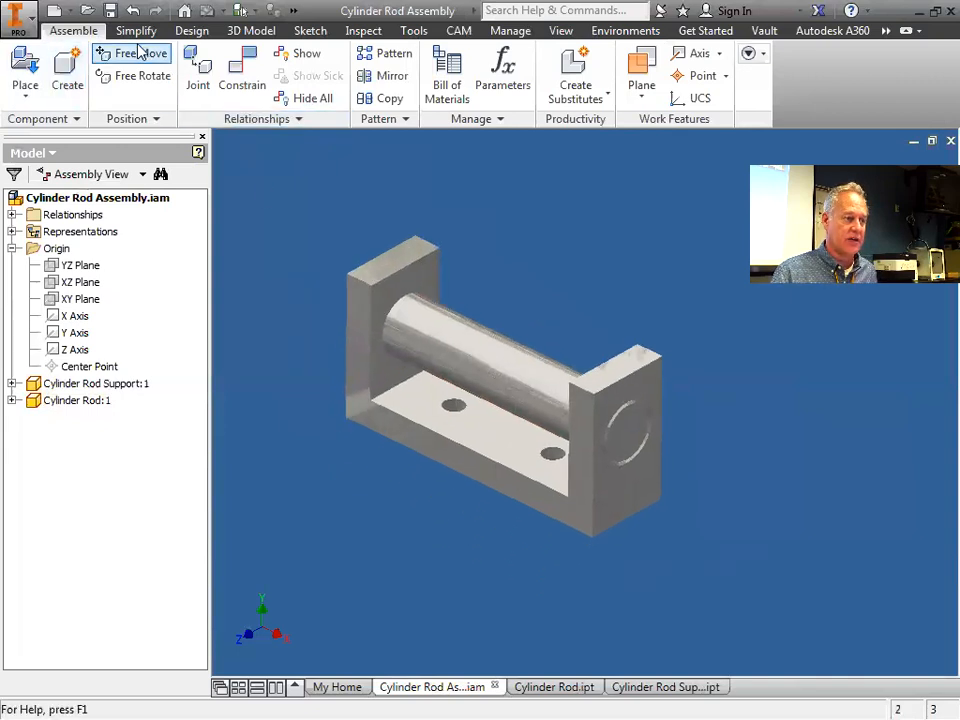
scroll(484, 321, down, 2)
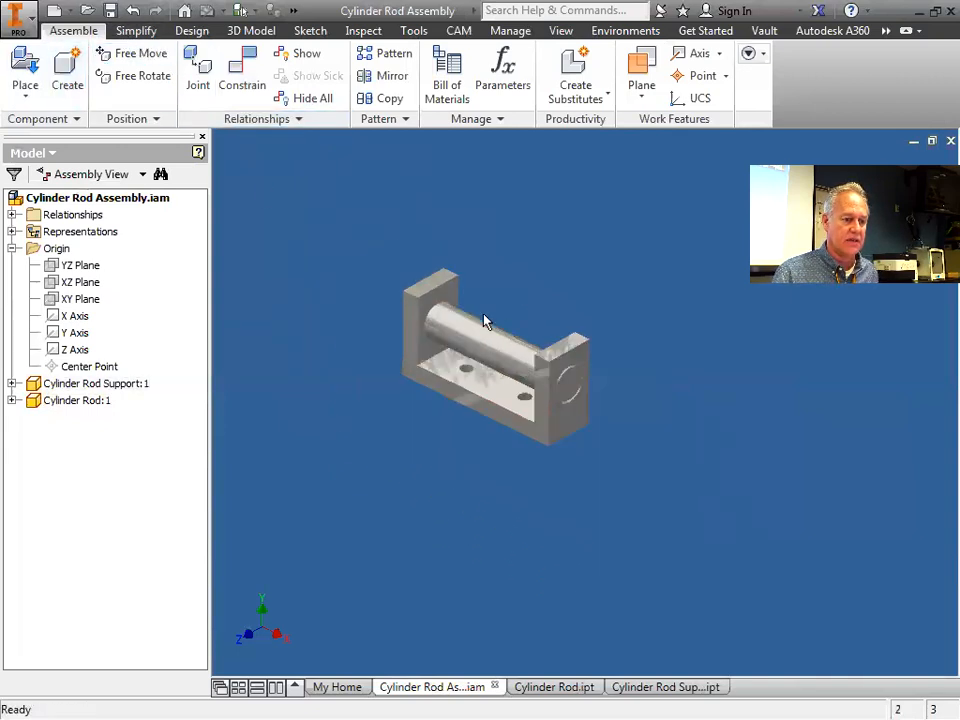
scroll(484, 321, up, 5)
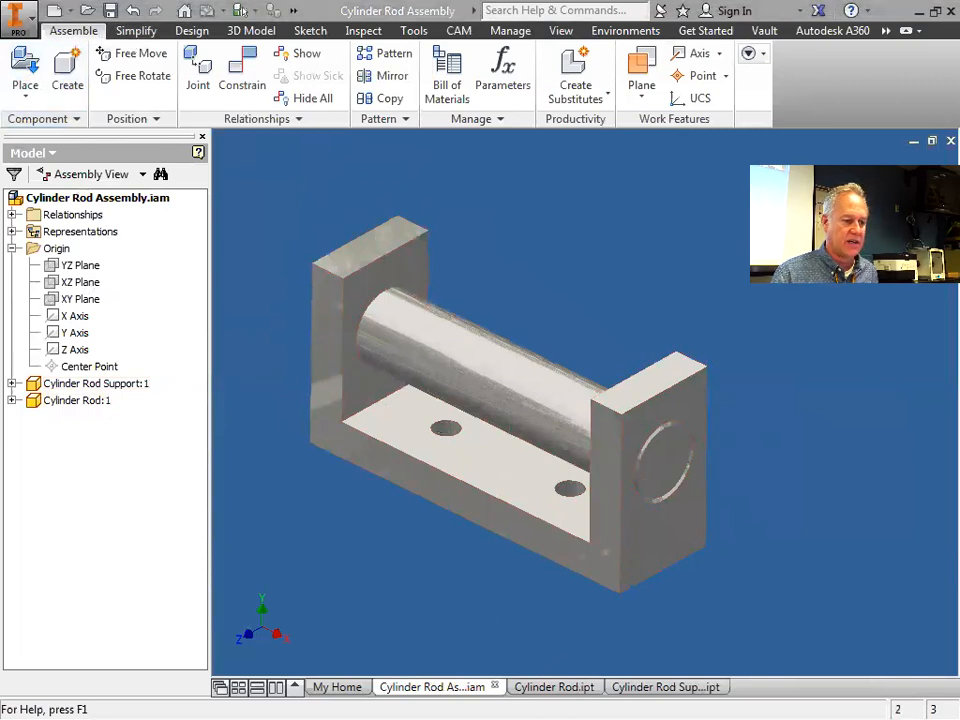
- Switch to Adobe Acrobat Reader, review the Cylinder Rod Support and Cylinder Rod Assembly drawings, and return to Inventor
key(alt+Tab)
click(396, 130)
click(285, 132)
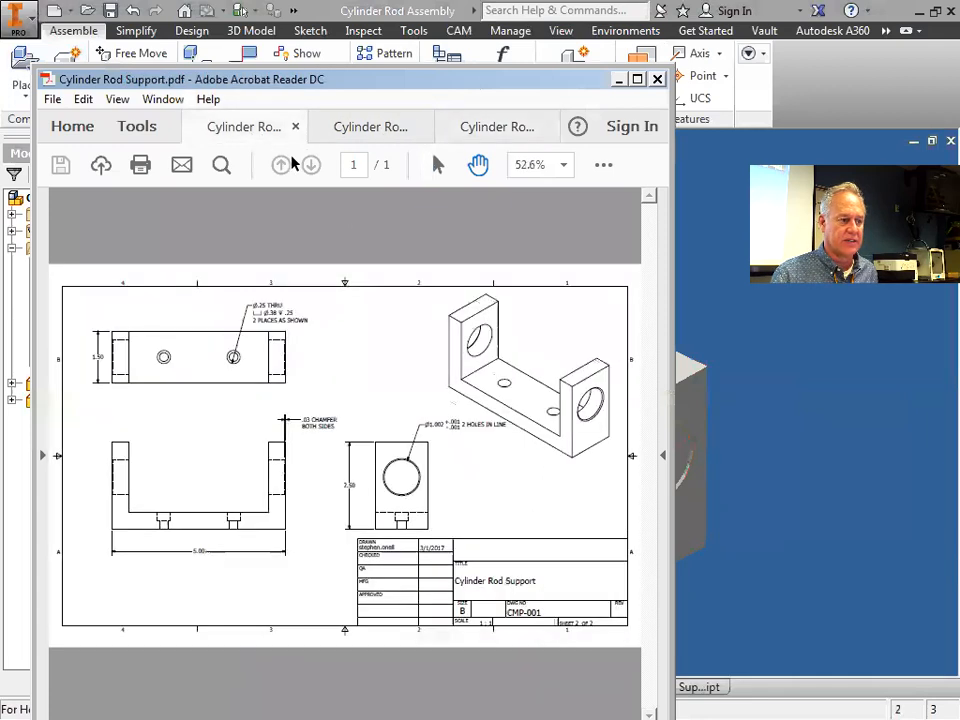
click(485, 127)
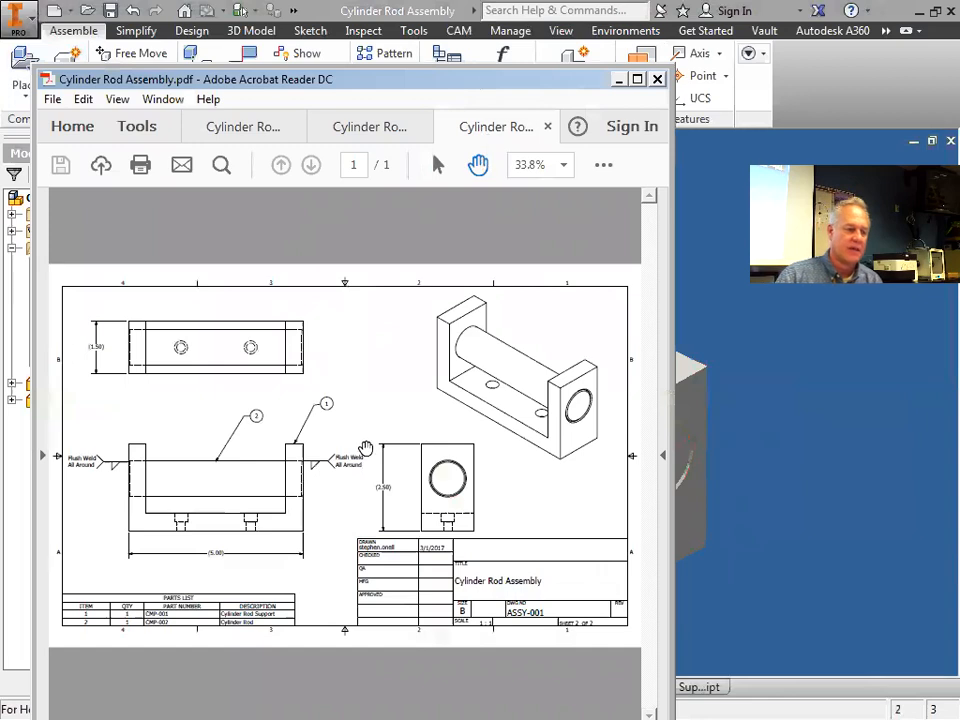
key(alt+Tab)
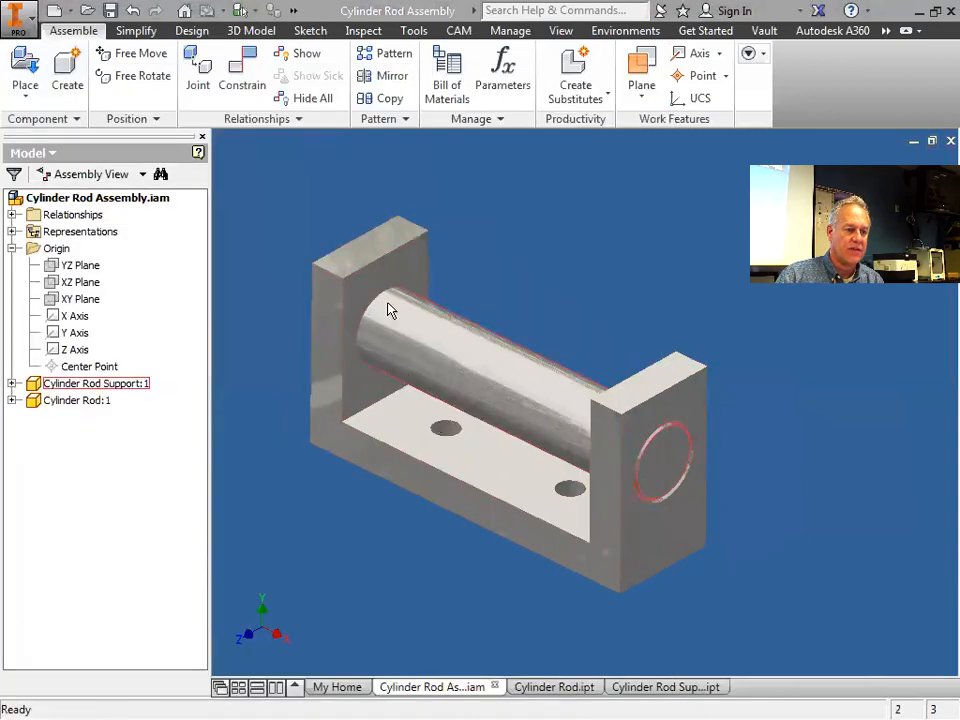
- Create a new empty assembly file and show its component placement options
click(25, 90)
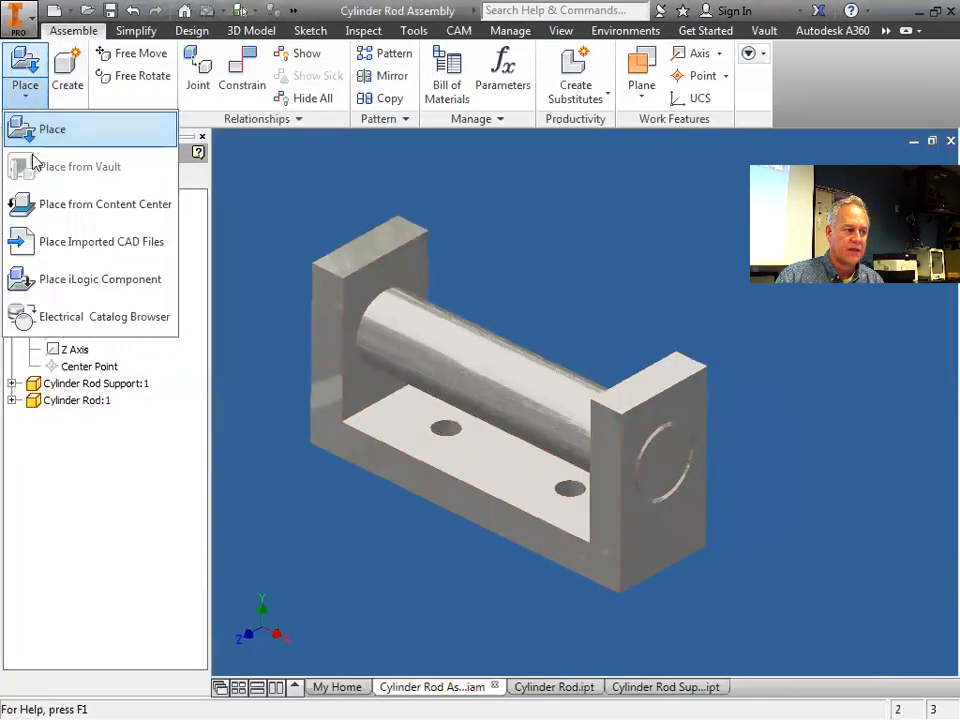
click(30, 22)
click(31, 26)
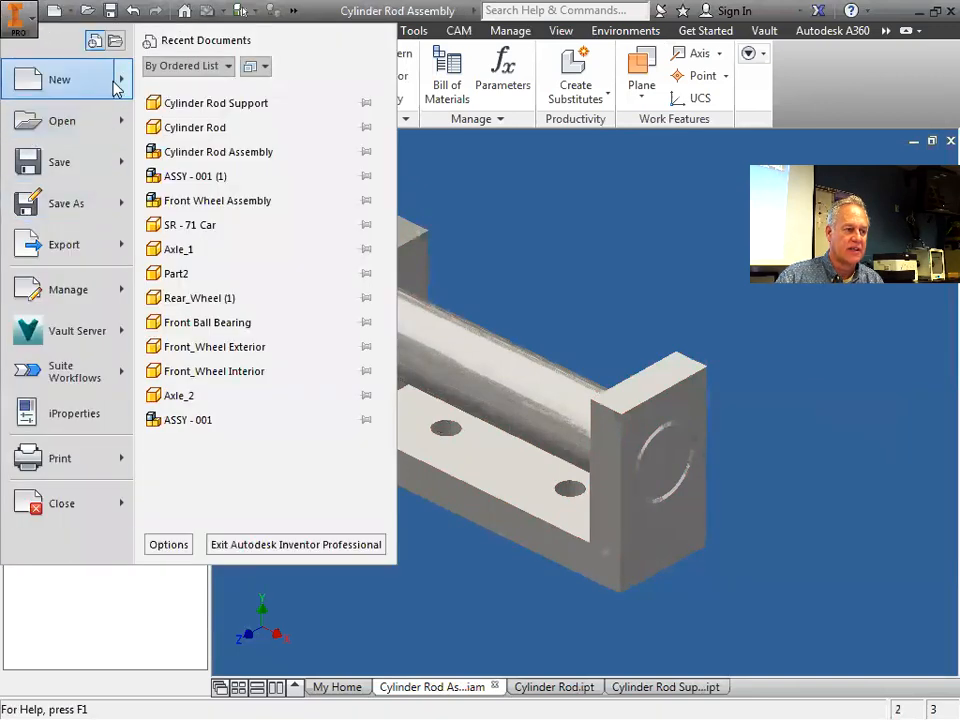
mouse_move(117, 88)
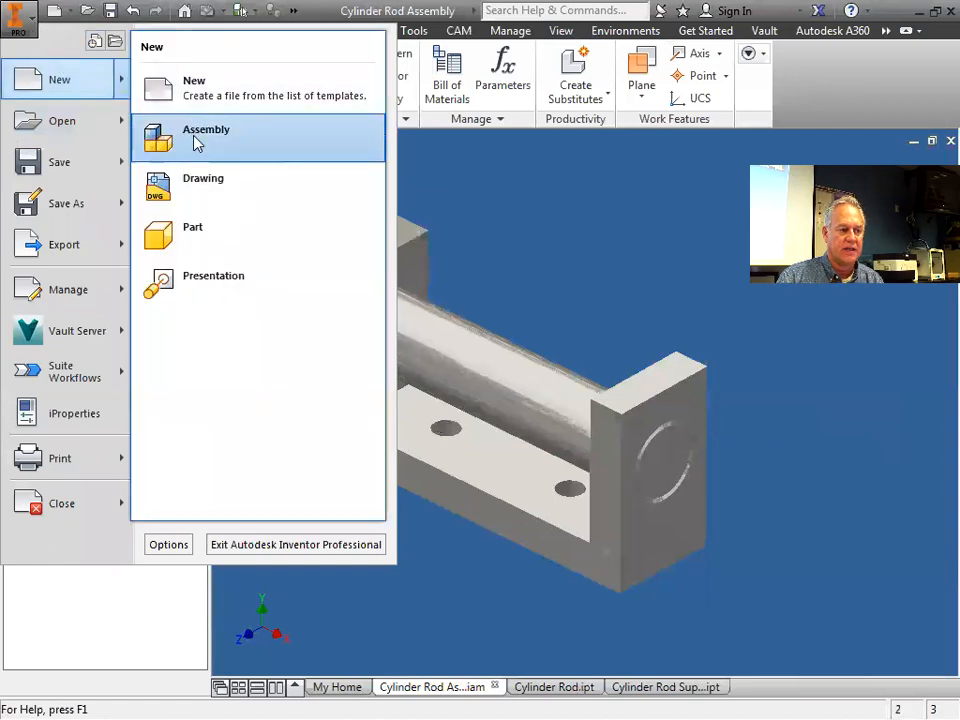
click(197, 143)
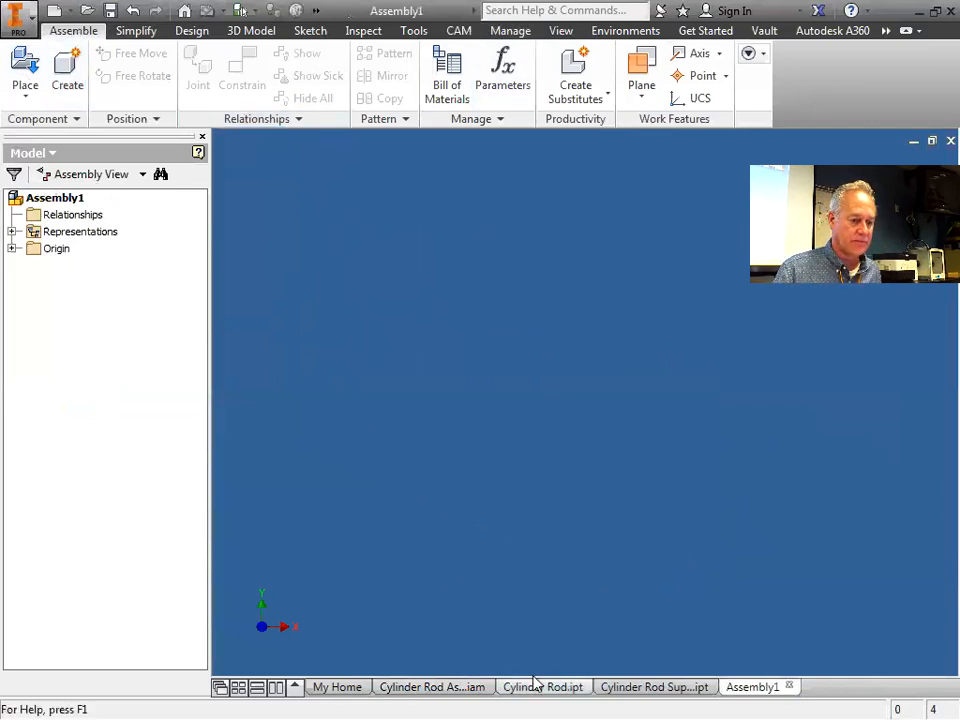
mouse_move(754, 696)
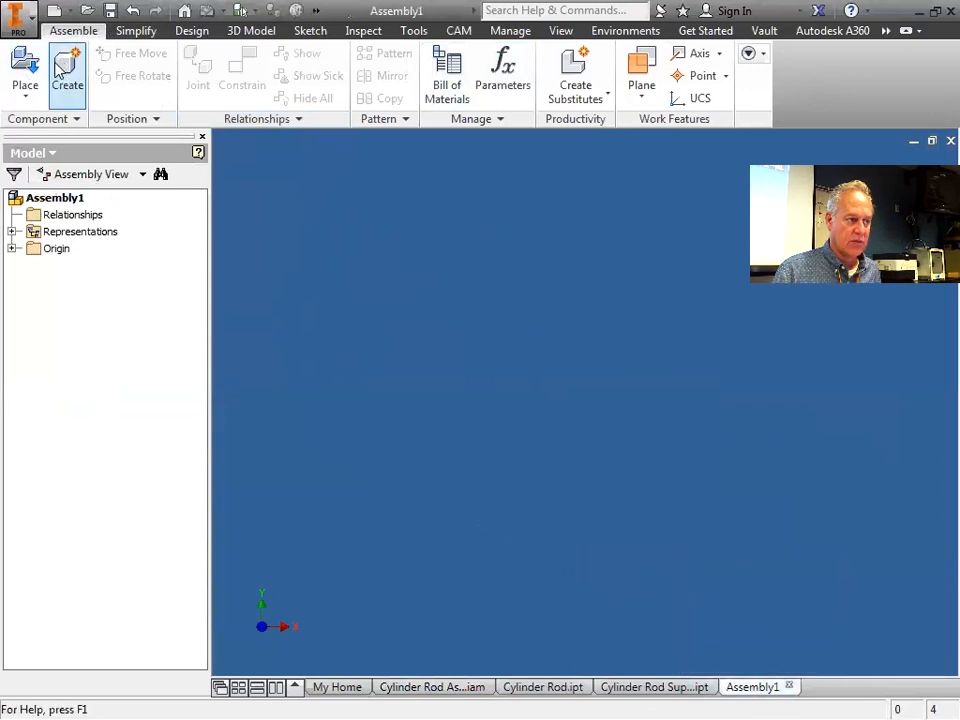
click(27, 97)
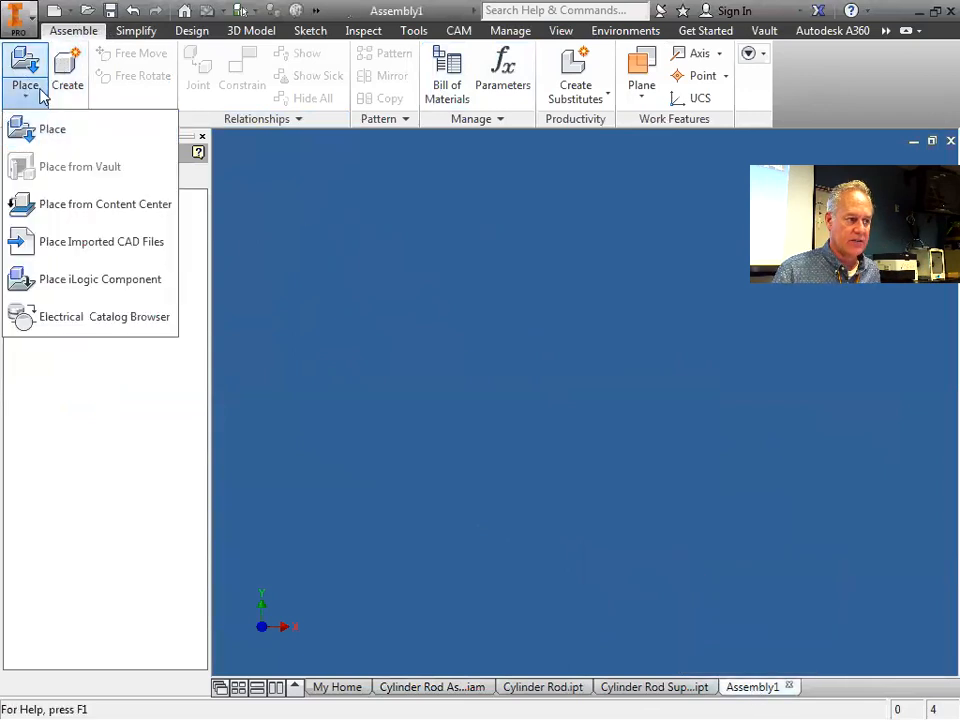
- Create a new drawing with a 1:1 front base view of Cylinder Rod Assembly.iam and projected top and side views
click(22, 20)
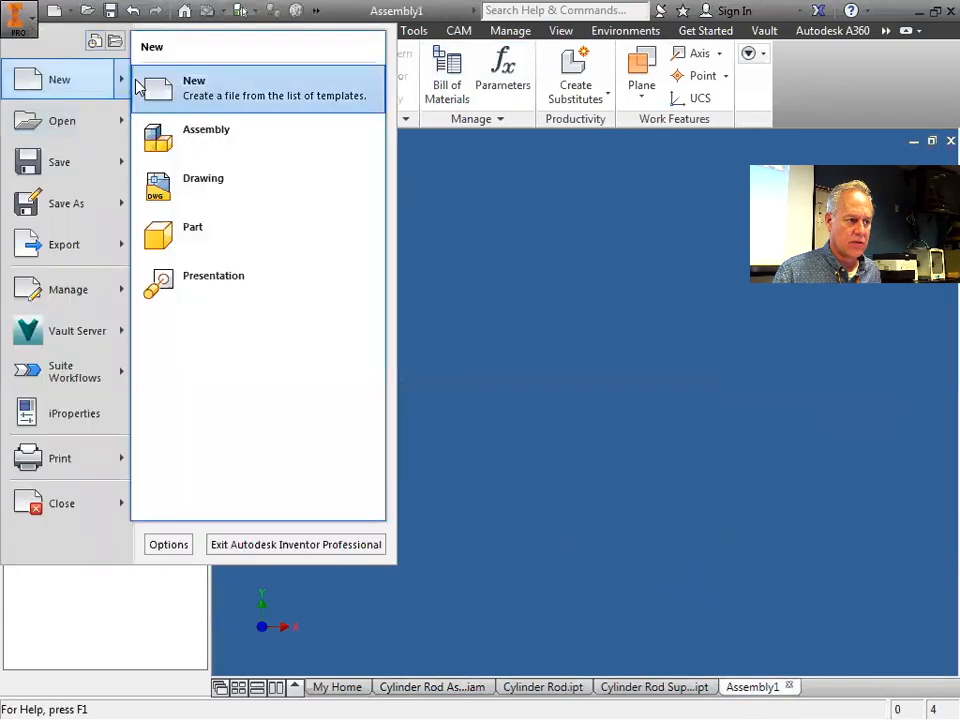
click(234, 187)
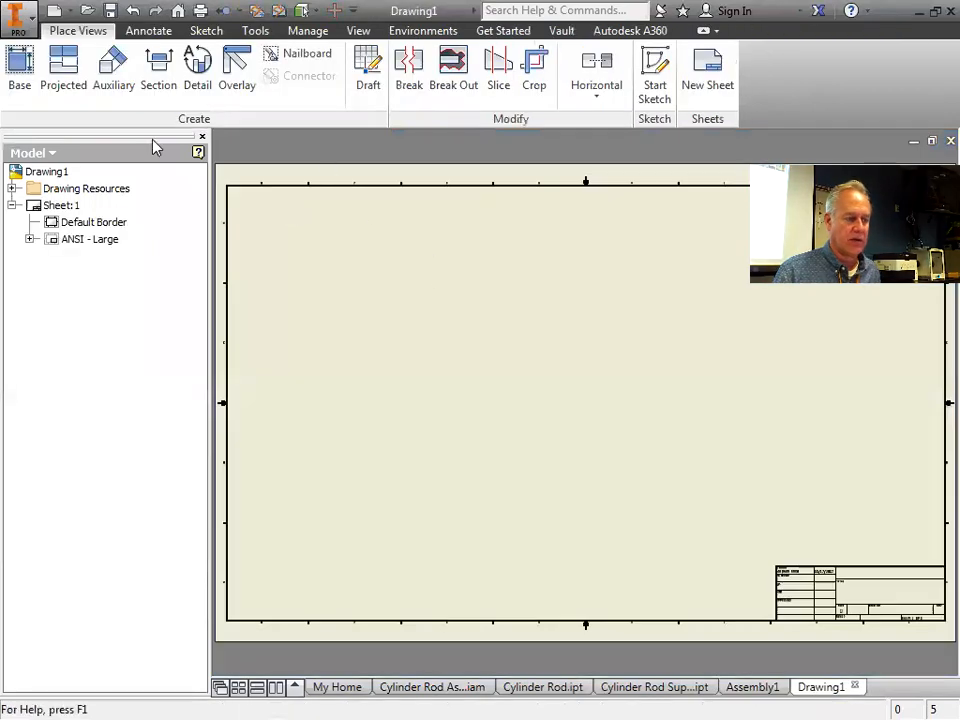
click(20, 90)
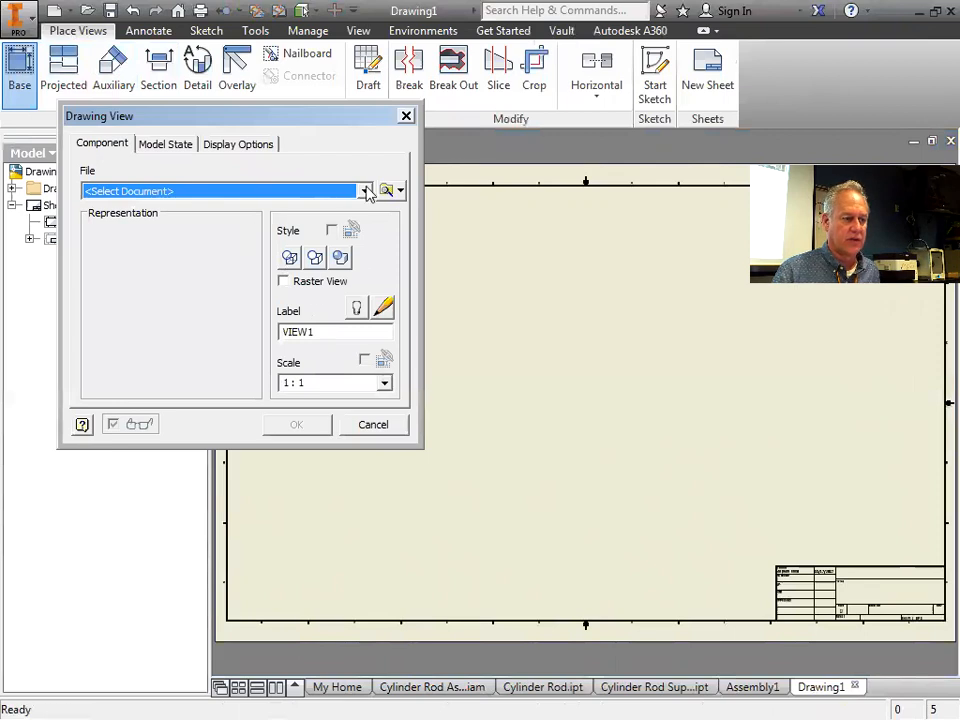
click(366, 191)
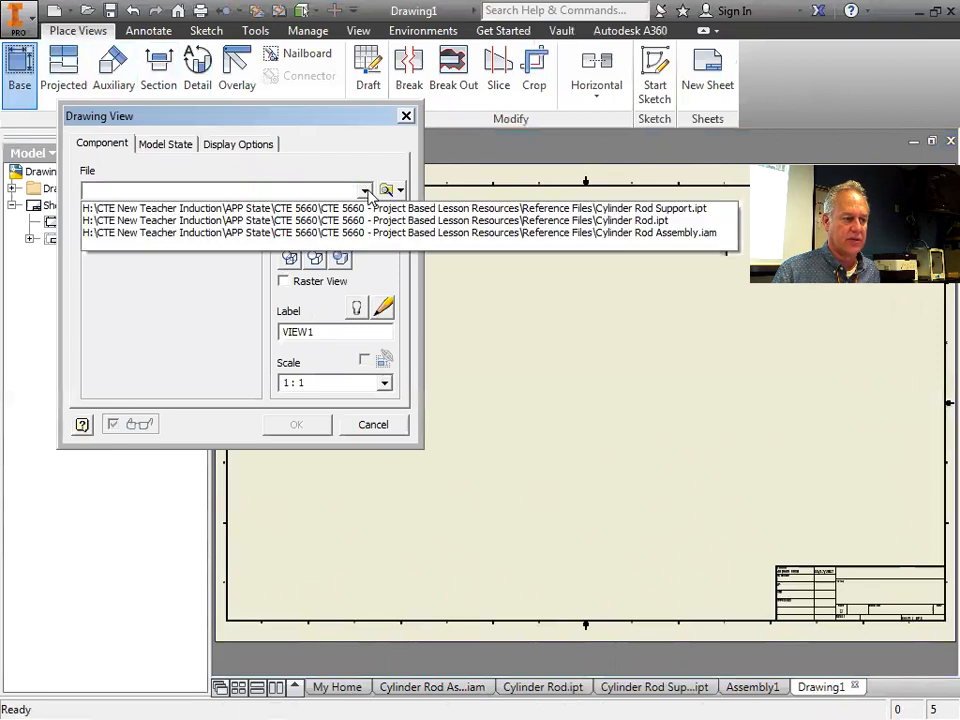
click(366, 233)
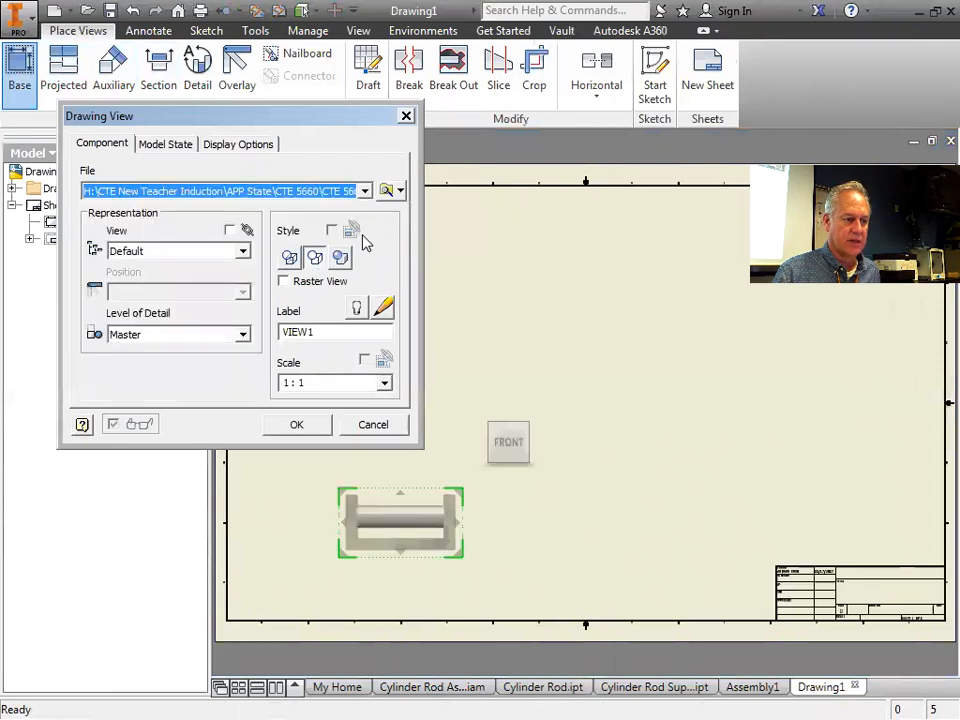
click(431, 510)
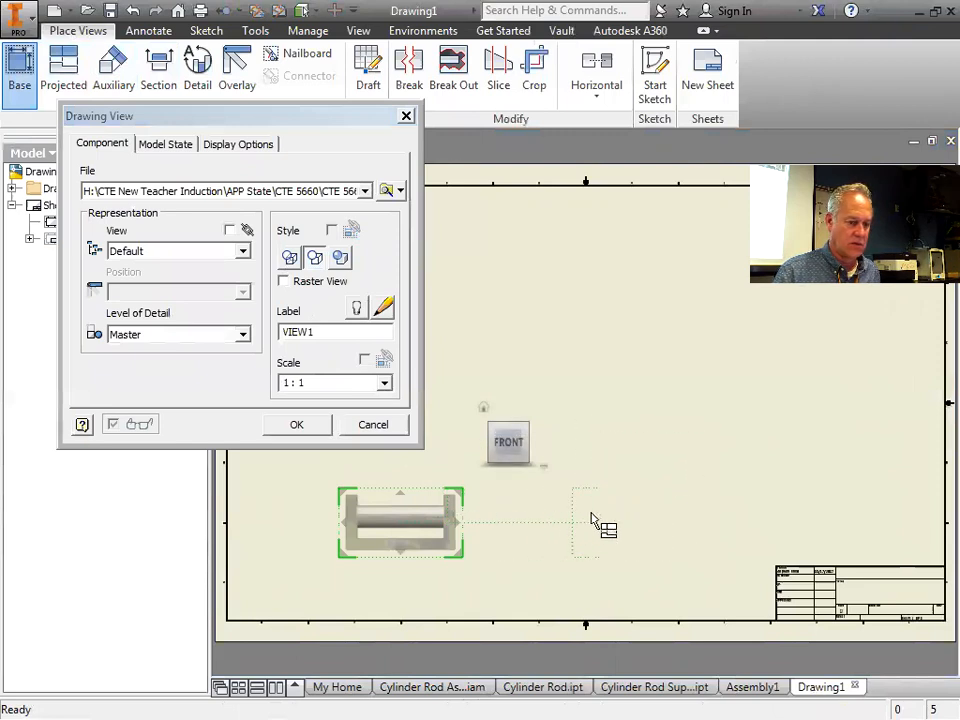
click(641, 522)
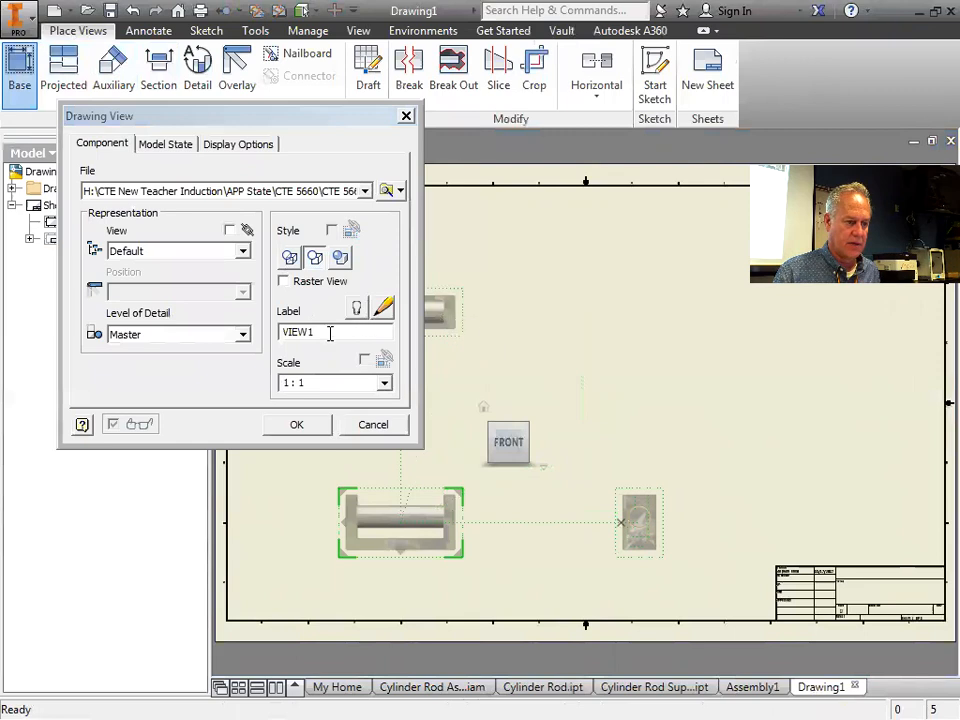
click(303, 432)
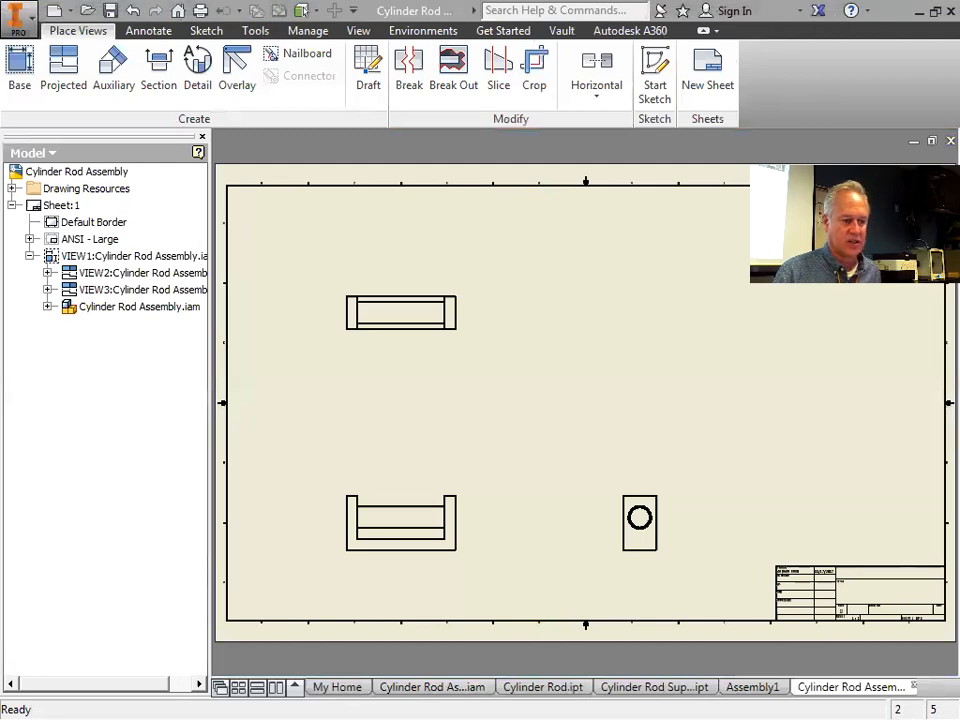
- Check the reference drawing in Adobe Acrobat Reader, return to Inventor, and project an isometric view from the side view into the sheet's upper-right area
key(alt+Tab)
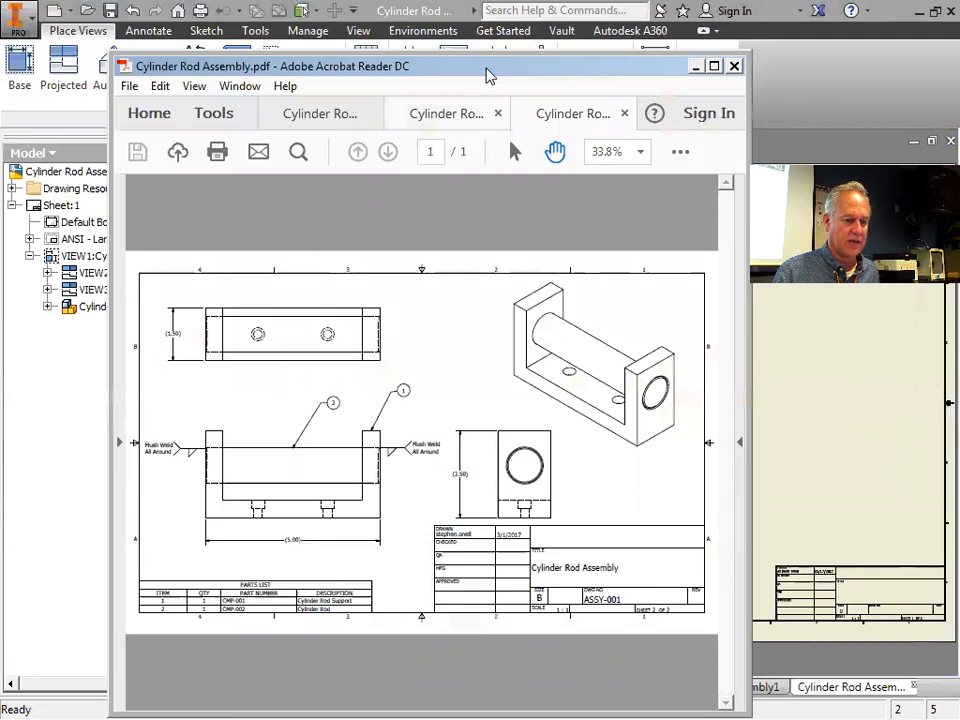
key(alt+Tab)
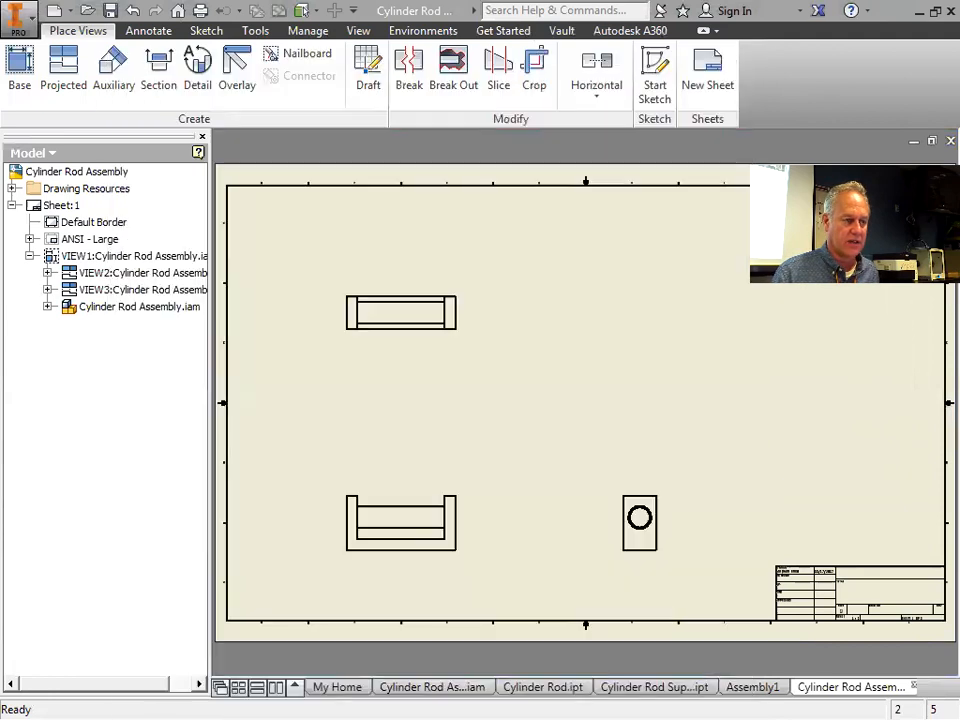
click(456, 524)
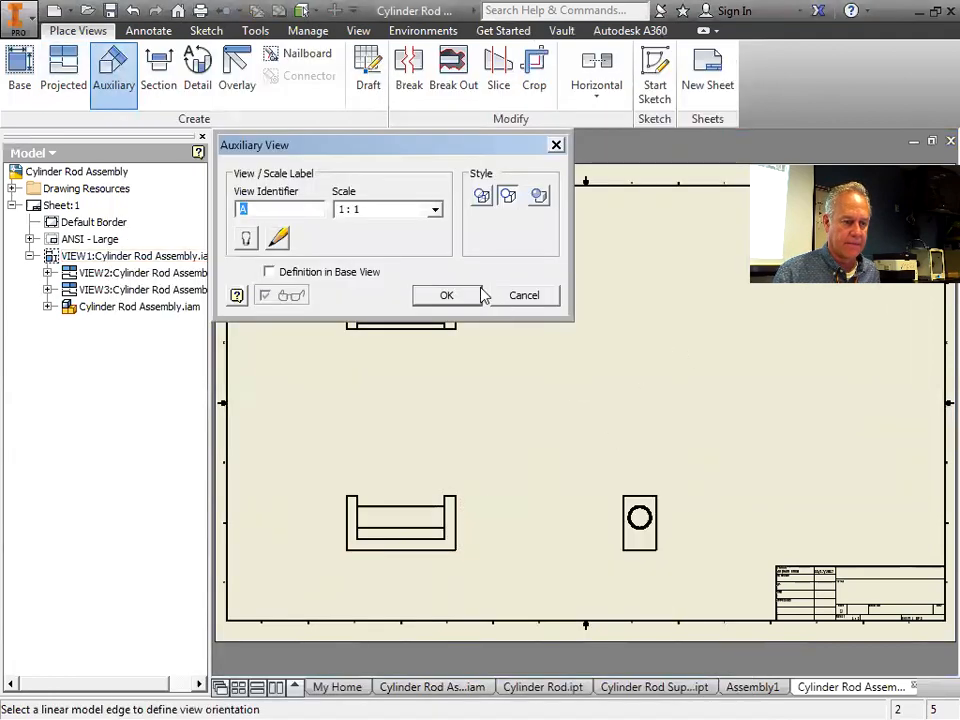
click(521, 296)
click(51, 84)
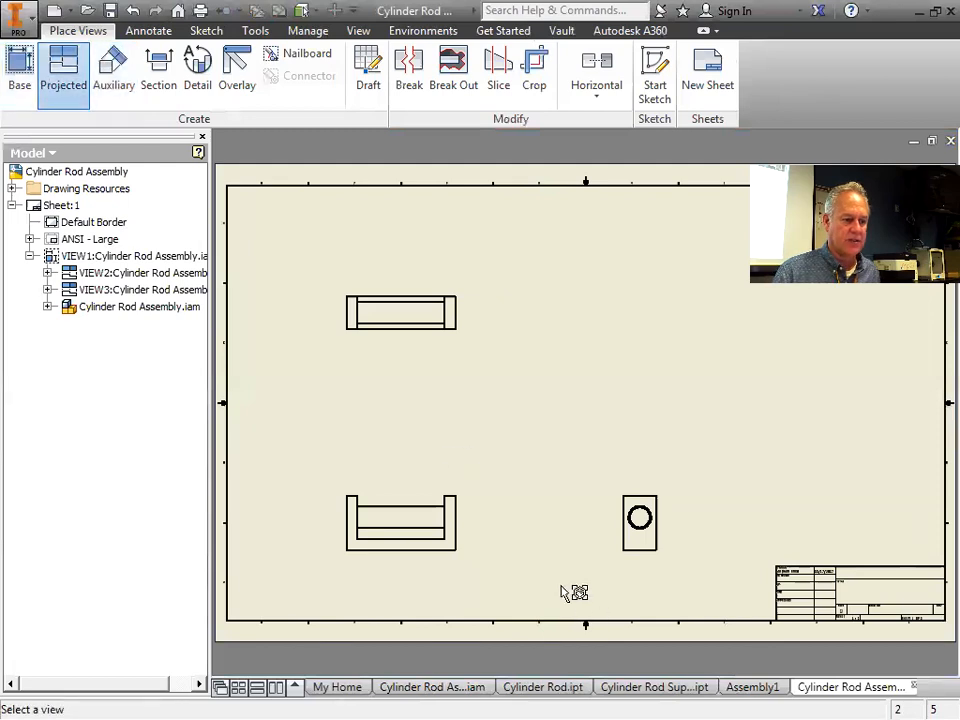
click(620, 517)
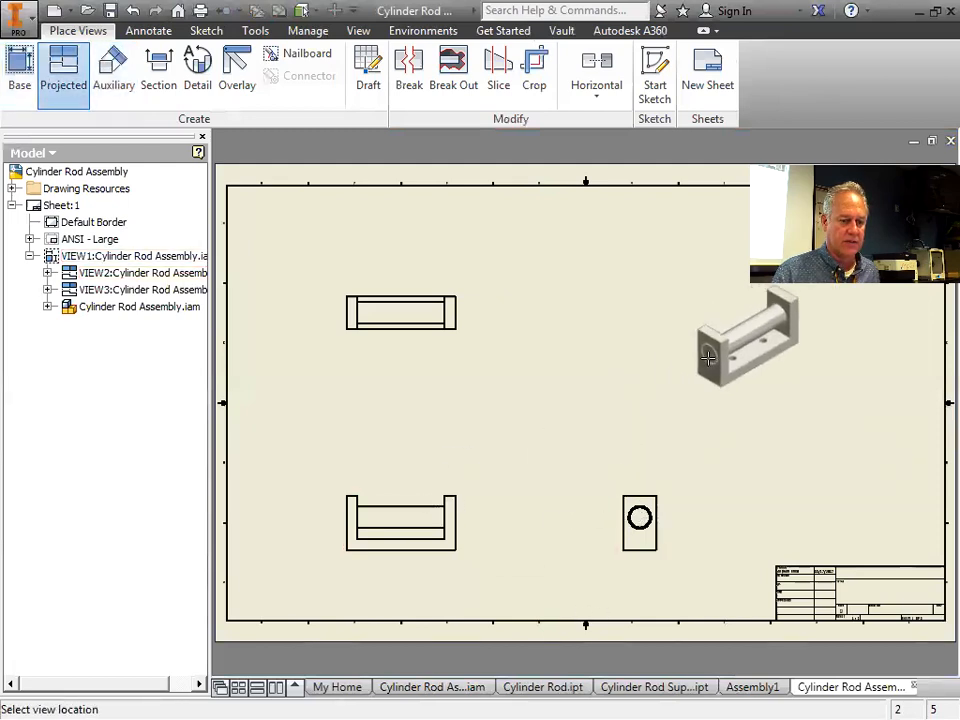
click(759, 349)
right_click(624, 433)
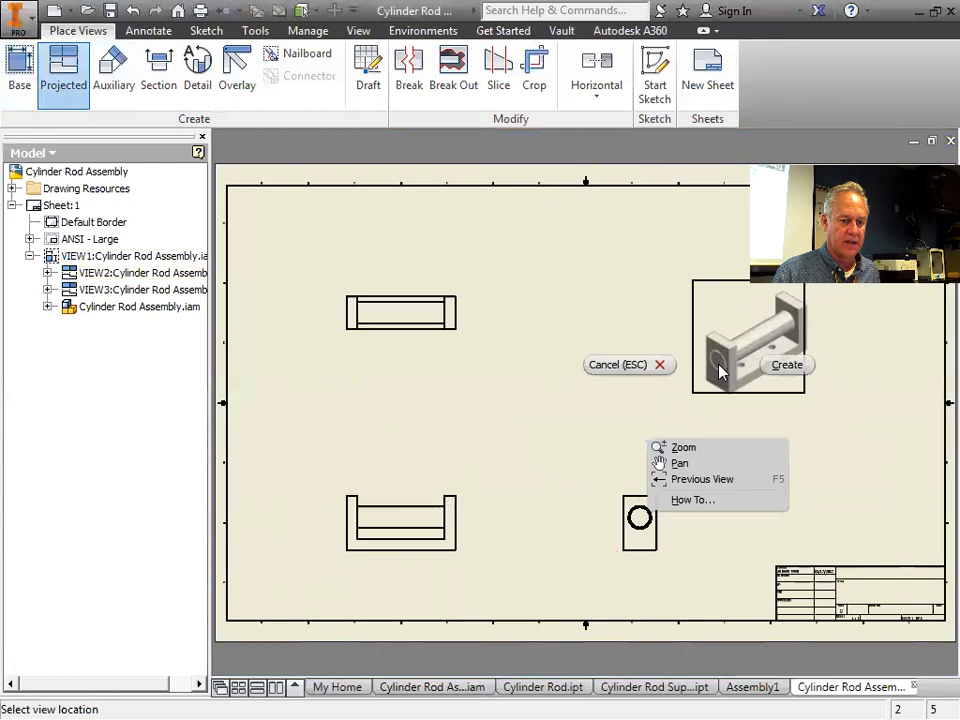
click(793, 366)
mouse_move(765, 408)
middle_down()
mouse_move(676, 437)
mouse_move(696, 420)
middle_up()
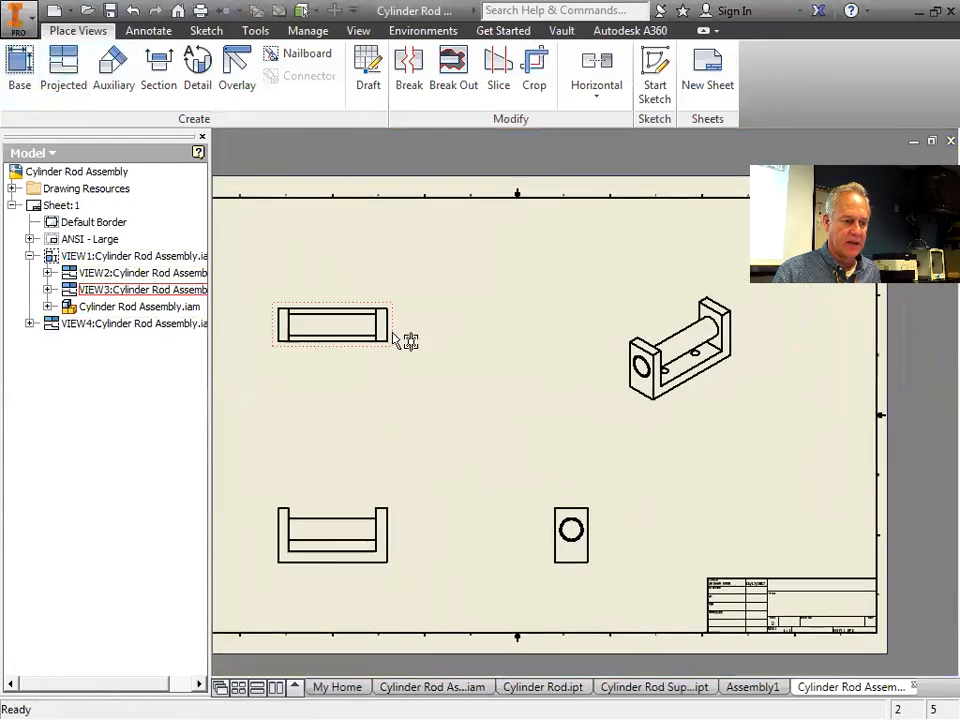
click(397, 340)
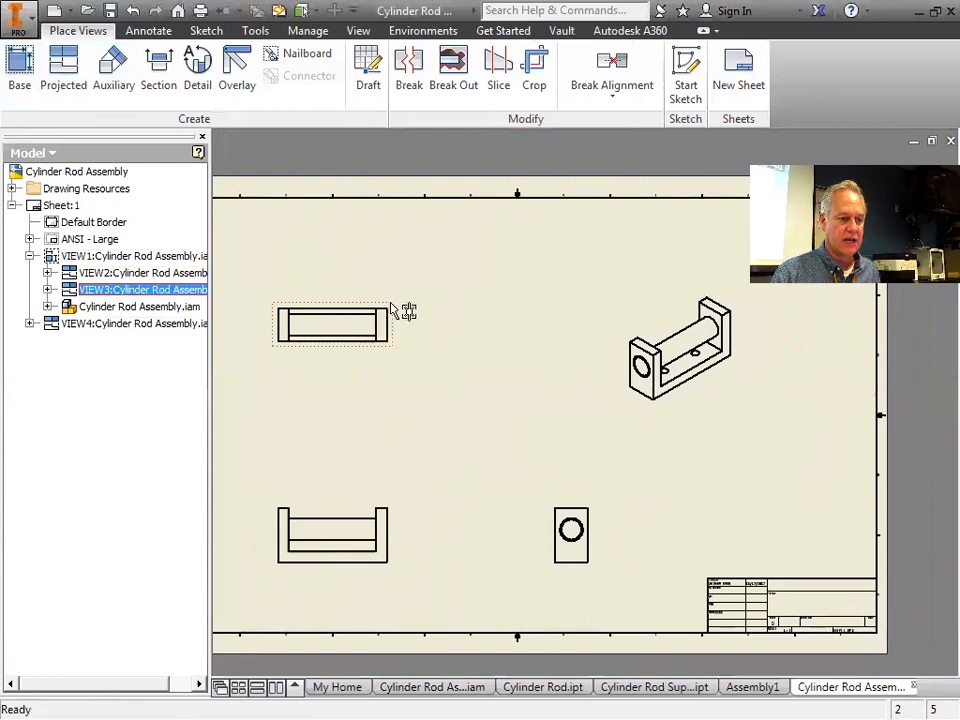
click(428, 363)
click(390, 336)
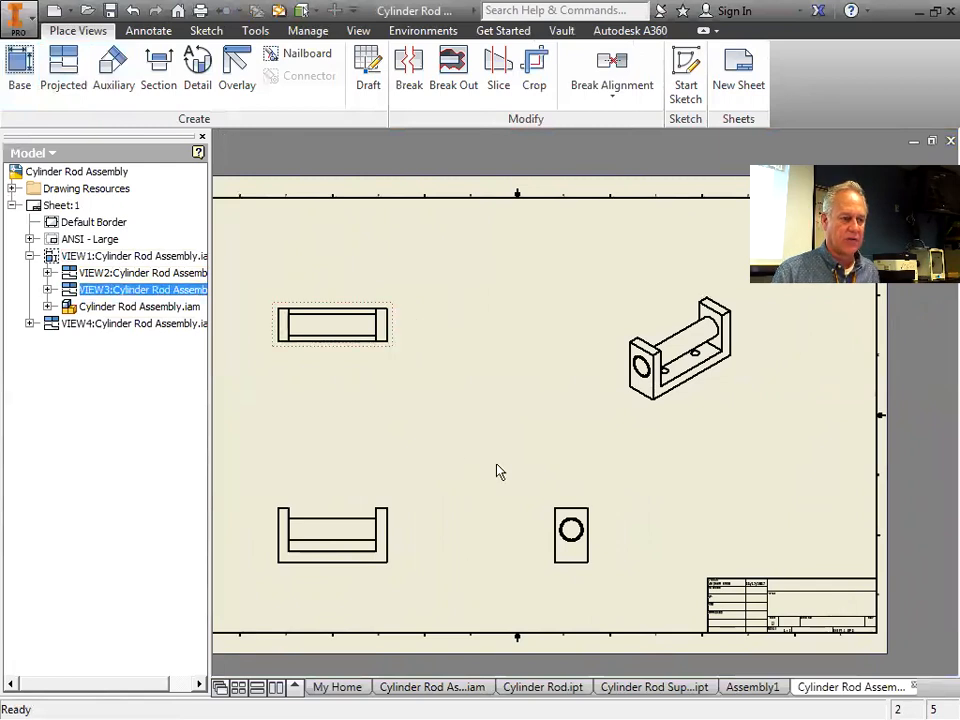
mouse_move(478, 377)
middle_down()
mouse_move(559, 364)
mouse_move(540, 372)
middle_up()
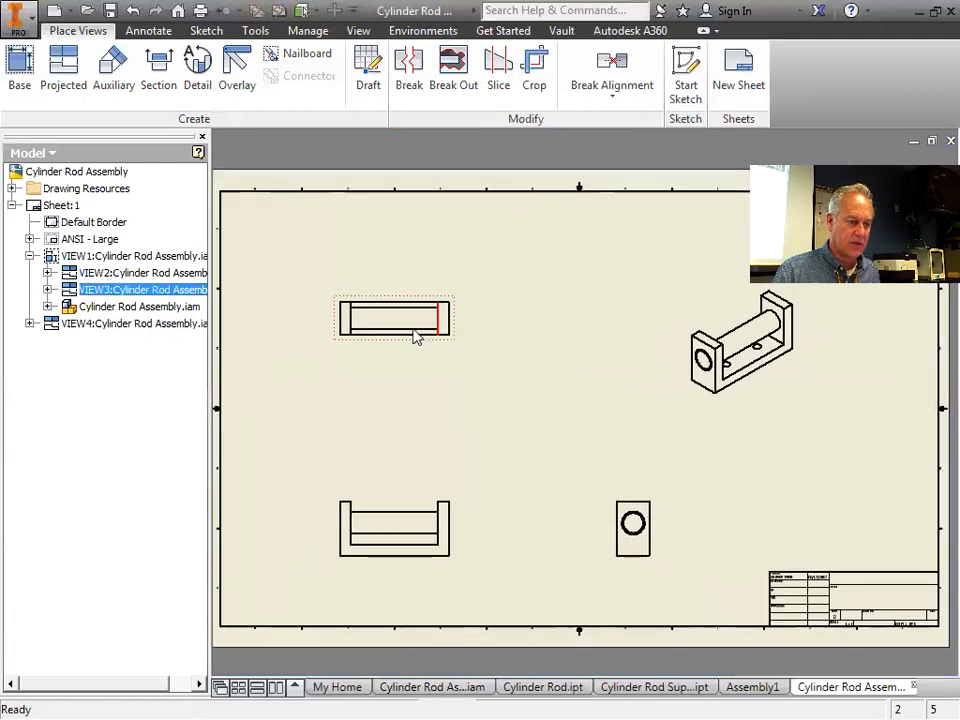
click(141, 290)
click(363, 368)
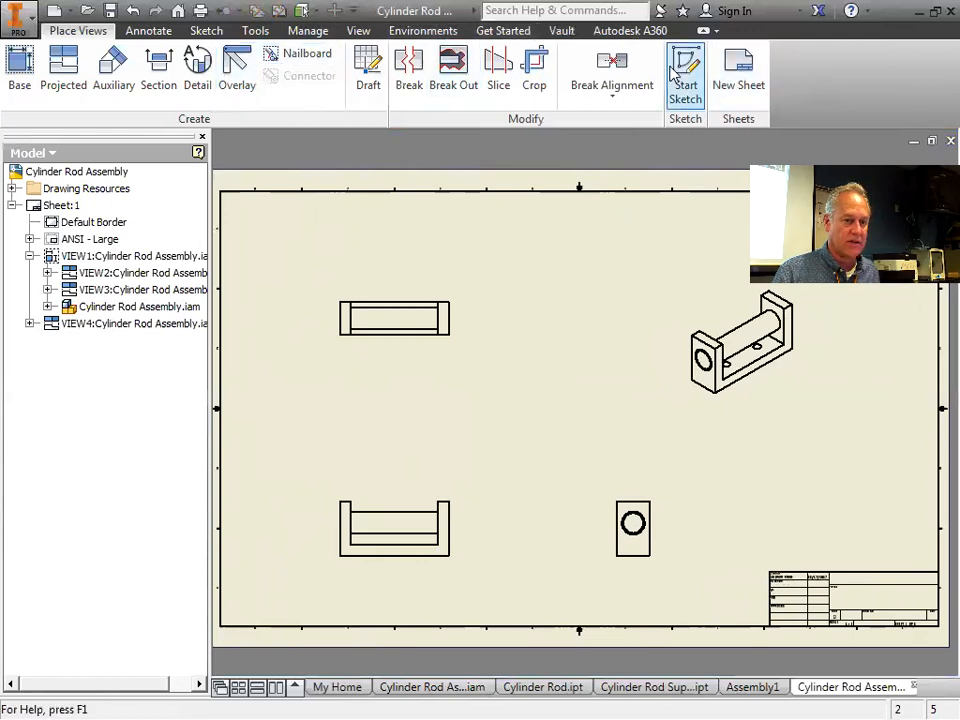
click(425, 30)
- Insert a Structured parts list from the first listed source document and place it against the lower-left corner of the sheet border
click(148, 32)
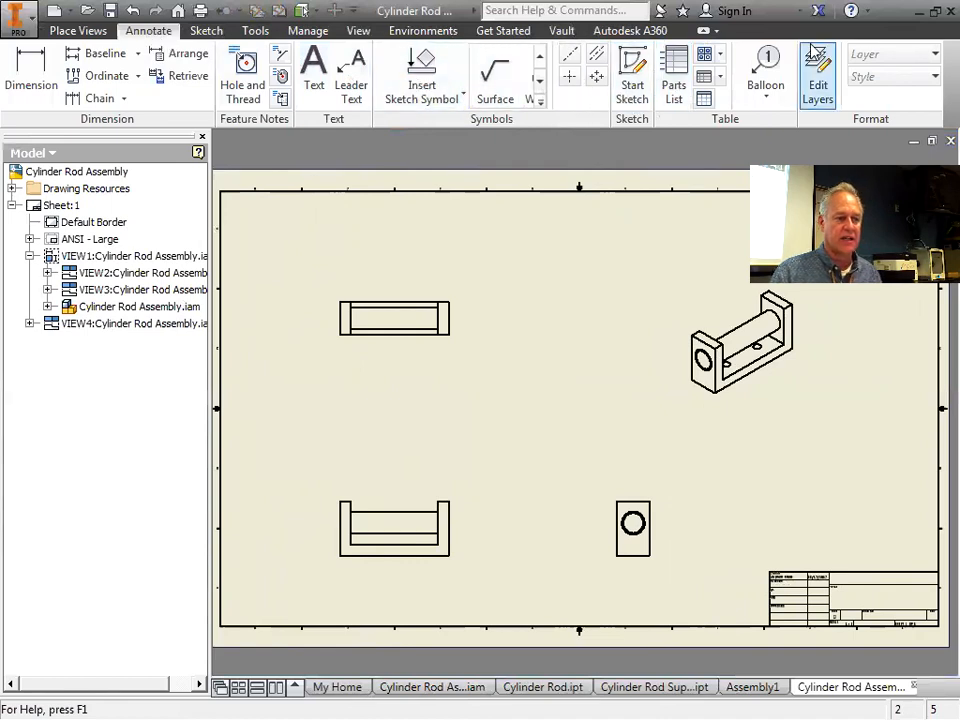
click(674, 82)
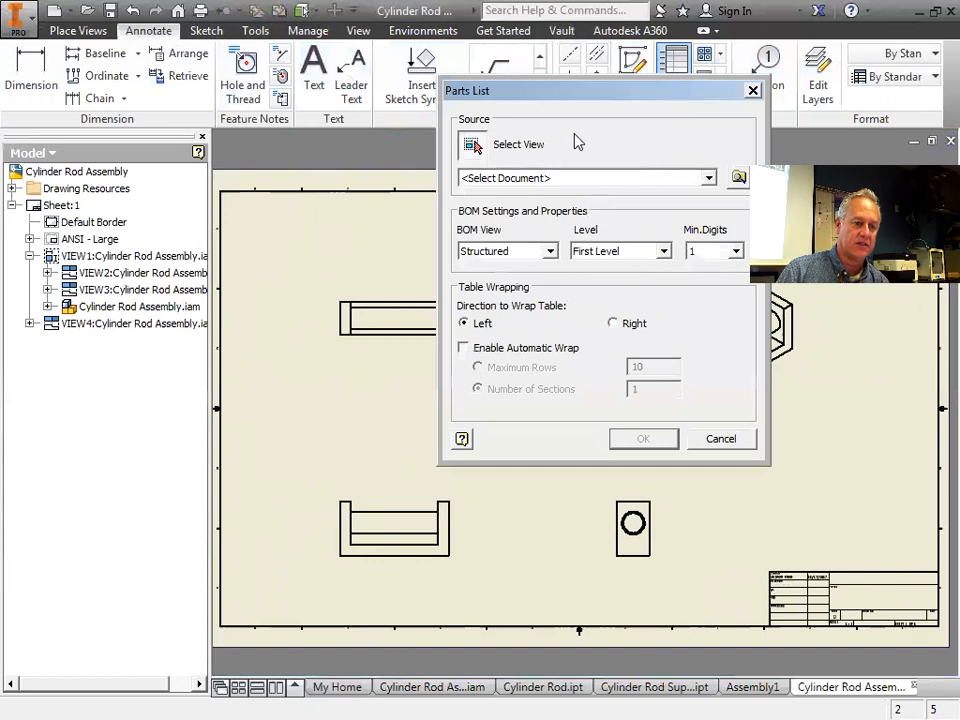
drag(588, 100, 441, 119)
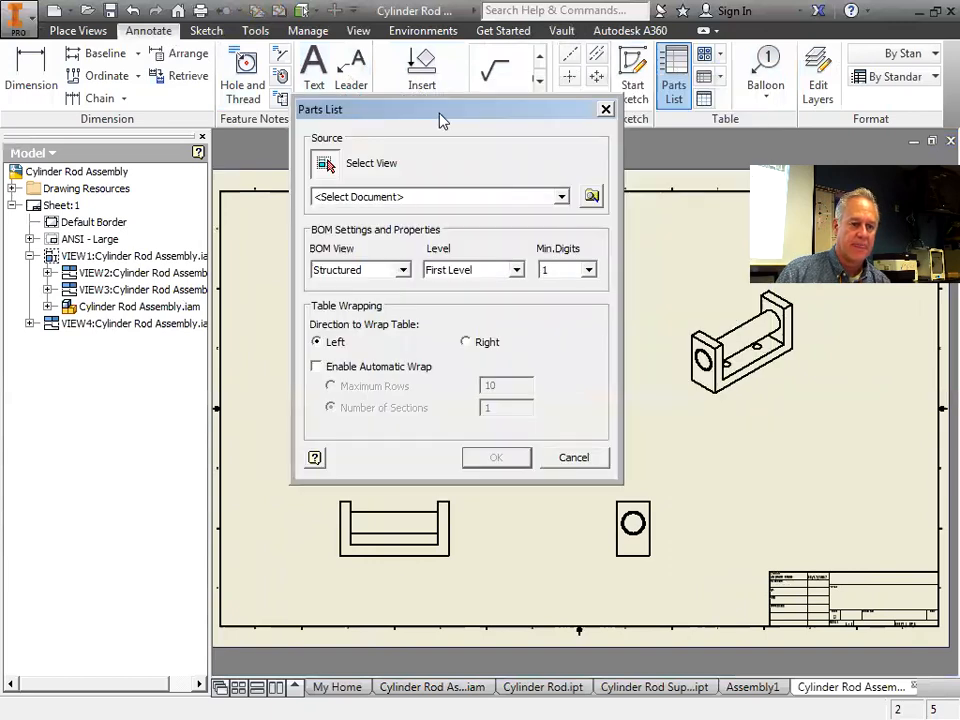
click(562, 197)
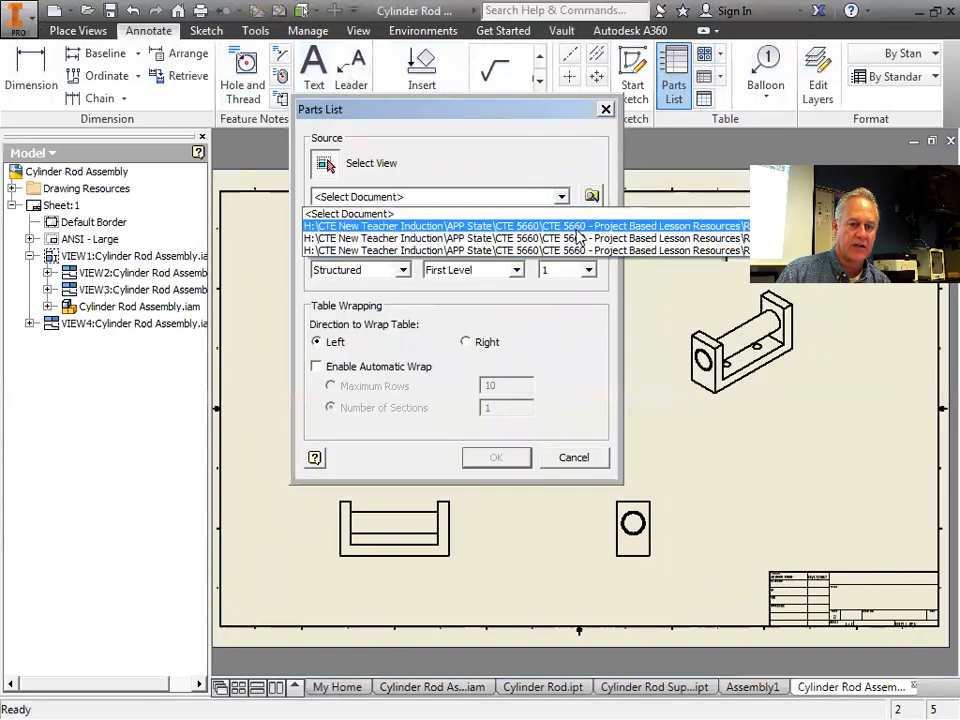
click(560, 226)
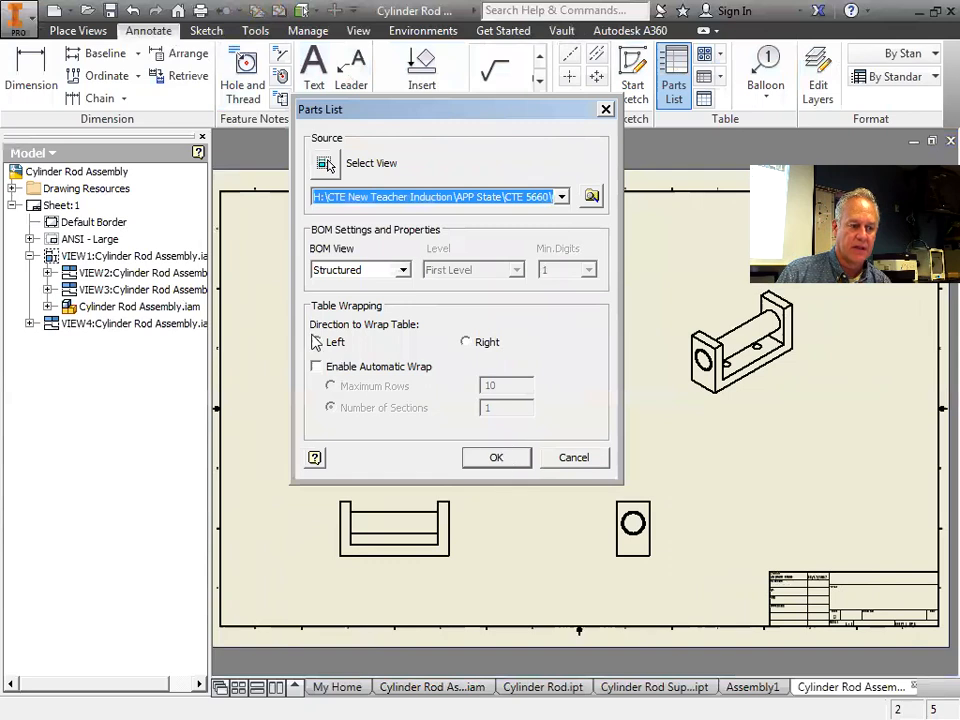
click(493, 456)
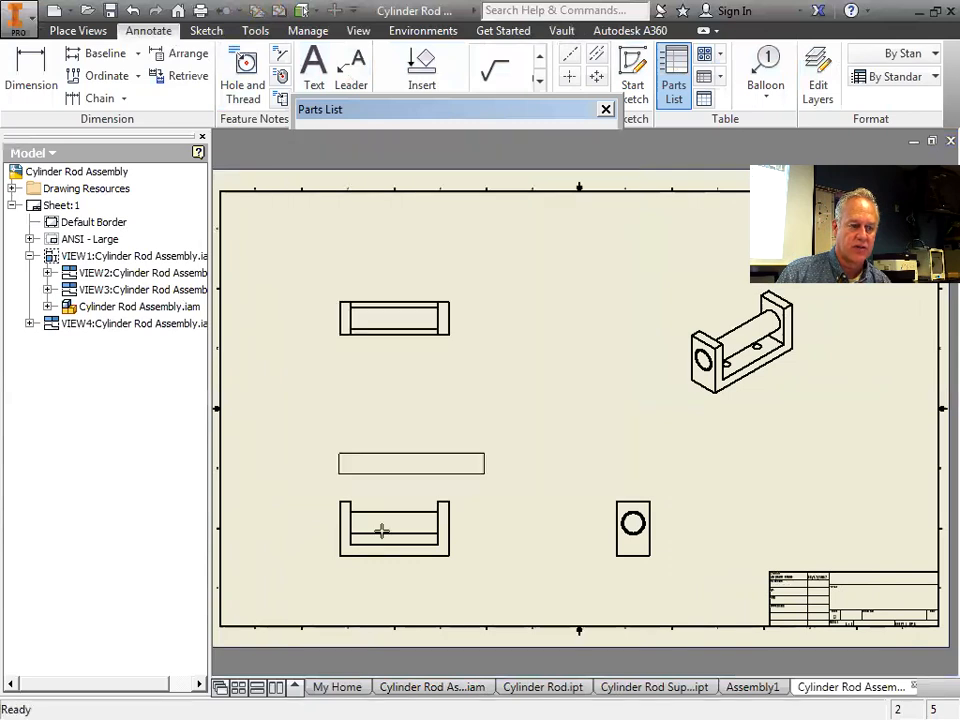
click(366, 604)
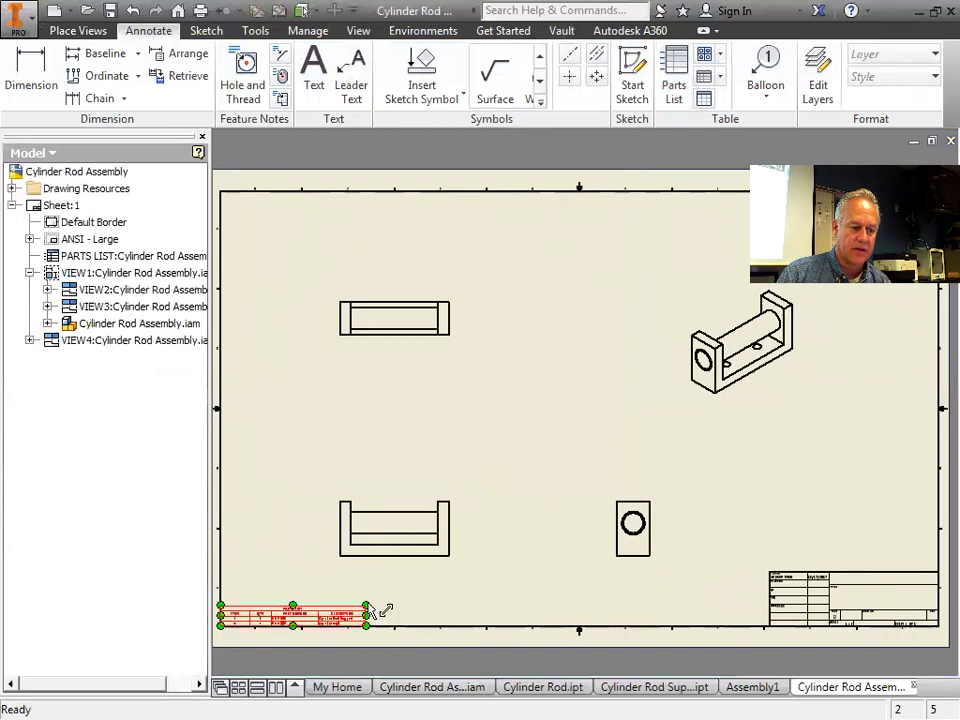
- Examine the parts list and front view up close, compare them with Cylinder Rod Assembly.pdf in Adobe Acrobat Reader, and return to Inventor
scroll(428, 586, down, 2)
scroll(437, 570, up, 5)
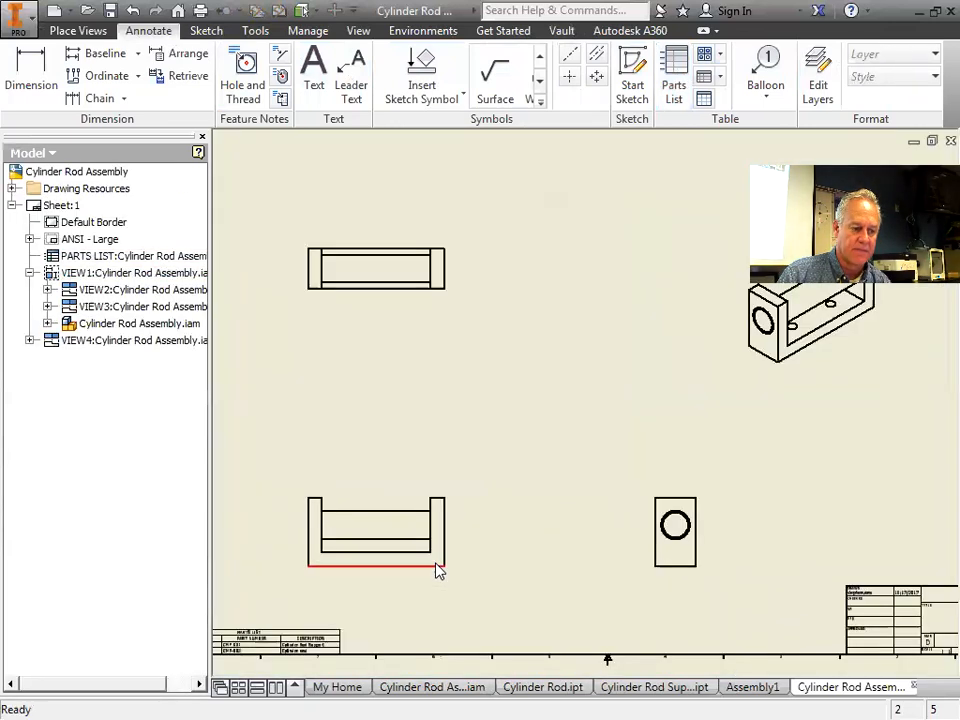
scroll(503, 446, up, 5)
scroll(507, 450, down, 3)
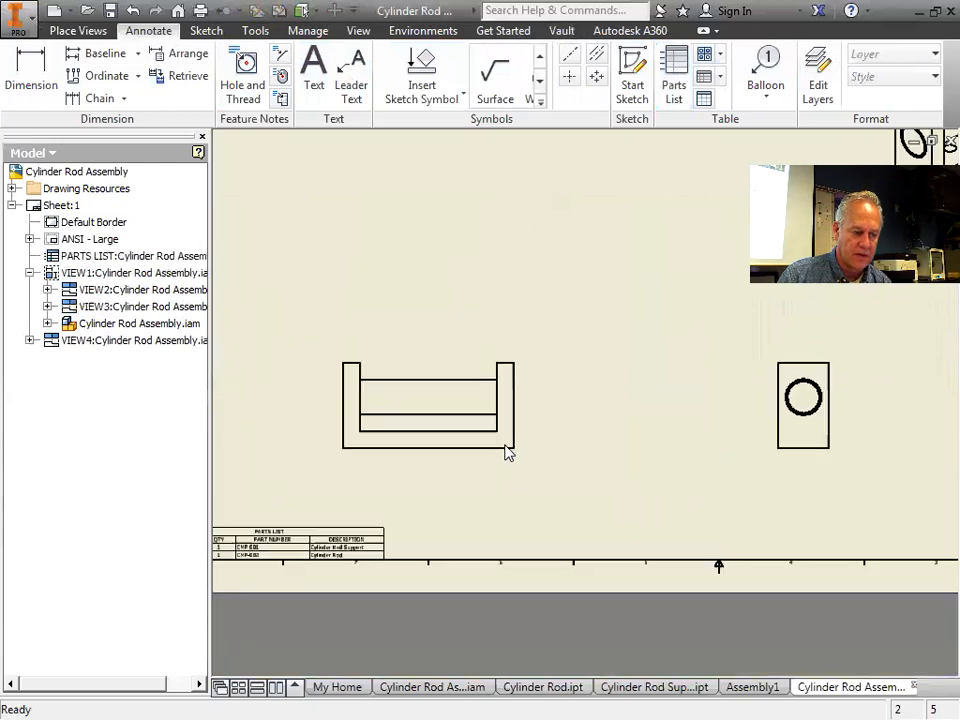
scroll(514, 436, up, 3)
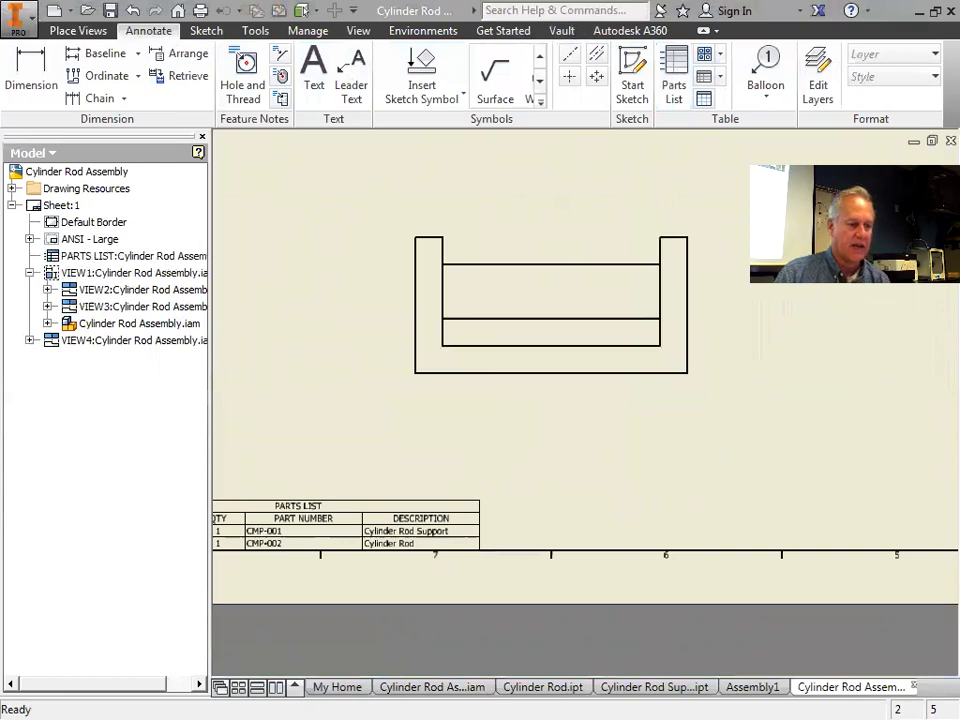
key(alt+Tab)
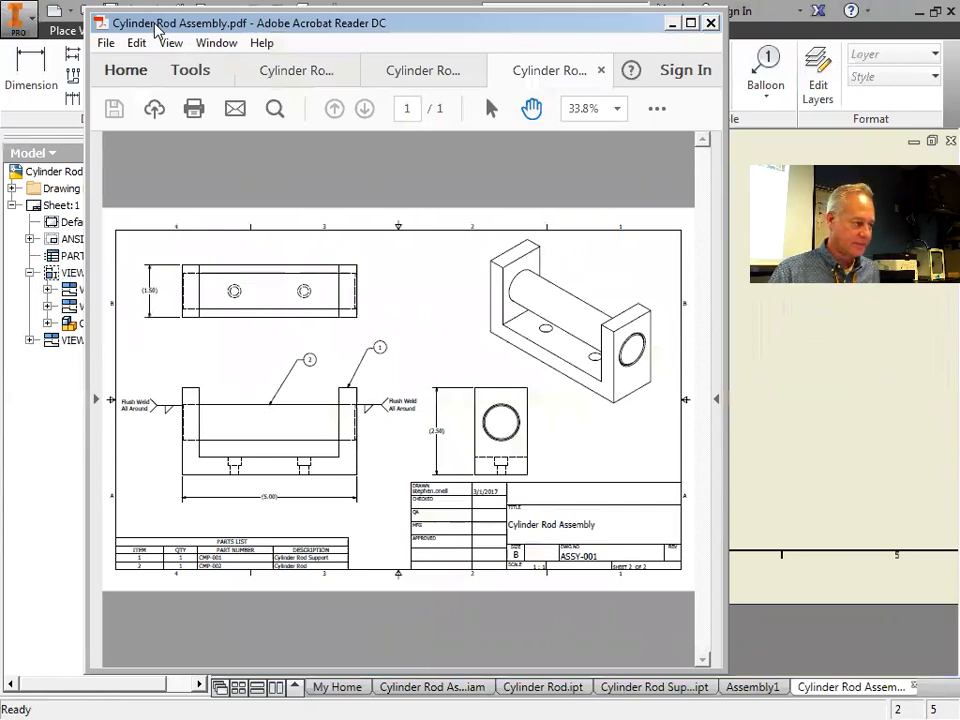
key(alt+Tab)
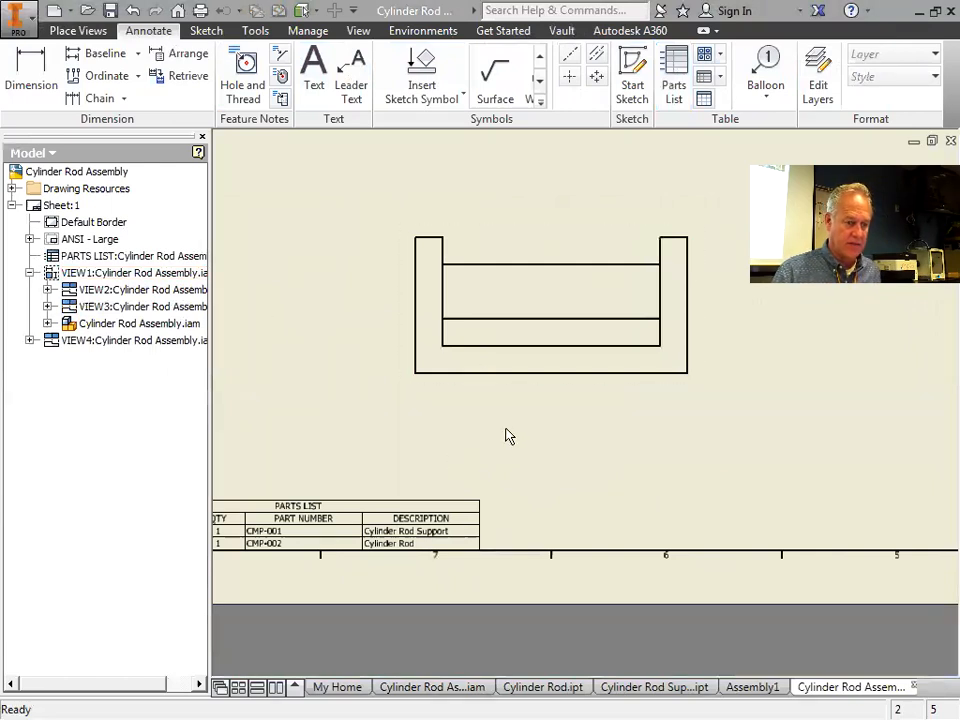
- Add a balloon with an angled leader to the rod's upper edge in the front view, placing it above the rod
mouse_move(705, 358)
middle_down()
mouse_move(633, 446)
mouse_move(735, 379)
mouse_move(594, 467)
mouse_move(568, 427)
middle_up()
scroll(585, 296, up, 3)
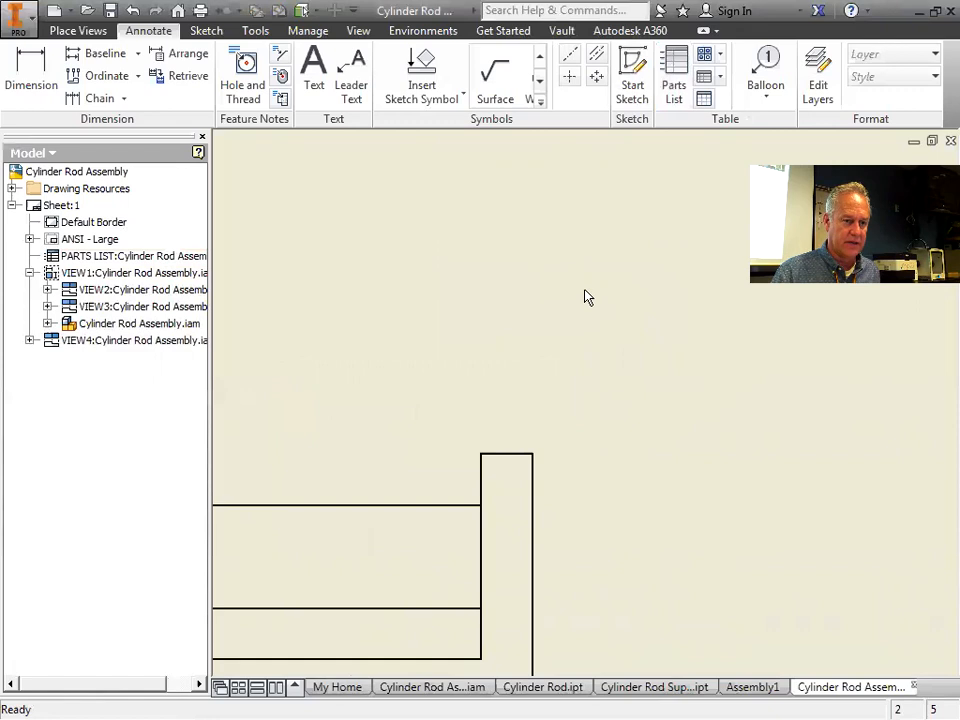
click(766, 92)
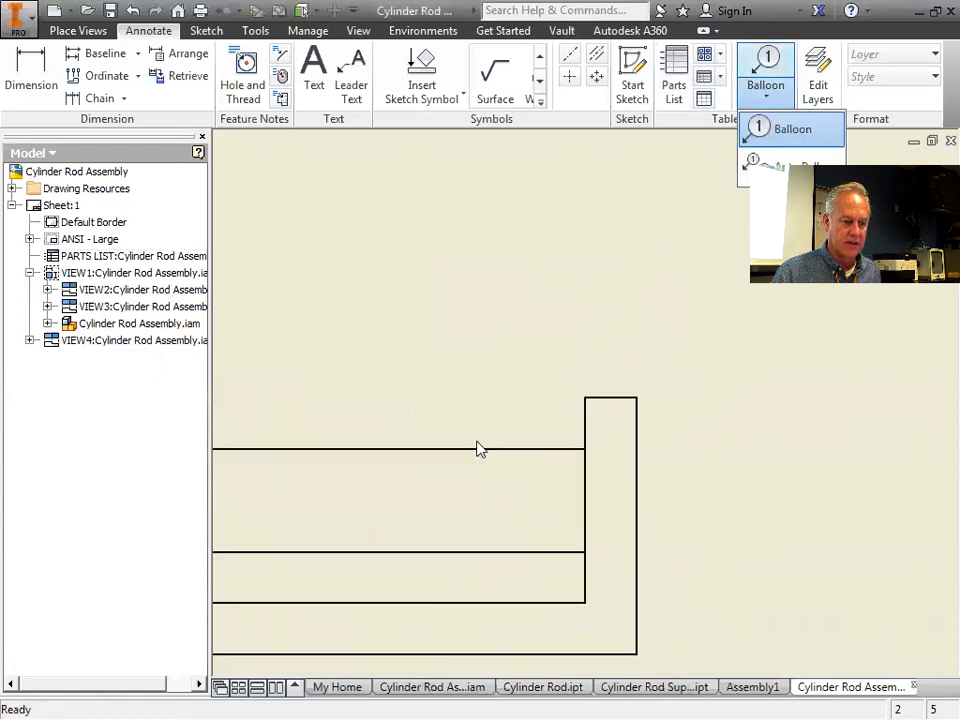
click(542, 376)
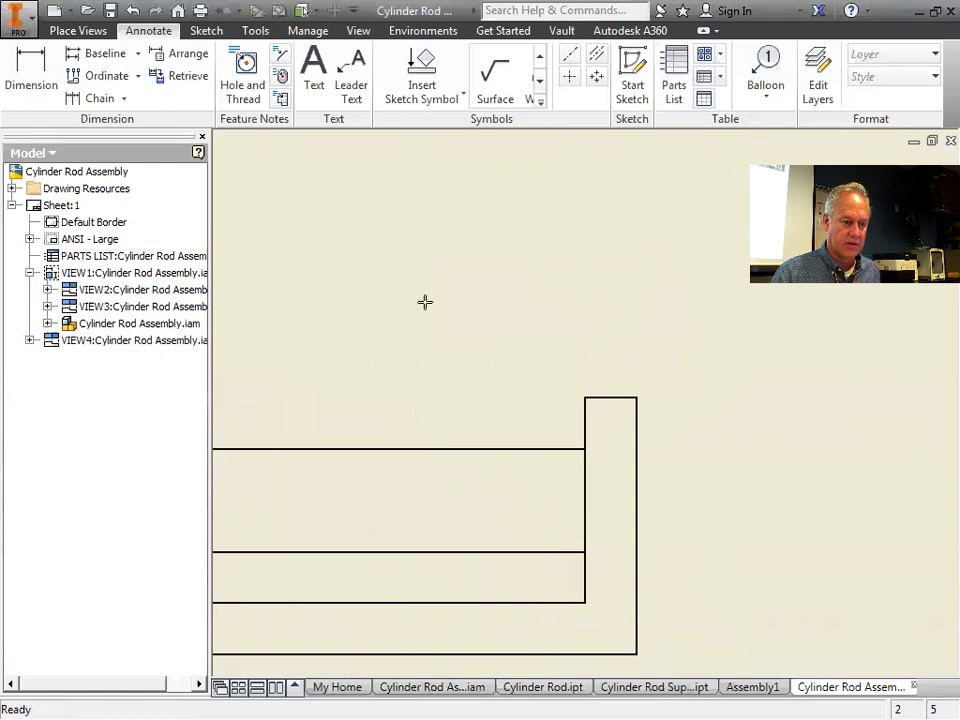
key(b)
click(388, 446)
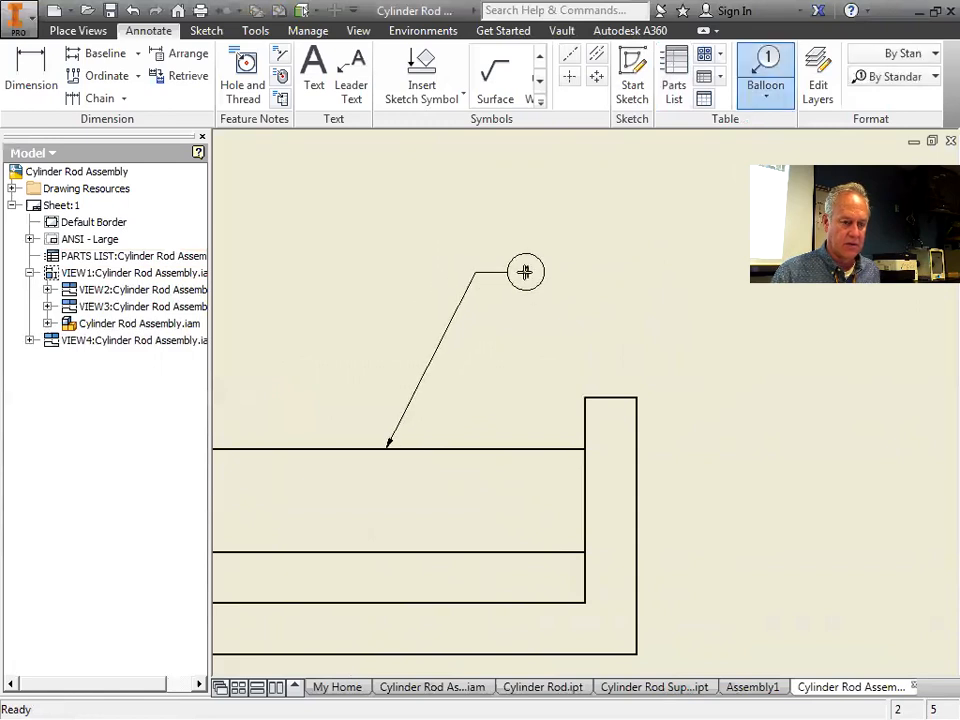
right_click(574, 257)
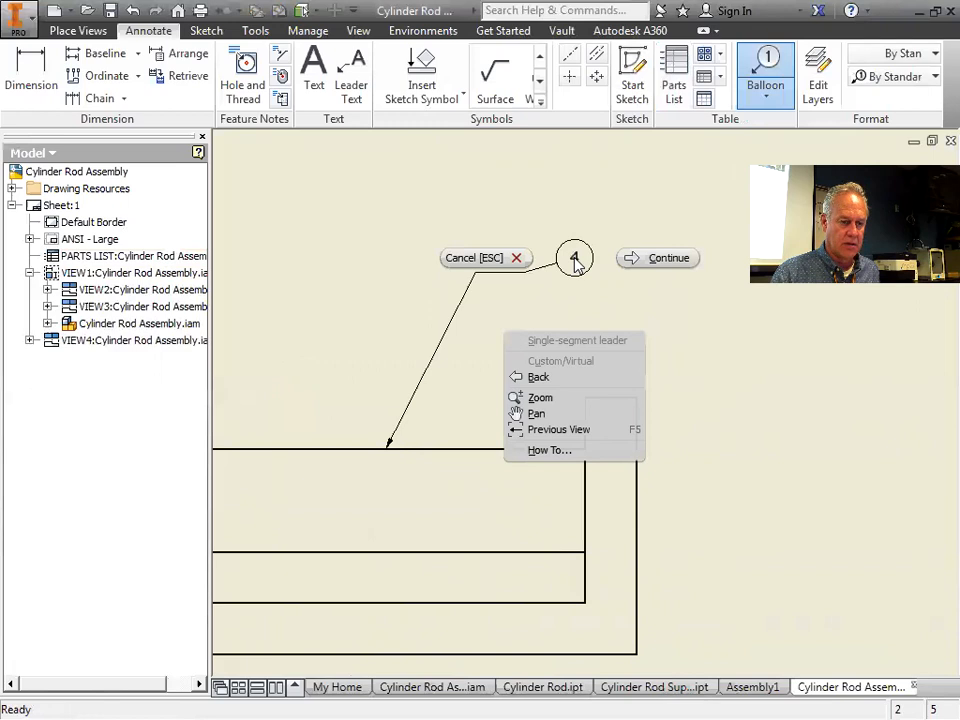
click(649, 263)
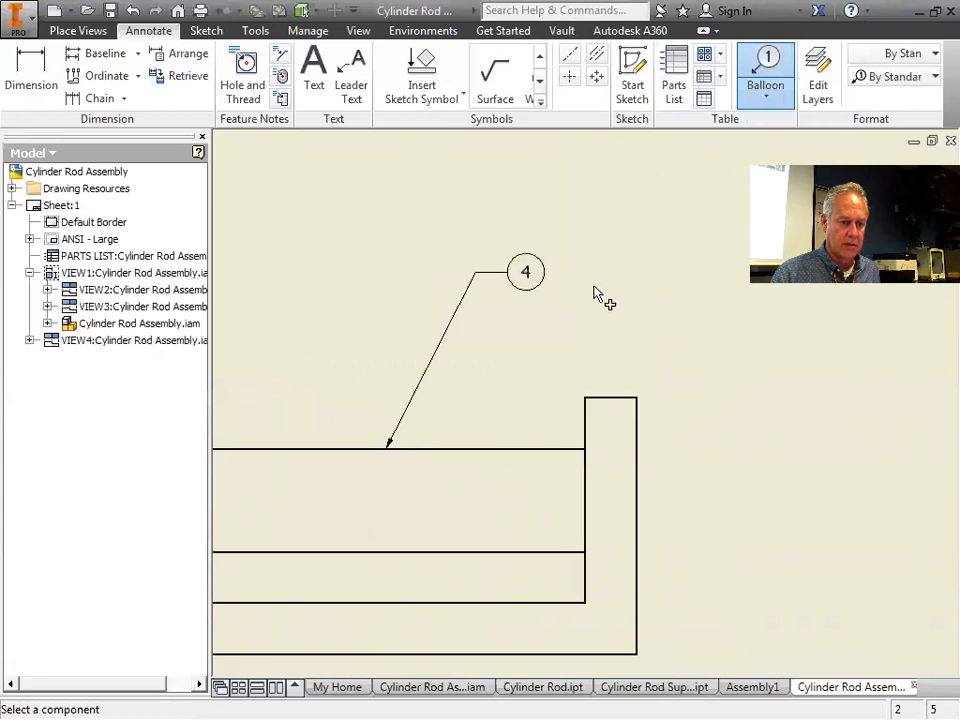
- Add a balloon with an angled leader to the top edge of the support's right upright in the front view
click(766, 97)
click(766, 130)
click(617, 397)
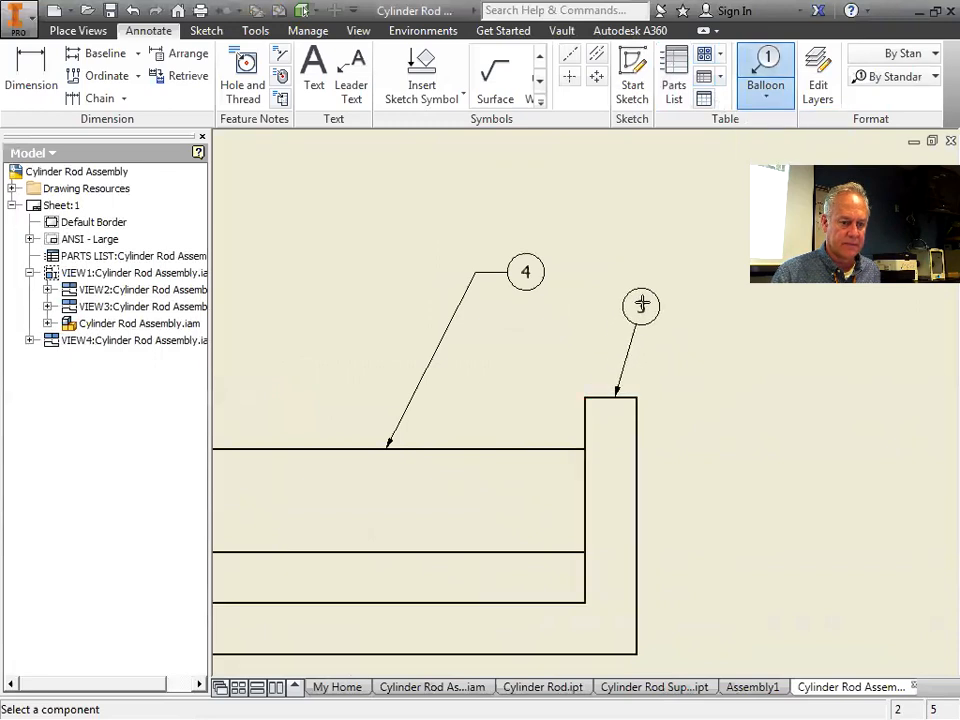
click(689, 286)
right_click(689, 286)
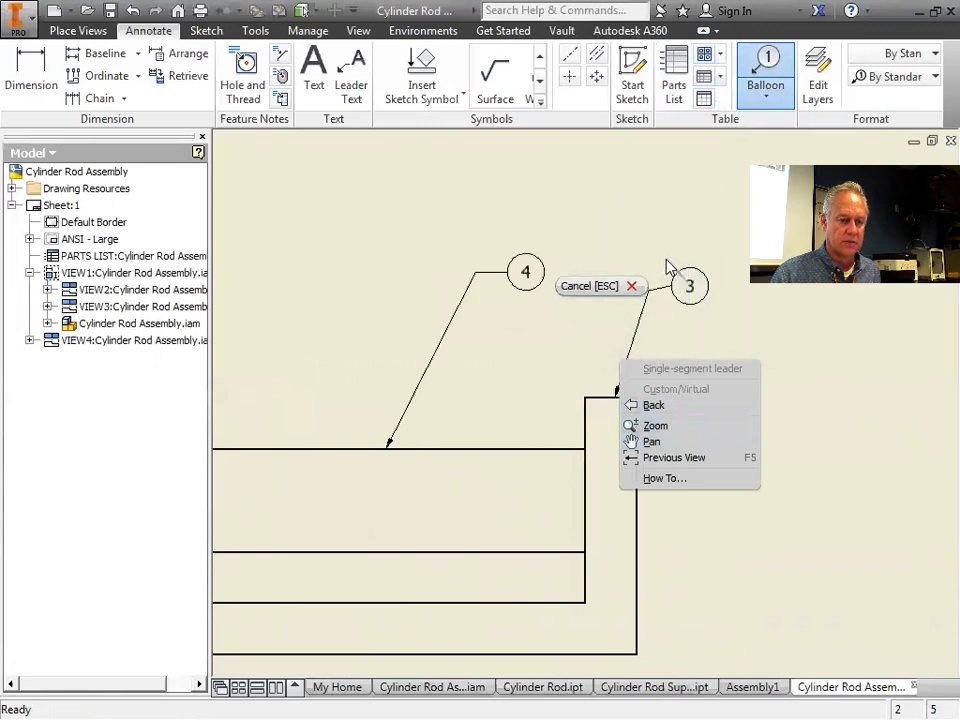
click(679, 288)
right_click(679, 290)
click(748, 315)
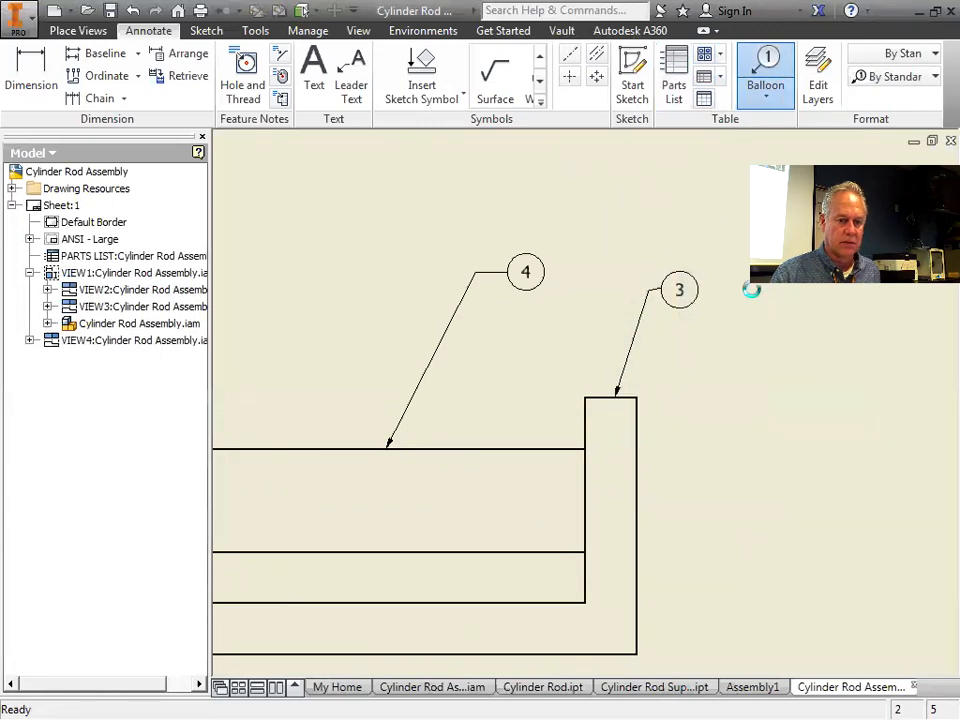
scroll(714, 381, up, 2)
scroll(714, 381, down, 5)
mouse_move(714, 380)
middle_down()
mouse_move(444, 420)
mouse_move(427, 431)
middle_up()
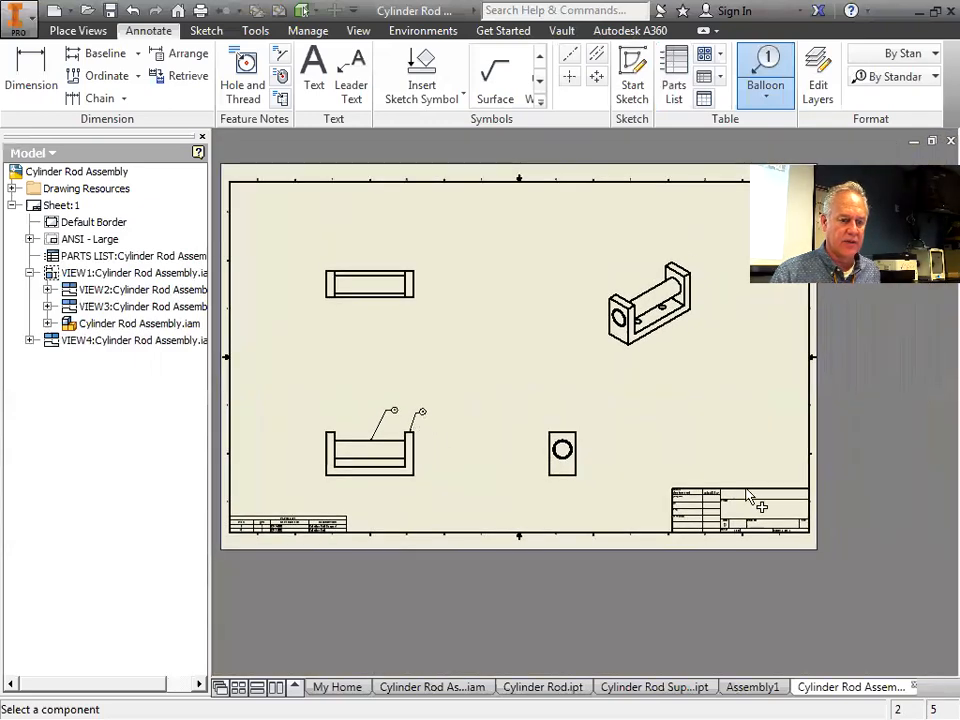